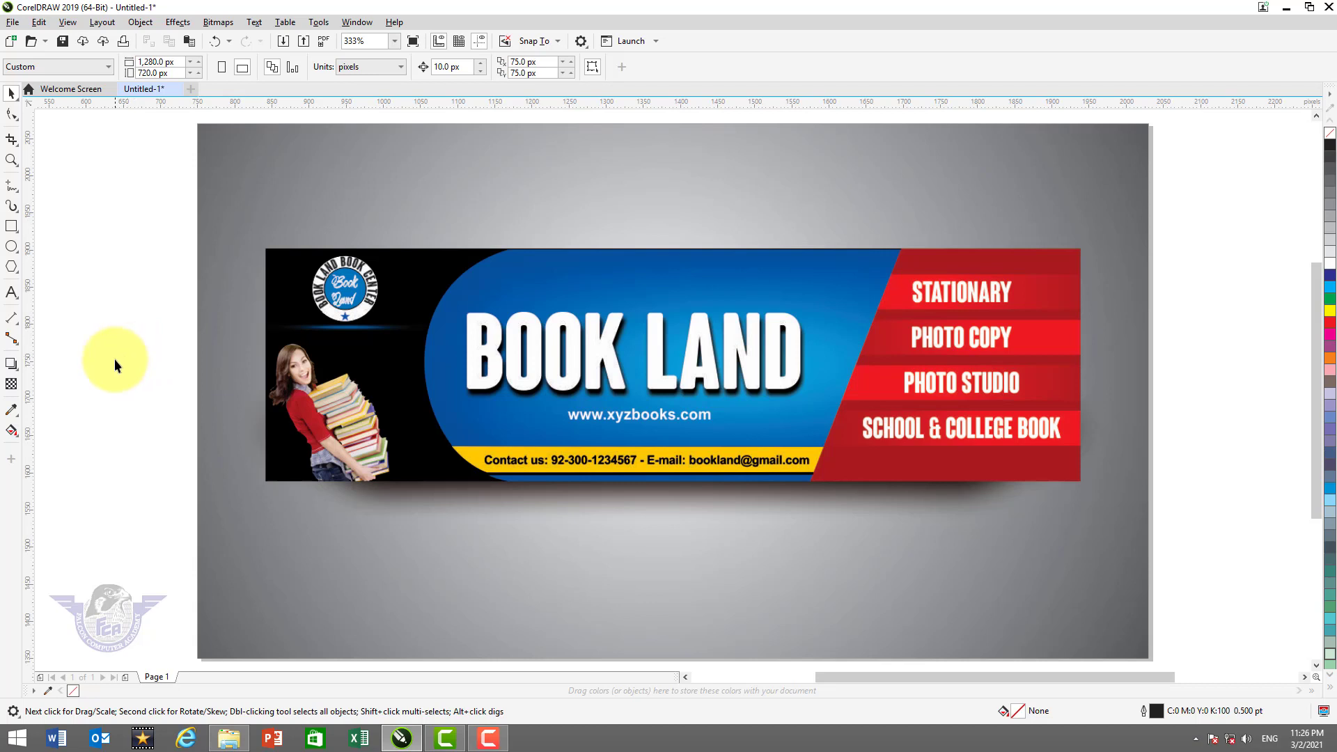
Start a new blank document with inches as the measurement unit
{"action": "left_click", "coordinate": [12, 22]}
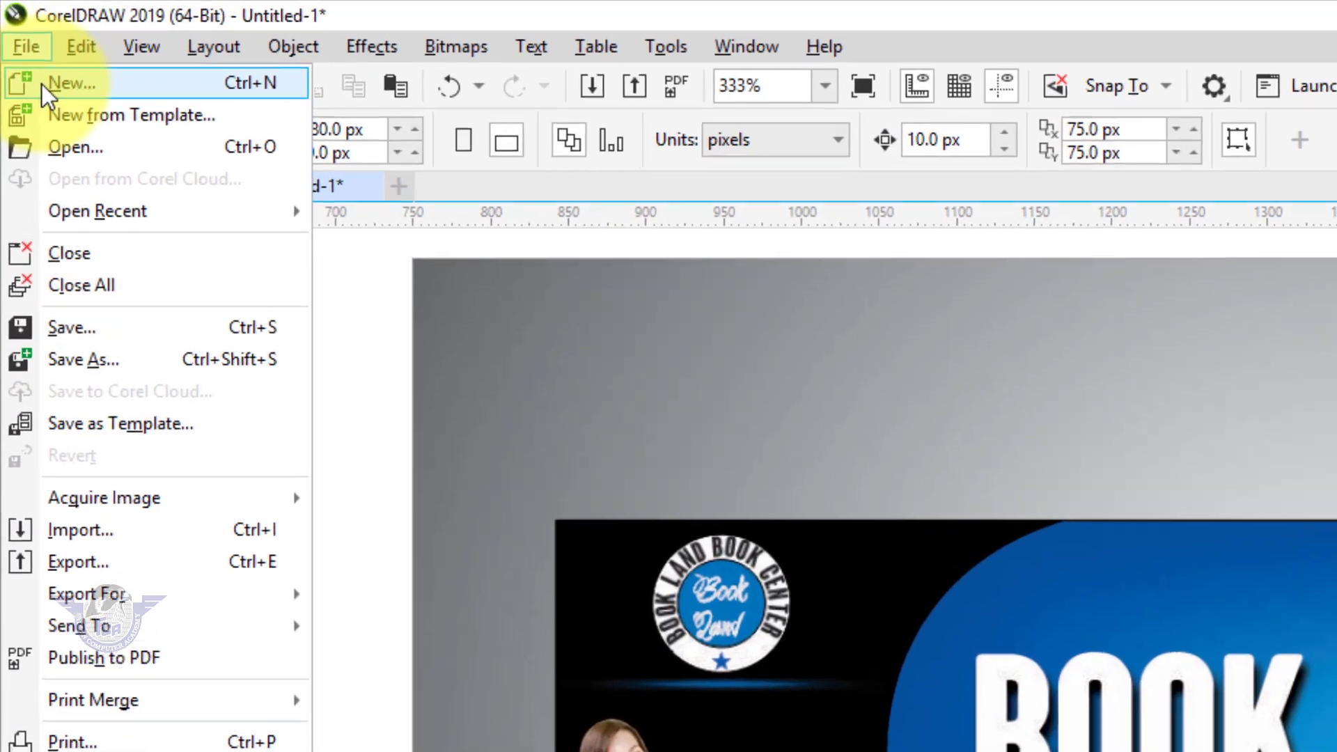
{"action": "left_click", "coordinate": [42, 85]}
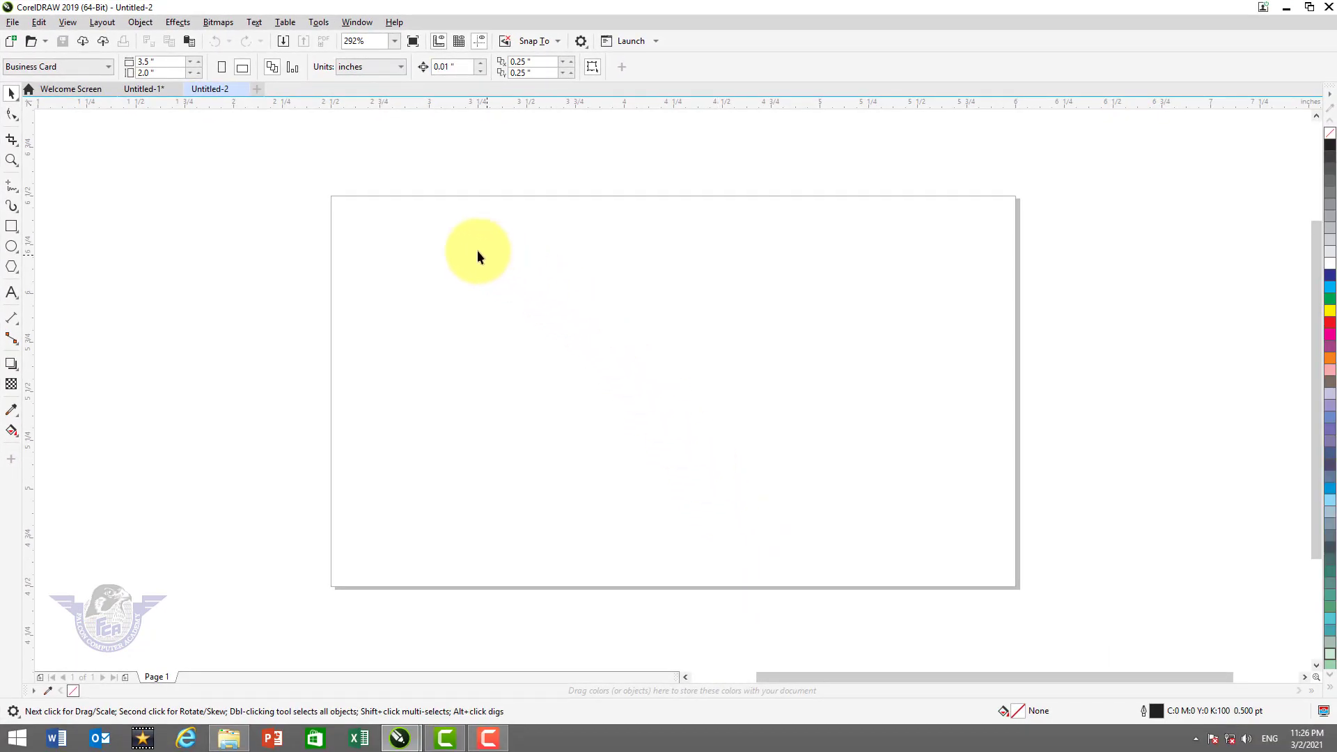
{"action": "left_click", "coordinate": [372, 68]}
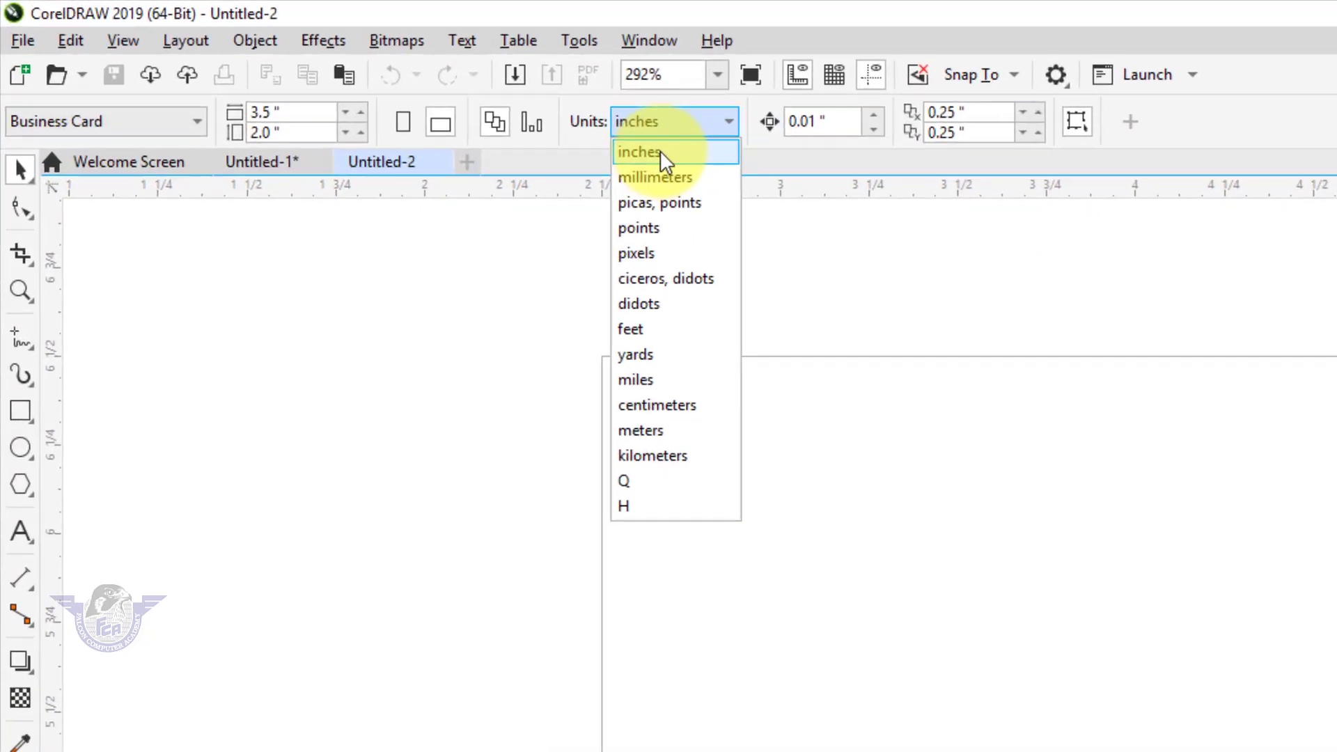
{"action": "left_click", "coordinate": [658, 155]}
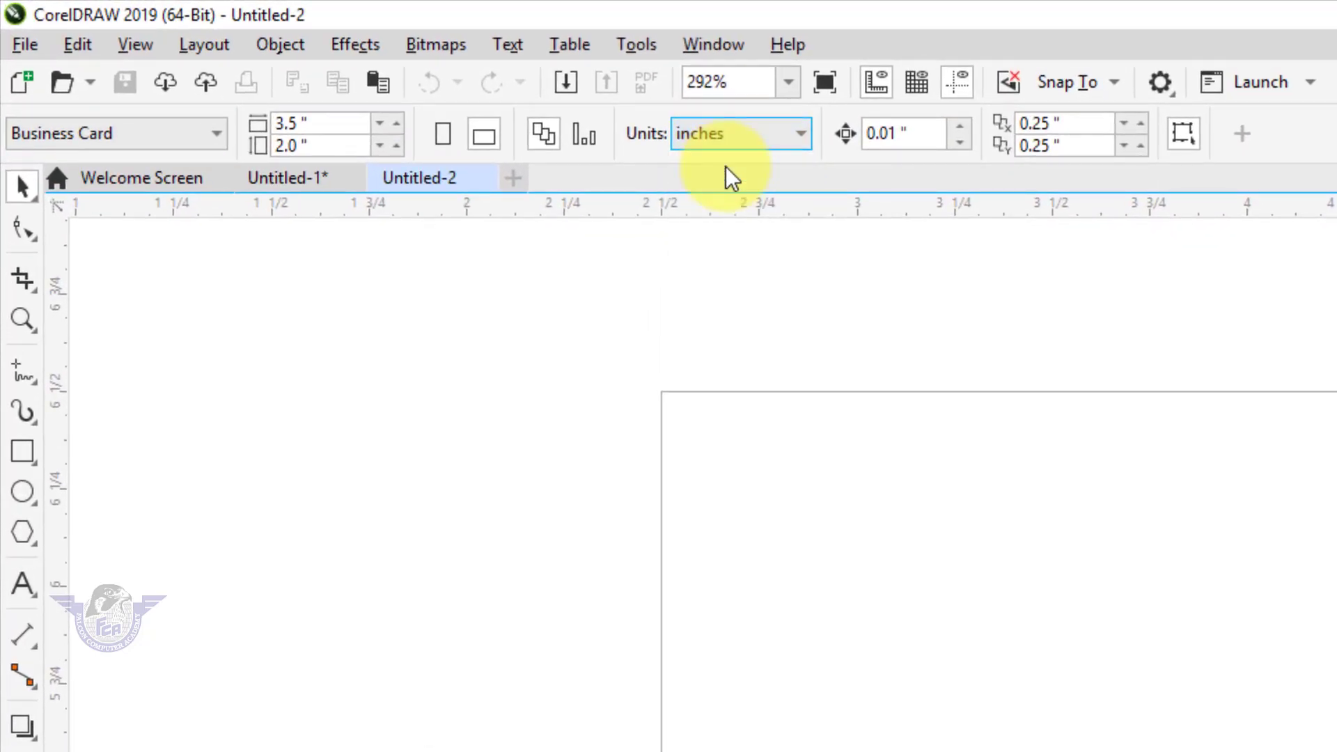
Set the page size to 7 × 2 inches and fit the whole page in view
{"action": "left_click", "coordinate": [348, 122]}
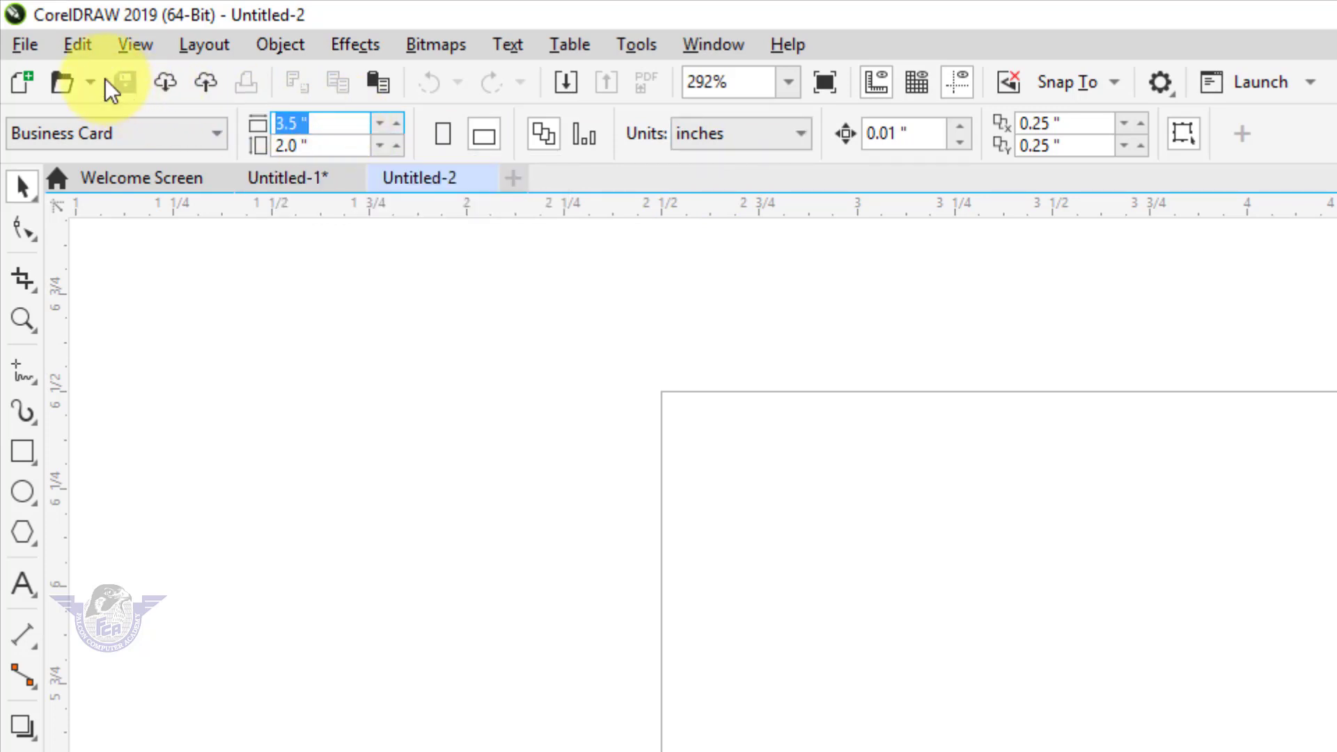
{"action": "type", "text": "7"}
{"action": "left_click", "coordinate": [322, 146]}
{"action": "type", "text": "2"}
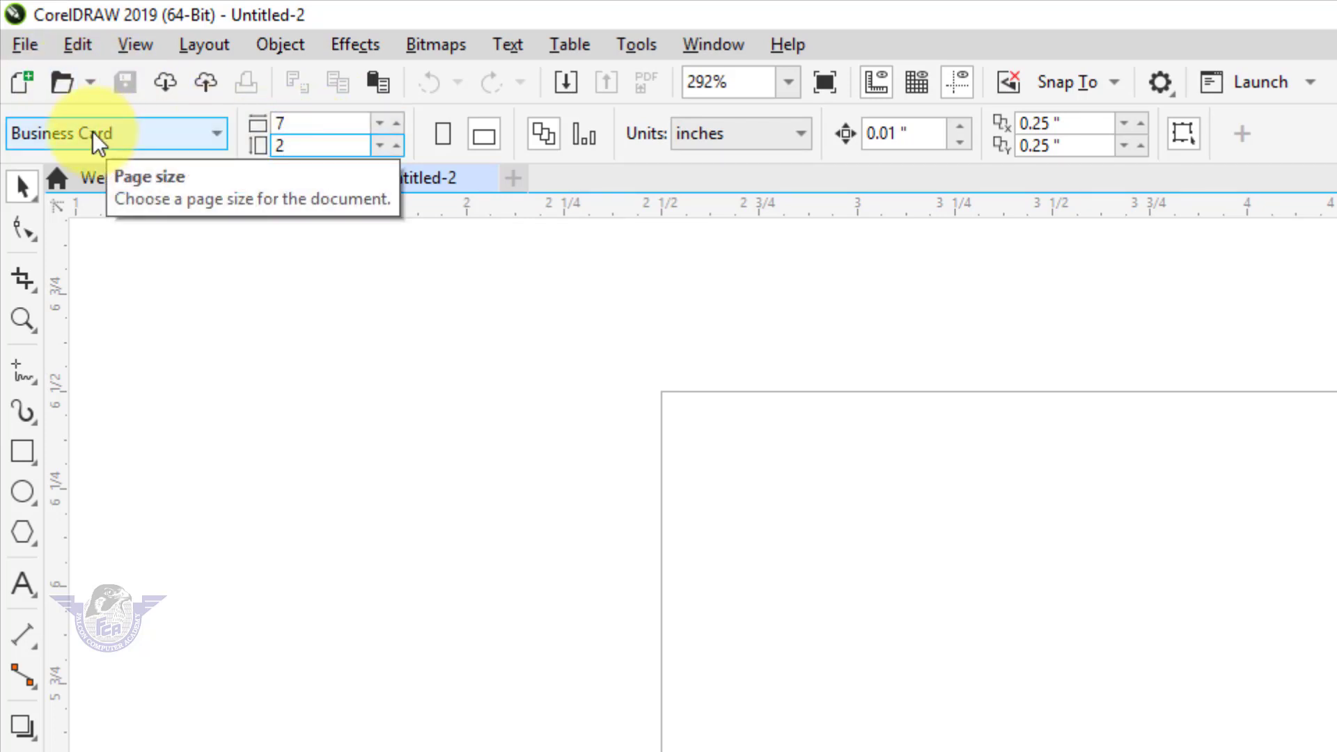
{"action": "key", "text": "Return"}
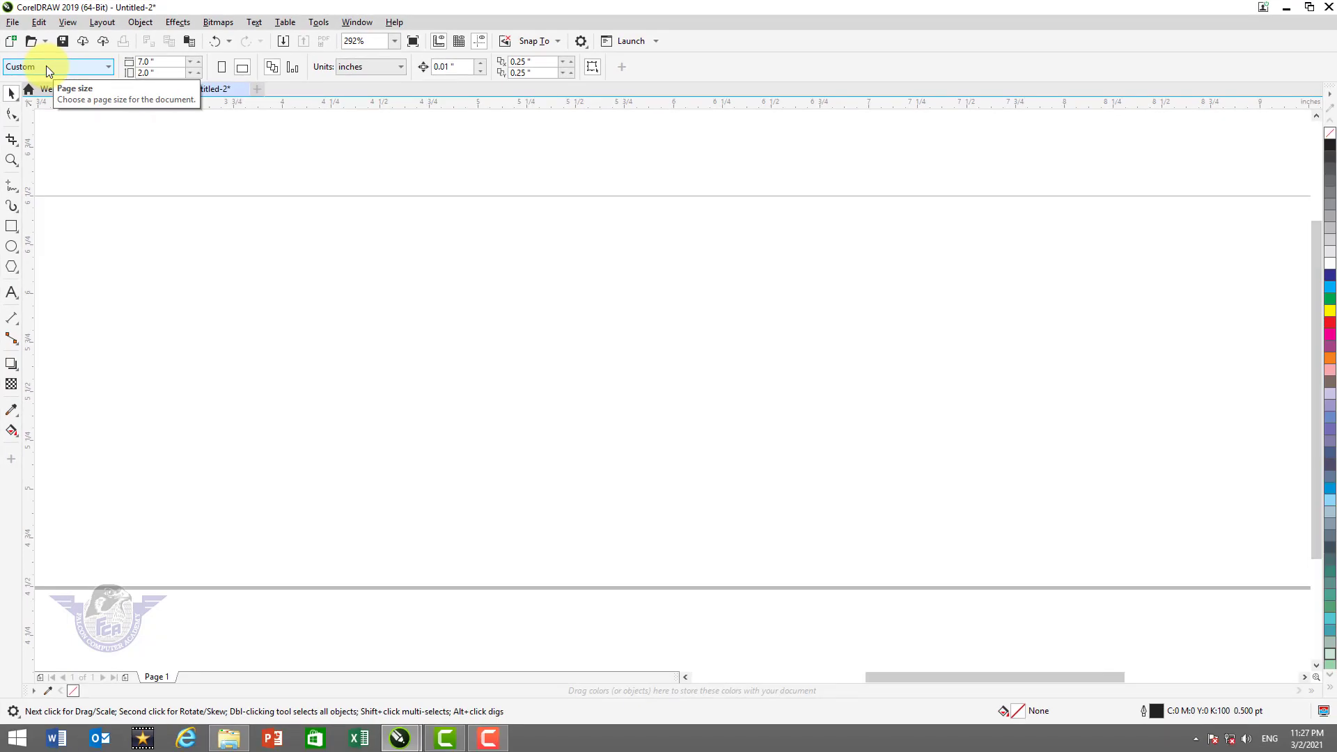
{"action": "key", "text": "shift+F4"}
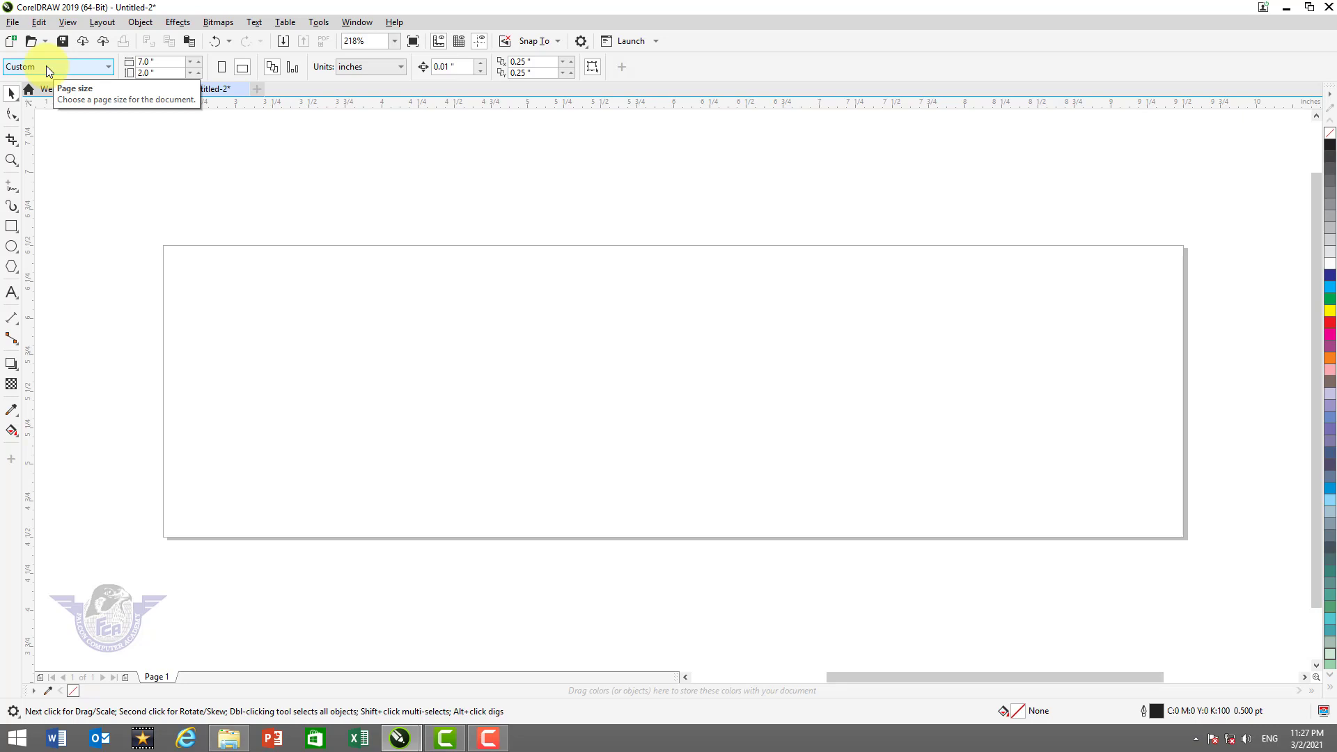
Create a 7 × 2 inch page-frame rectangle plus a 1.941-inch-wide copy at the right end
{"action": "left_click", "coordinate": [164, 59]}
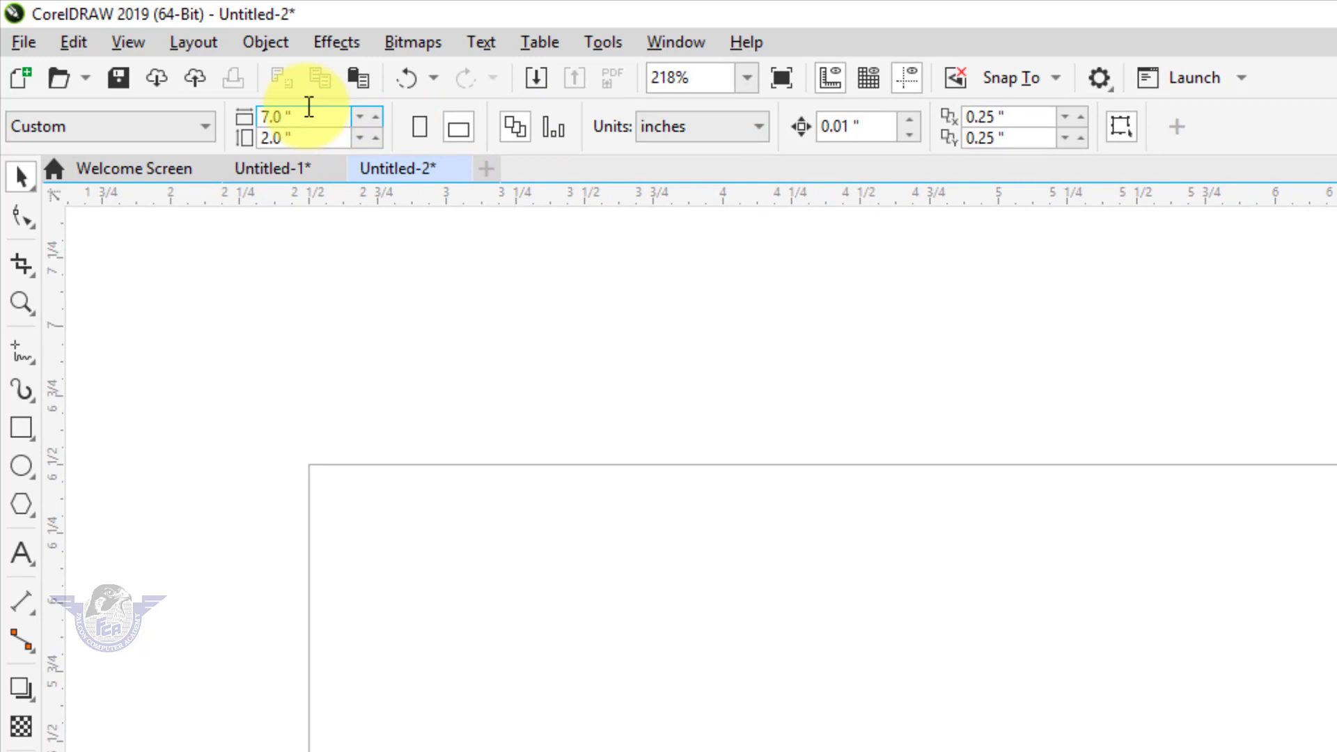
{"action": "left_click", "coordinate": [309, 136]}
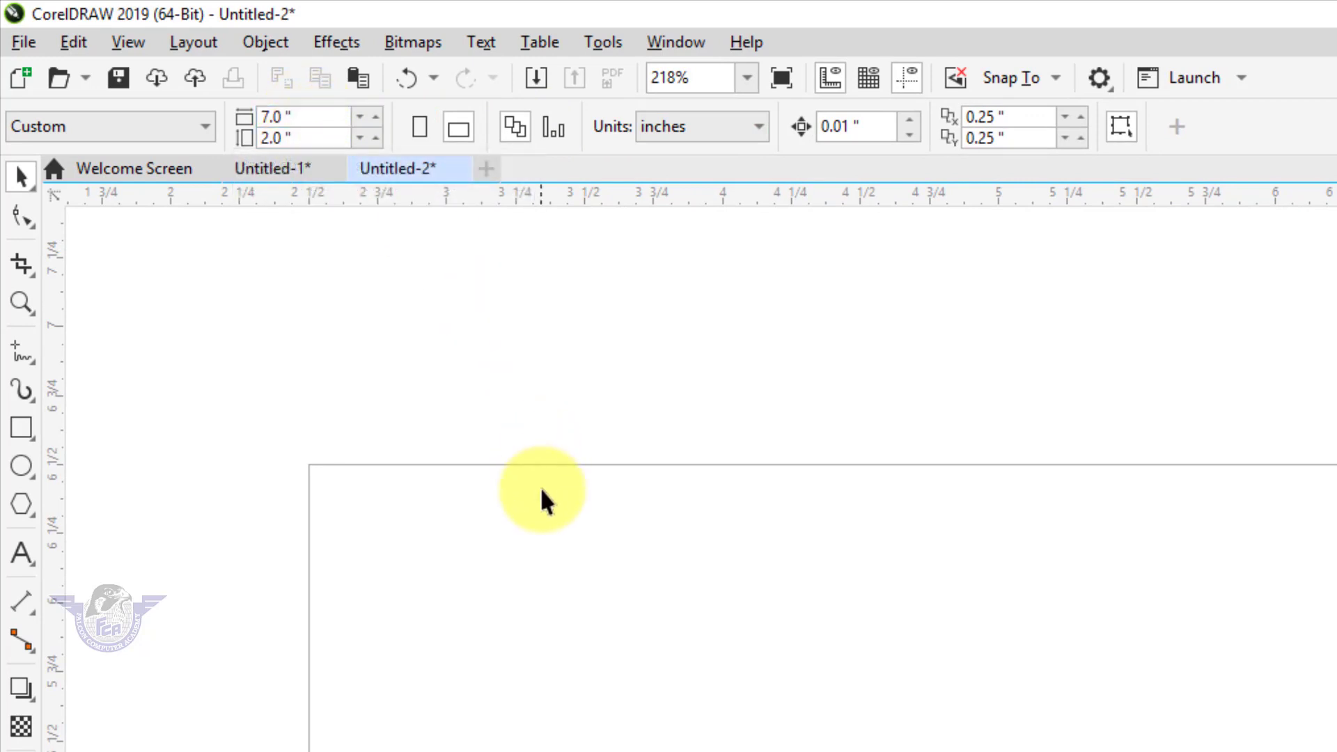
{"action": "double_click", "coordinate": [19, 429]}
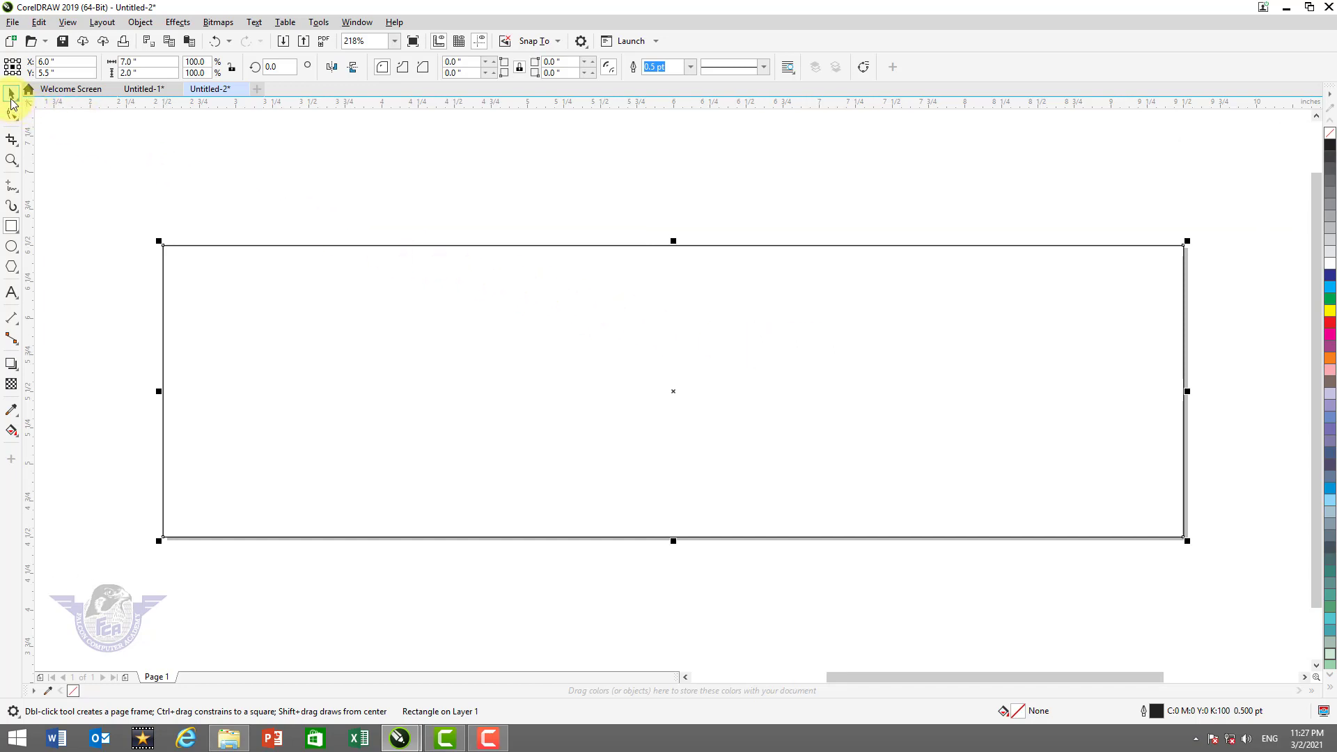
{"action": "left_click", "coordinate": [11, 97]}
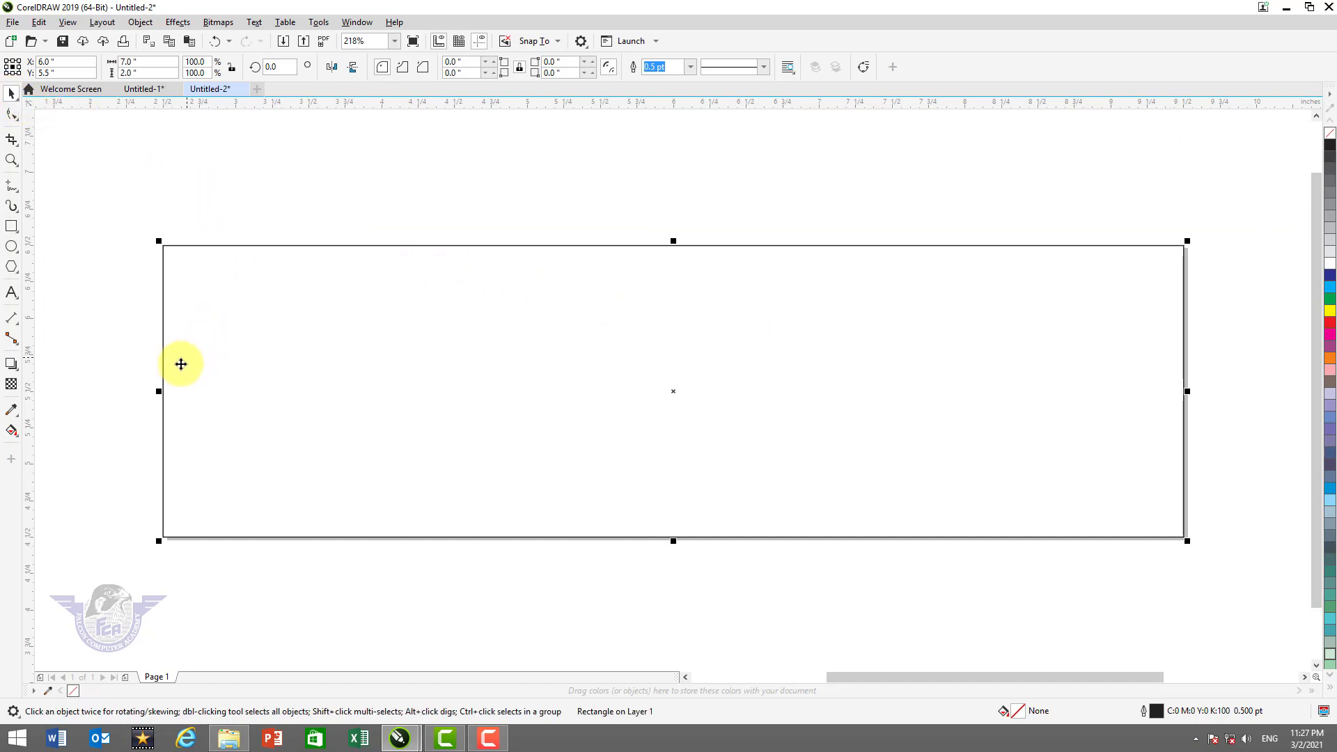
{"action": "left_click_drag", "start_coordinate": [158, 390], "coordinate": [892, 441]}
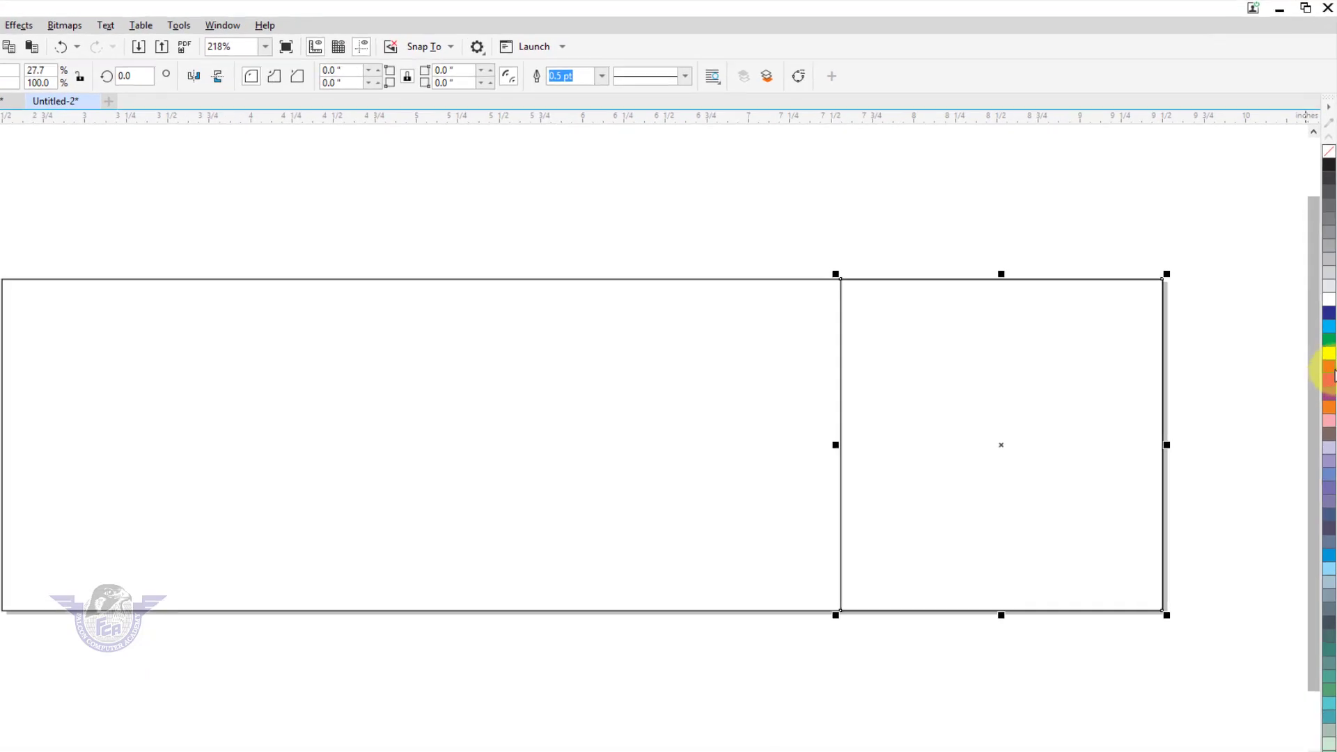
Fill the right-end rectangle red, convert it to curves, and slide its top-left node right
{"action": "left_click", "coordinate": [1331, 375]}
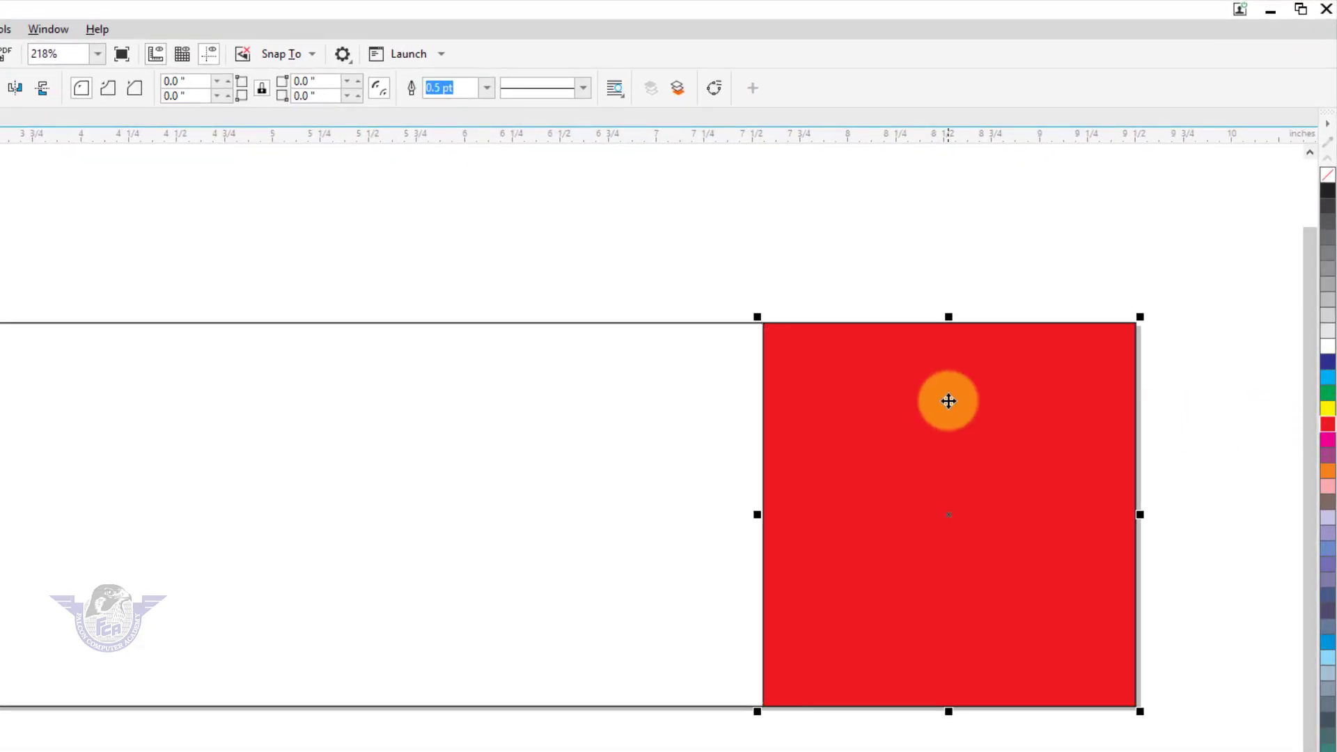
{"action": "key", "text": "ctrl+q"}
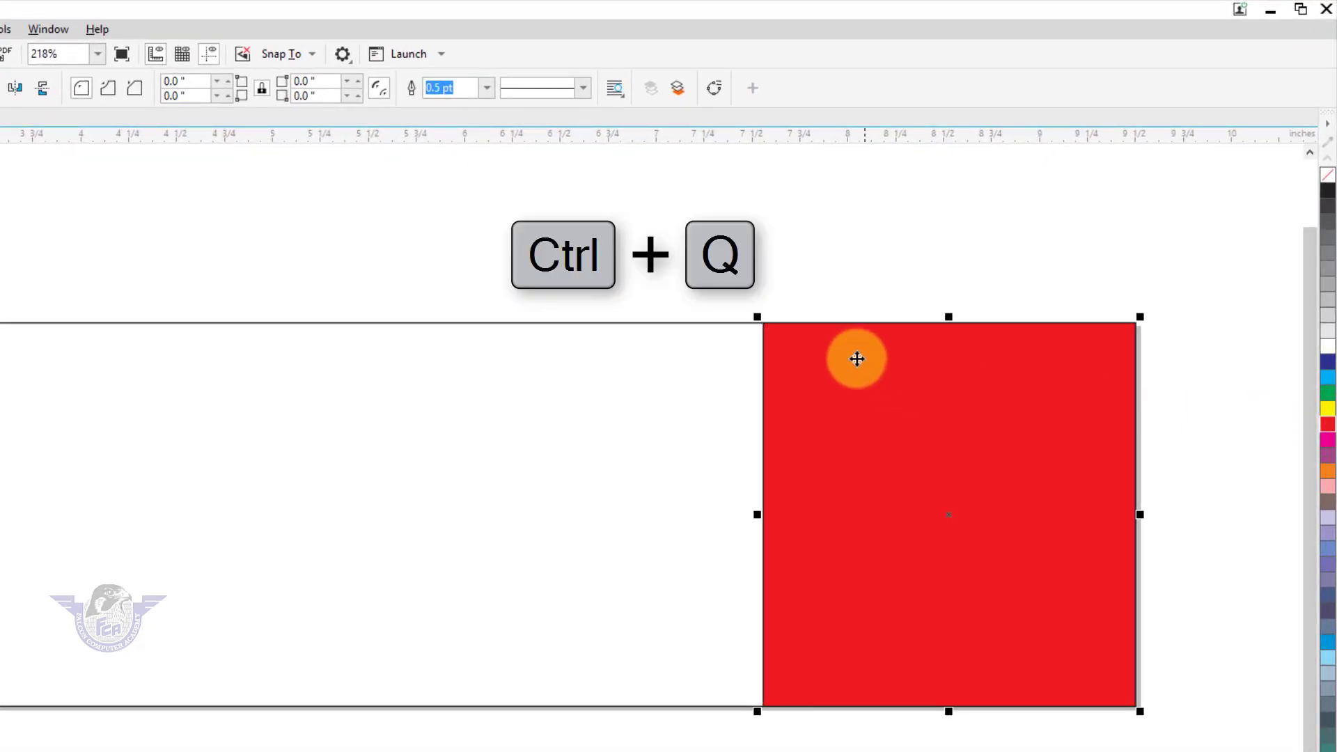
{"action": "right_click", "coordinate": [807, 337]}
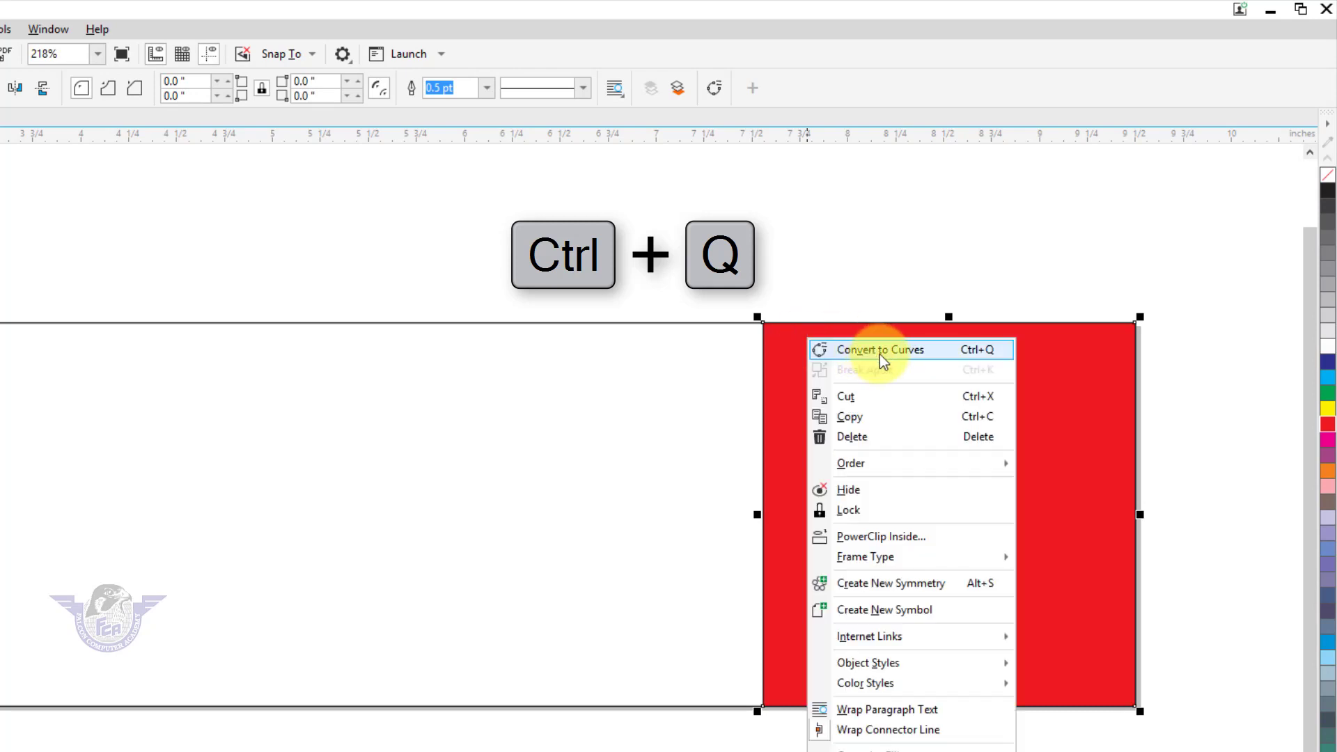
{"action": "left_click", "coordinate": [979, 354]}
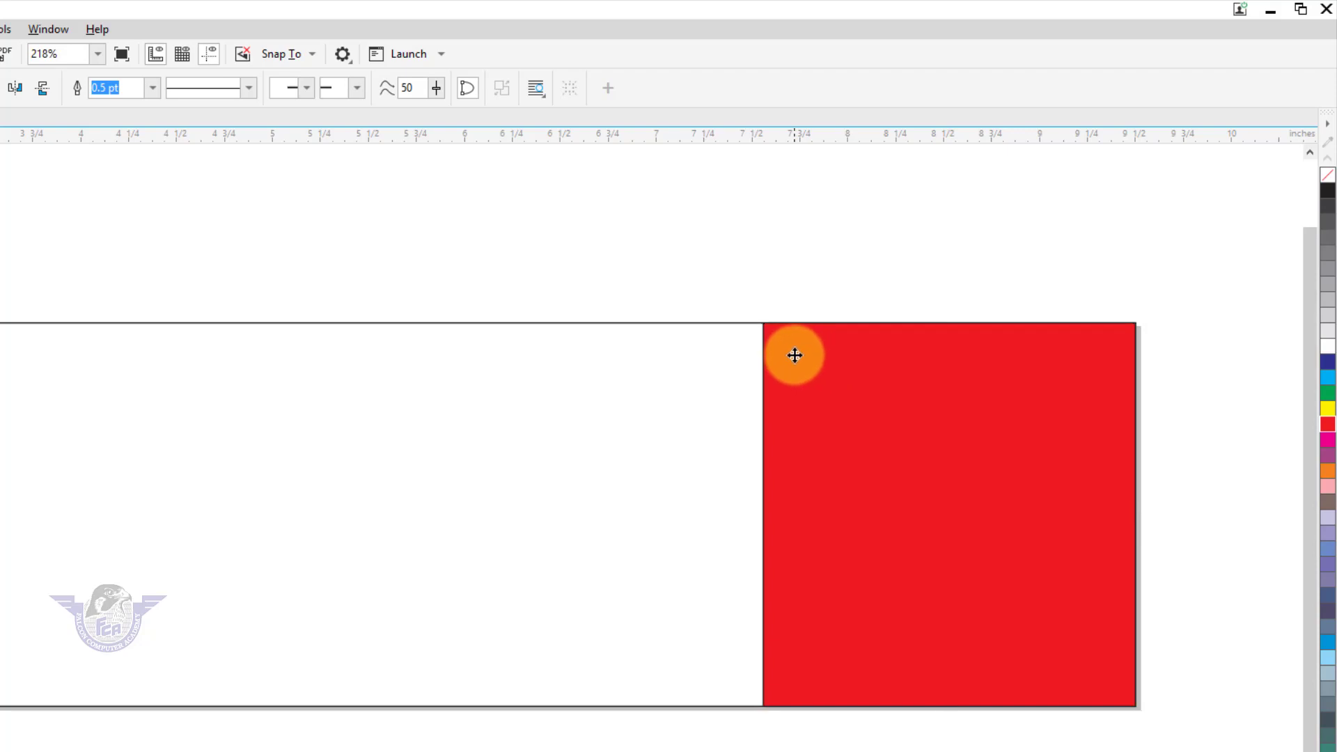
{"action": "key", "text": "F10"}
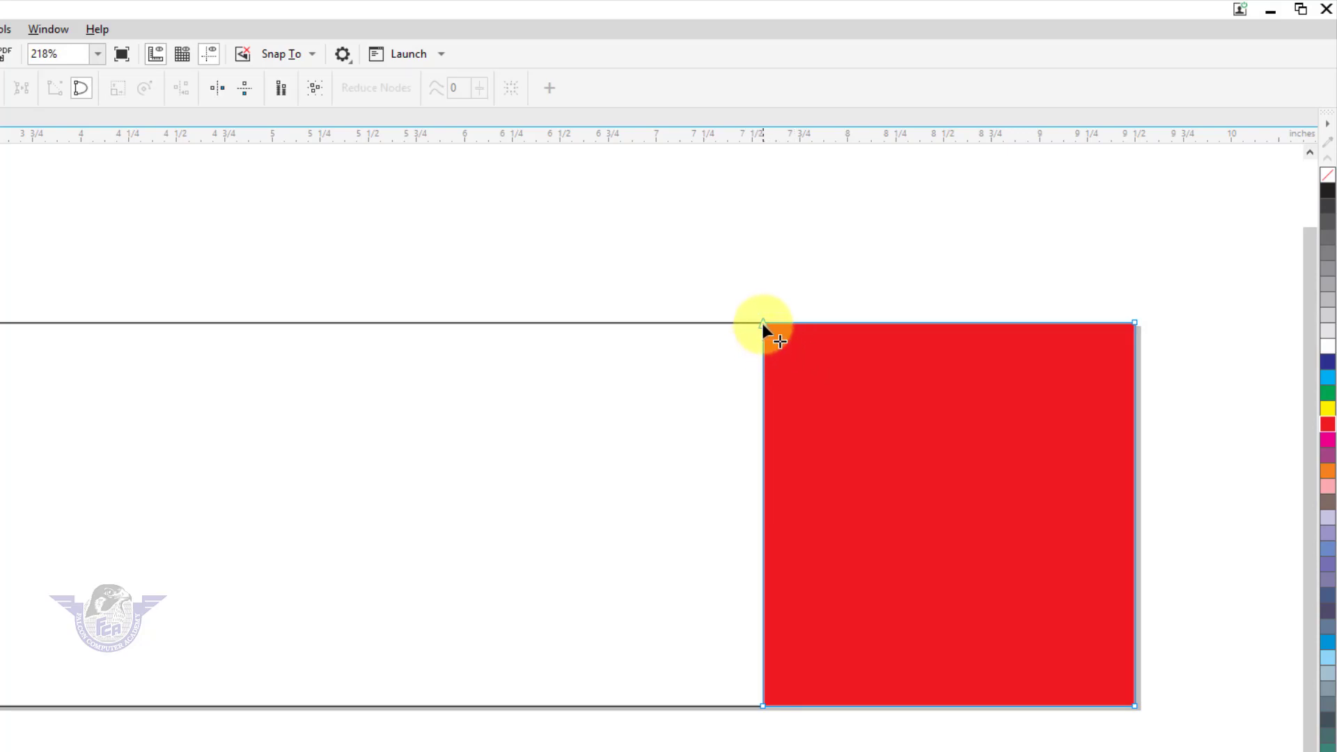
{"action": "left_click_drag", "start_coordinate": [762, 323], "coordinate": [904, 329]}
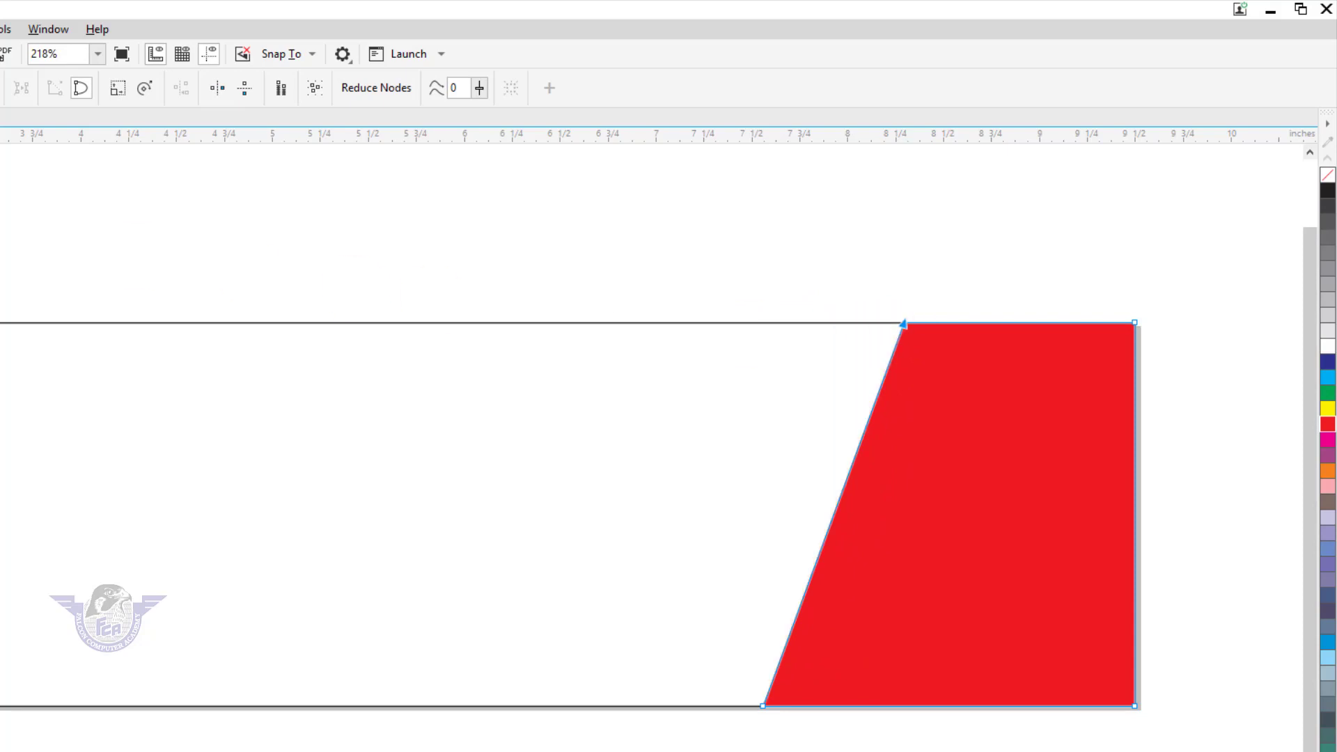
{"action": "key", "text": "space"}
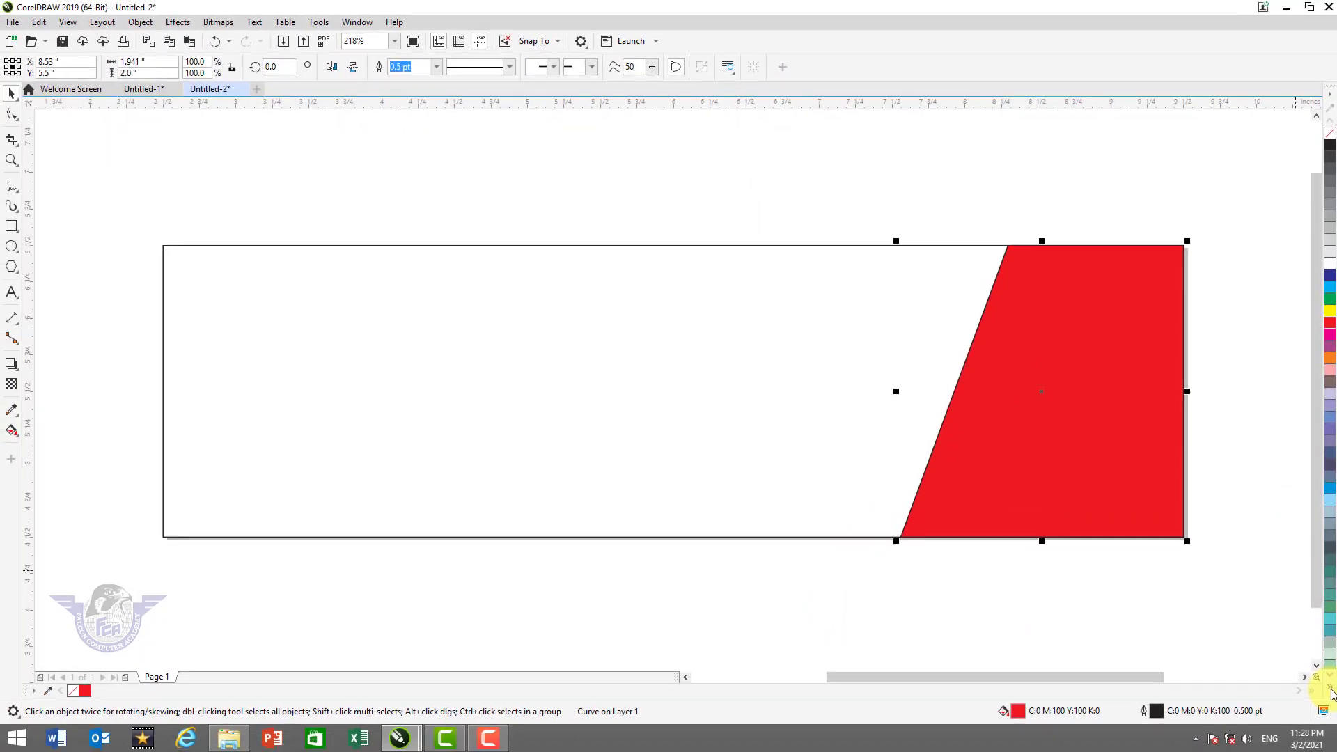
Mix black into the red fill twice to get C:19 M:100 Y:100 K:19
{"action": "left_click", "coordinate": [1331, 691]}
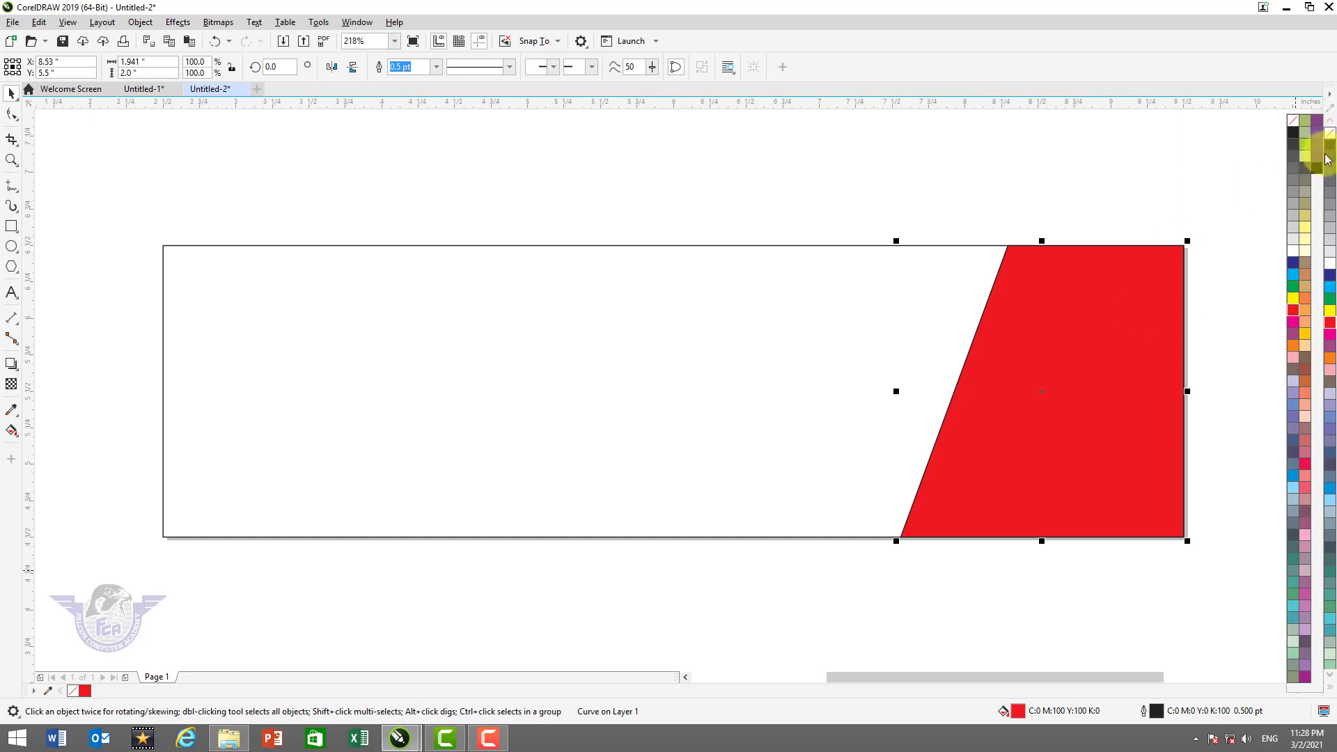
{"action": "left_click", "coordinate": [1322, 177], "text": "ctrl"}
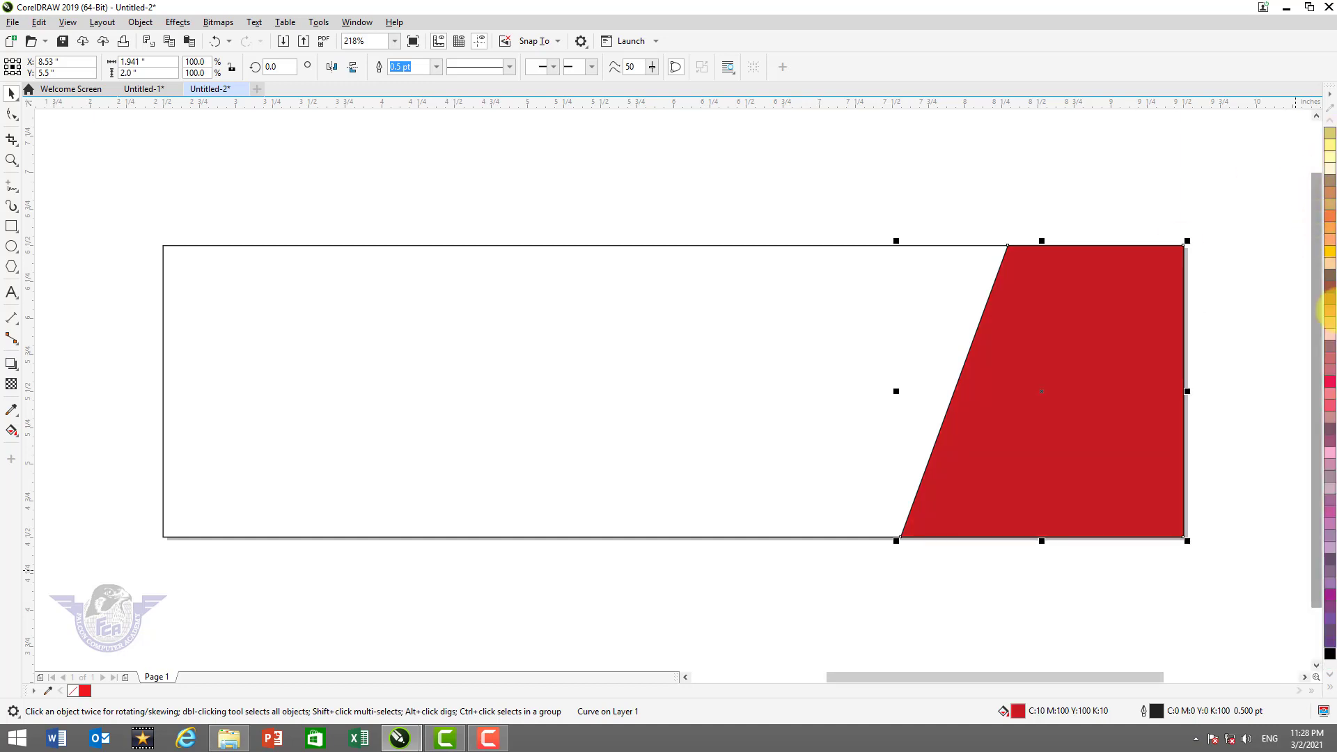
{"action": "left_click", "coordinate": [1331, 657], "text": "ctrl"}
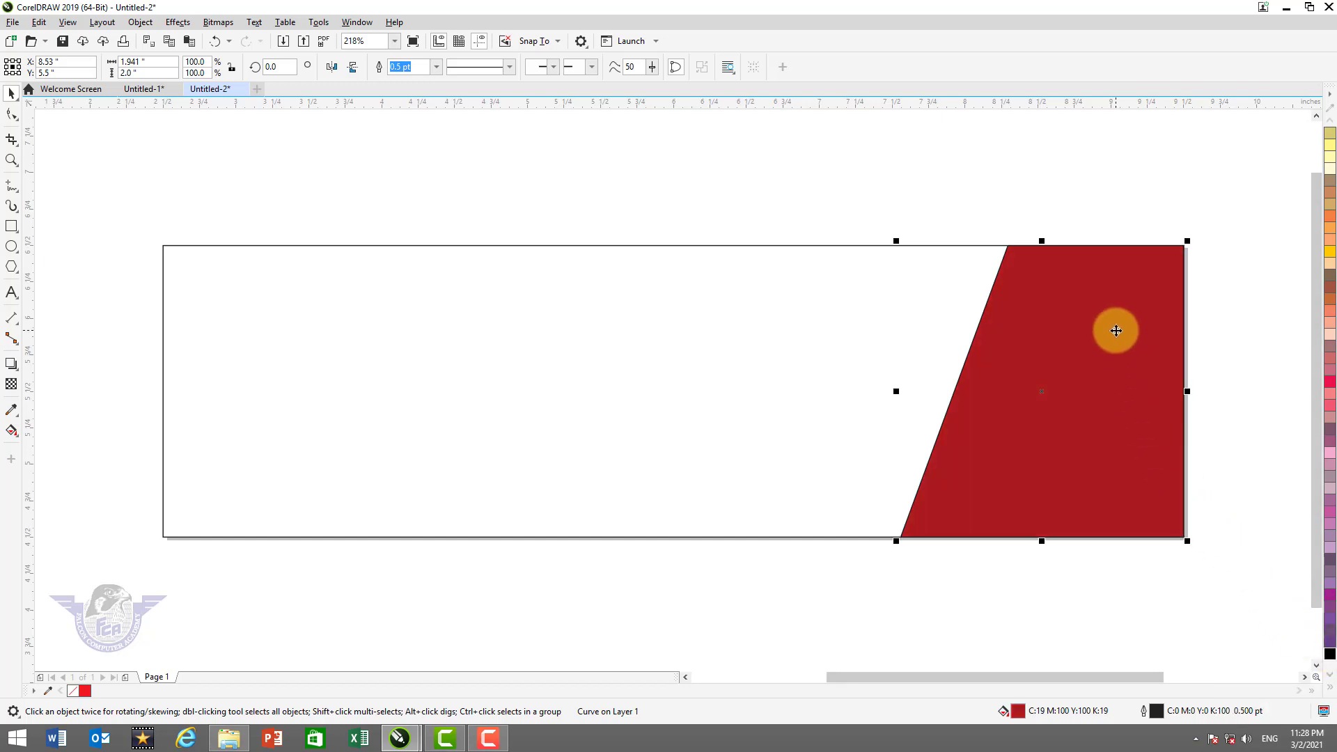
{"action": "left_click", "coordinate": [509, 435]}
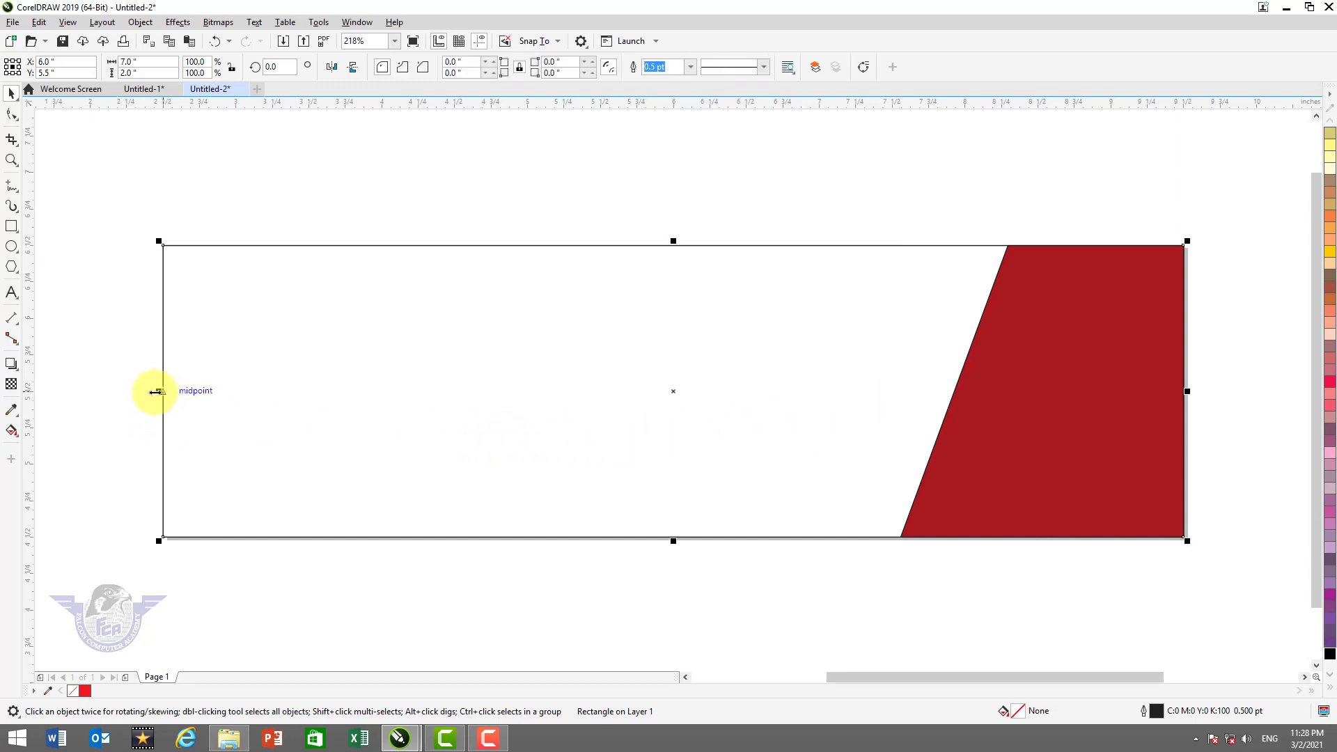
Narrow the page-sized rectangle from its left side and convert it to curves
{"action": "left_click_drag", "start_coordinate": [157, 390], "coordinate": [401, 416]}
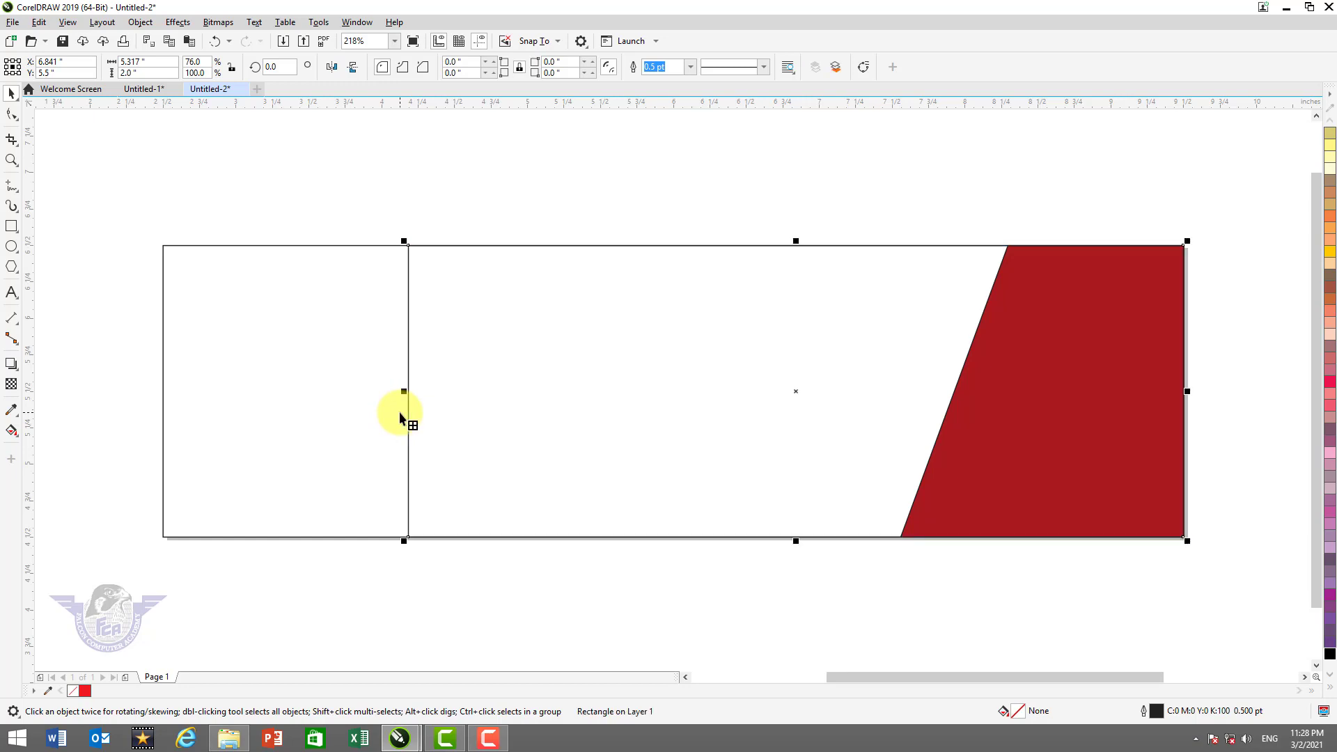
{"action": "key", "text": "ctrl+q"}
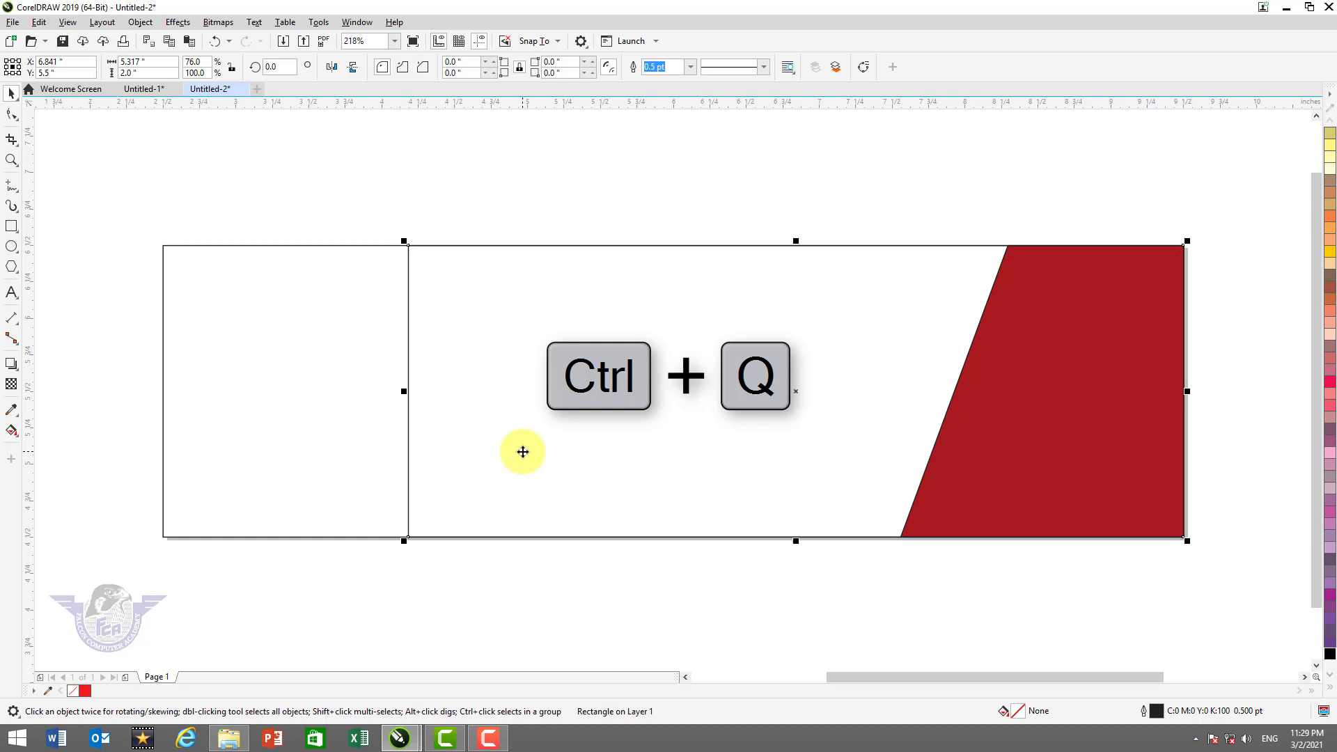
{"action": "right_click", "coordinate": [409, 338]}
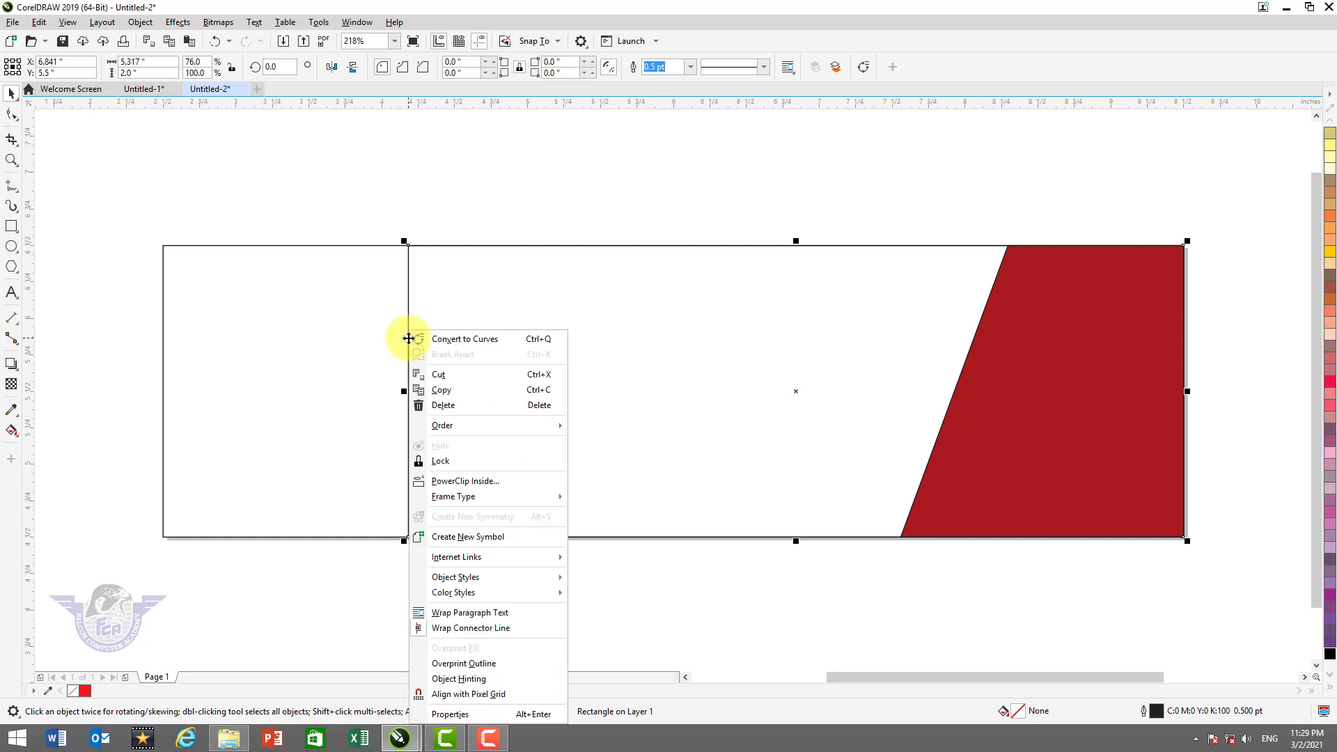
{"action": "left_click", "coordinate": [419, 341]}
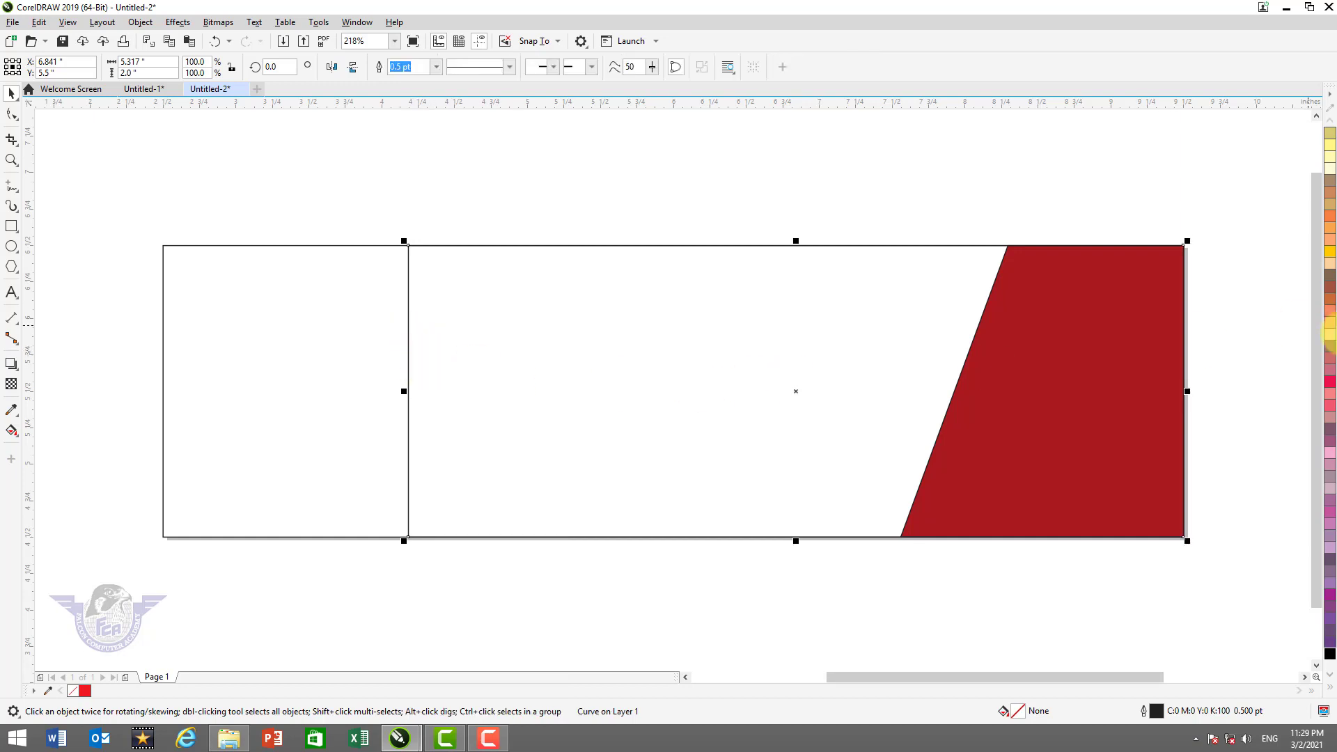
Fill it dark blue, send it behind the red shape, and tint it twice toward cyan
{"action": "left_click", "coordinate": [1330, 687]}
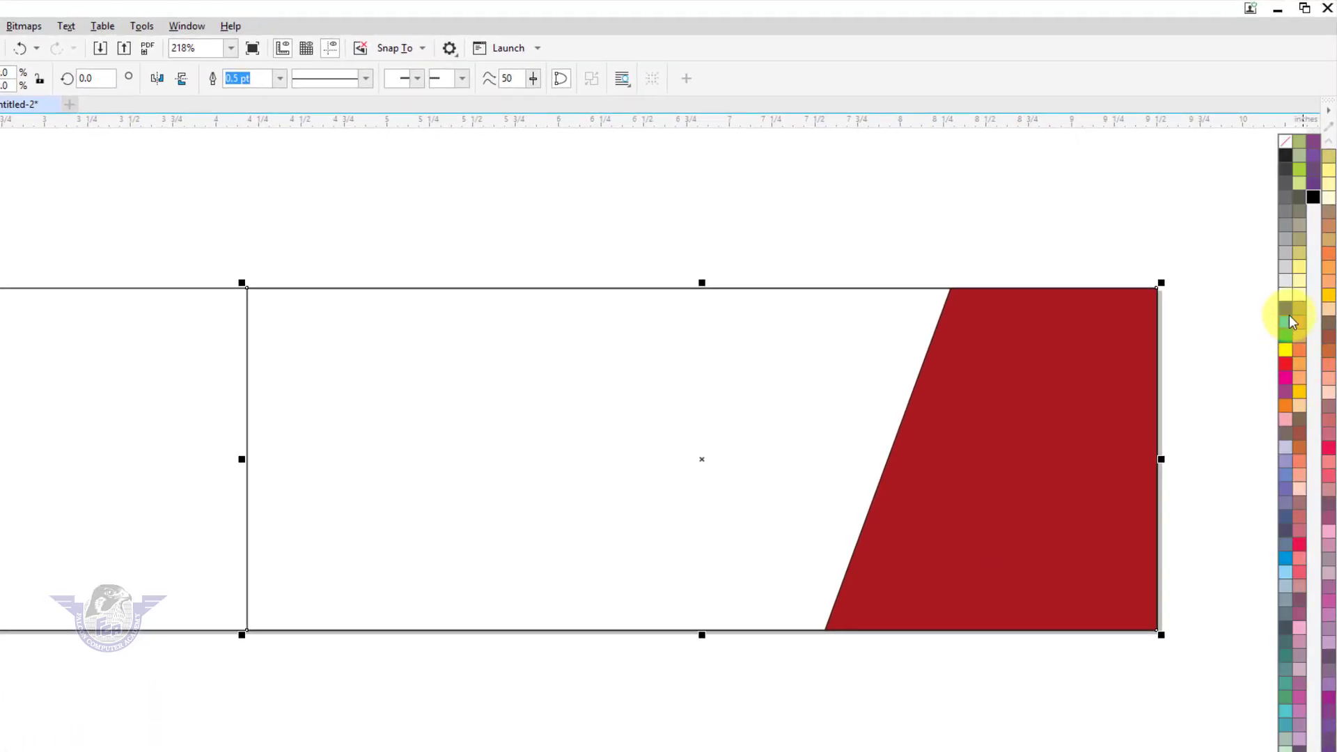
{"action": "left_click", "coordinate": [1286, 311]}
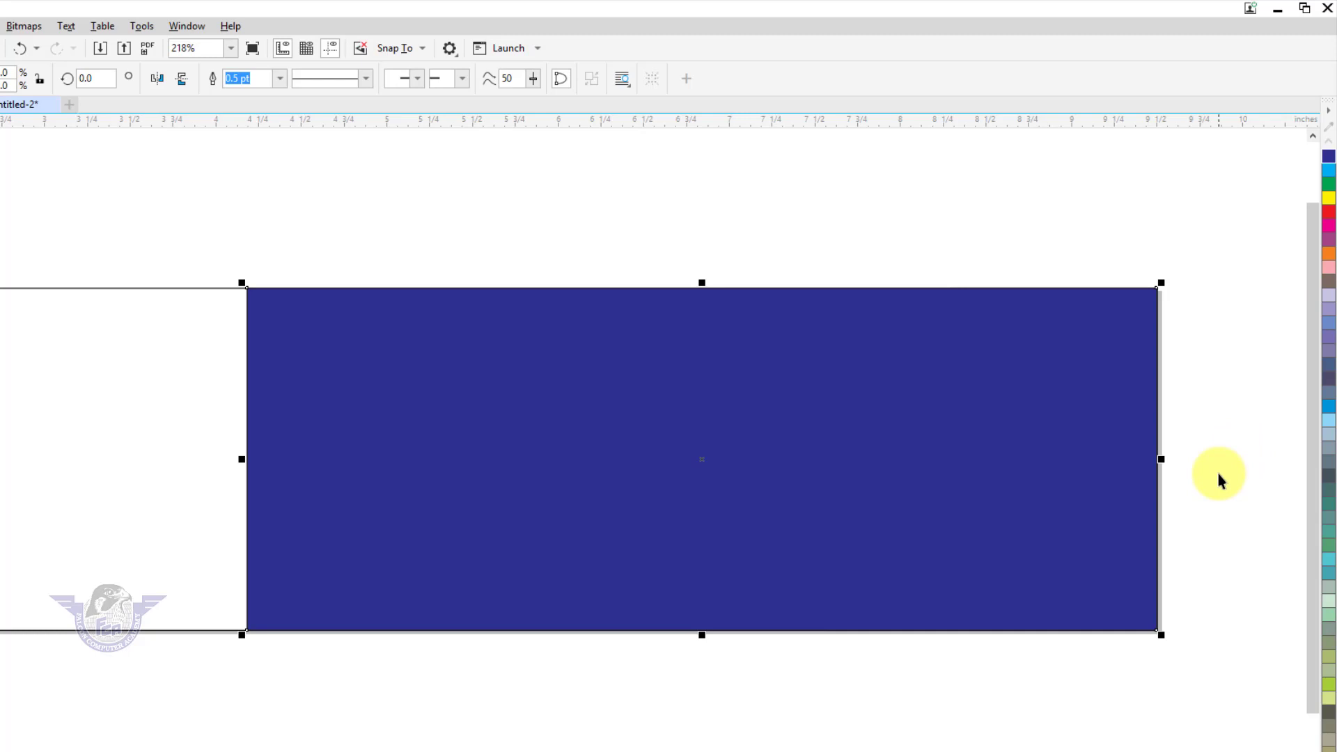
{"action": "key", "text": "shift+Page_Down"}
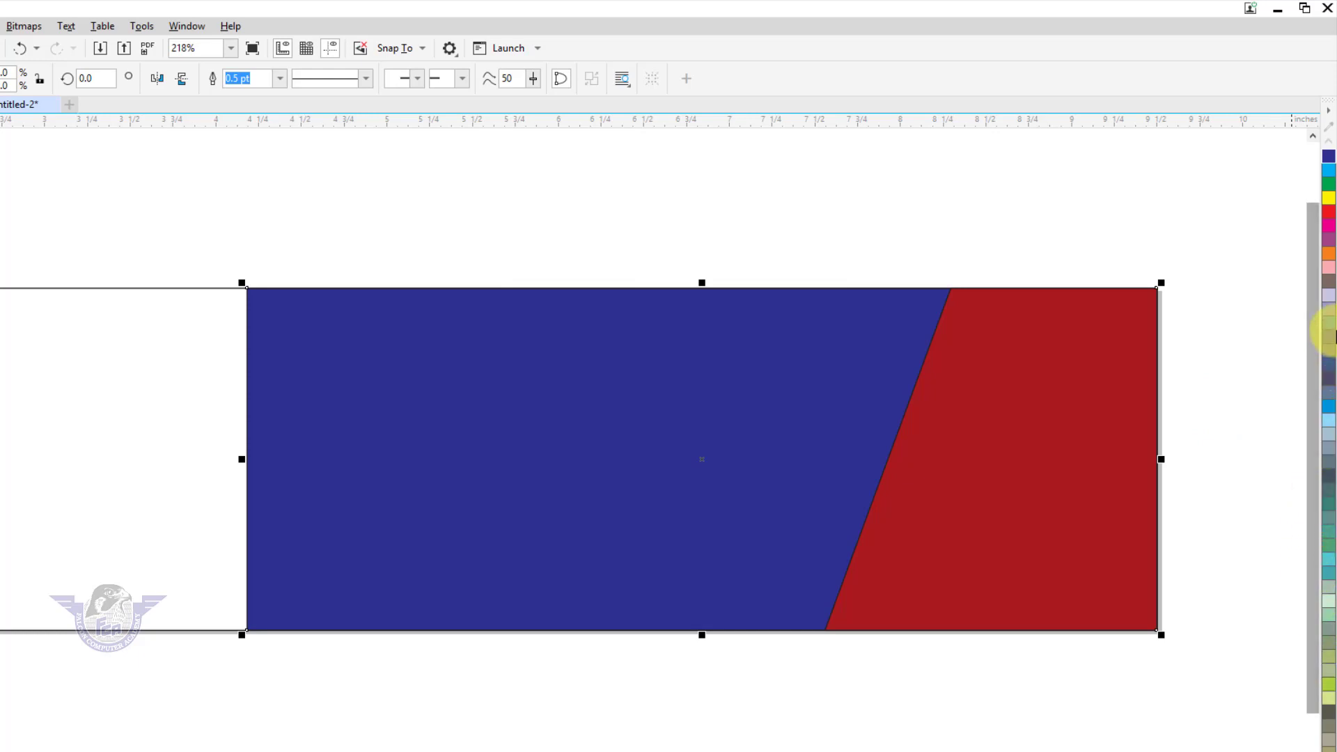
{"action": "key", "text": "ctrl"}
{"action": "left_click", "coordinate": [1331, 173], "text": "ctrl"}
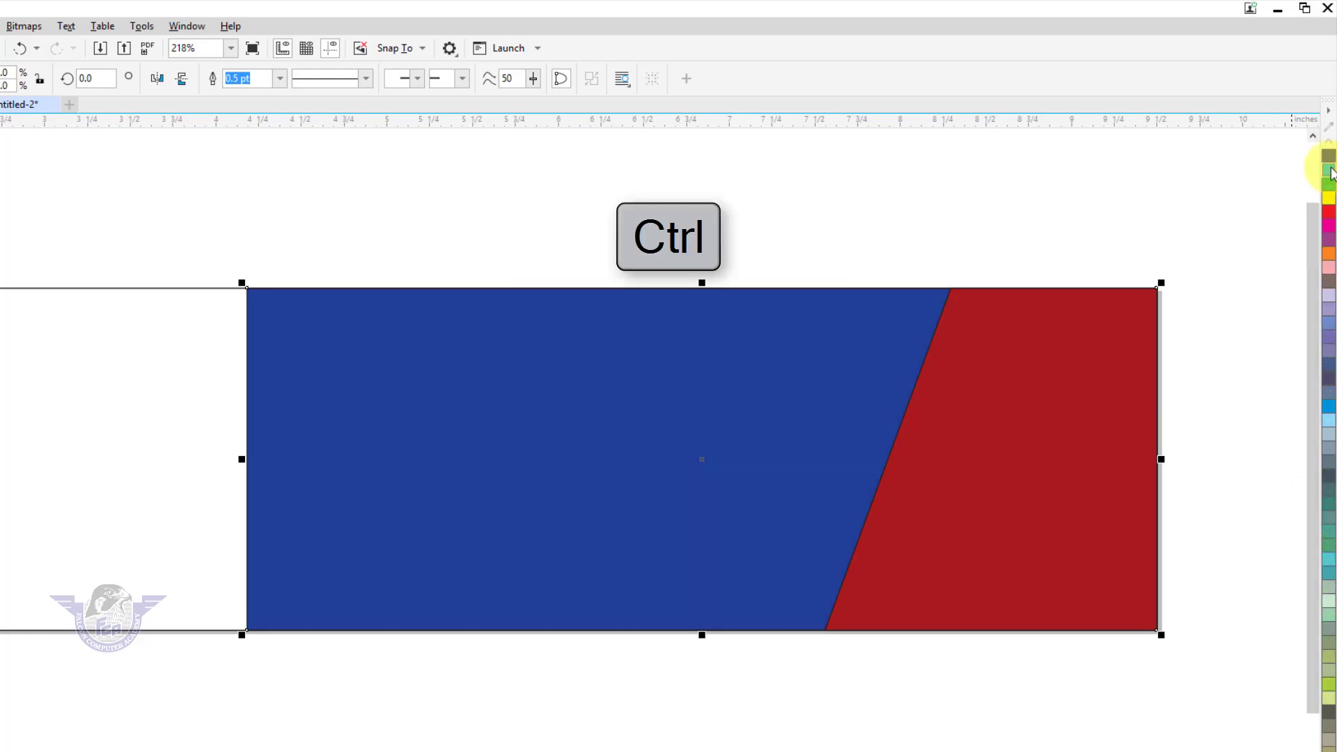
{"action": "left_click", "coordinate": [1331, 174], "text": "ctrl"}
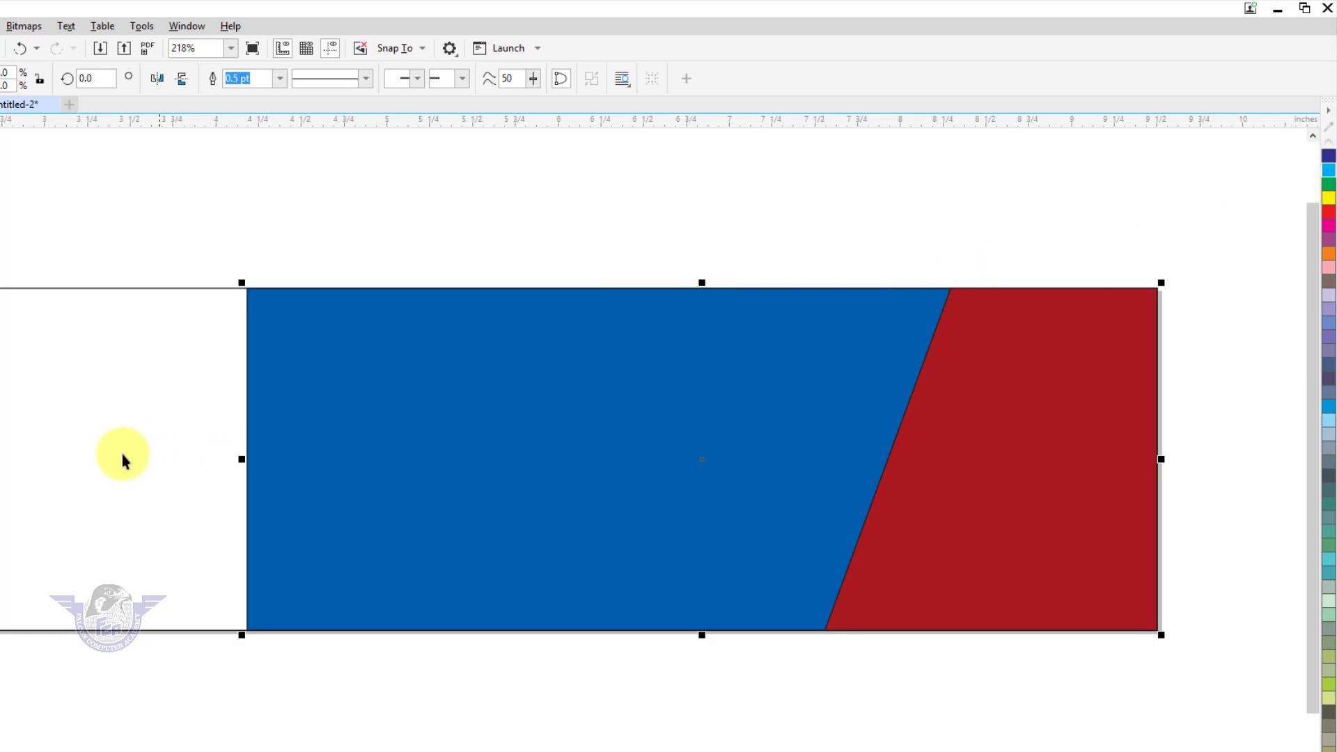
{"action": "left_click", "coordinate": [286, 490]}
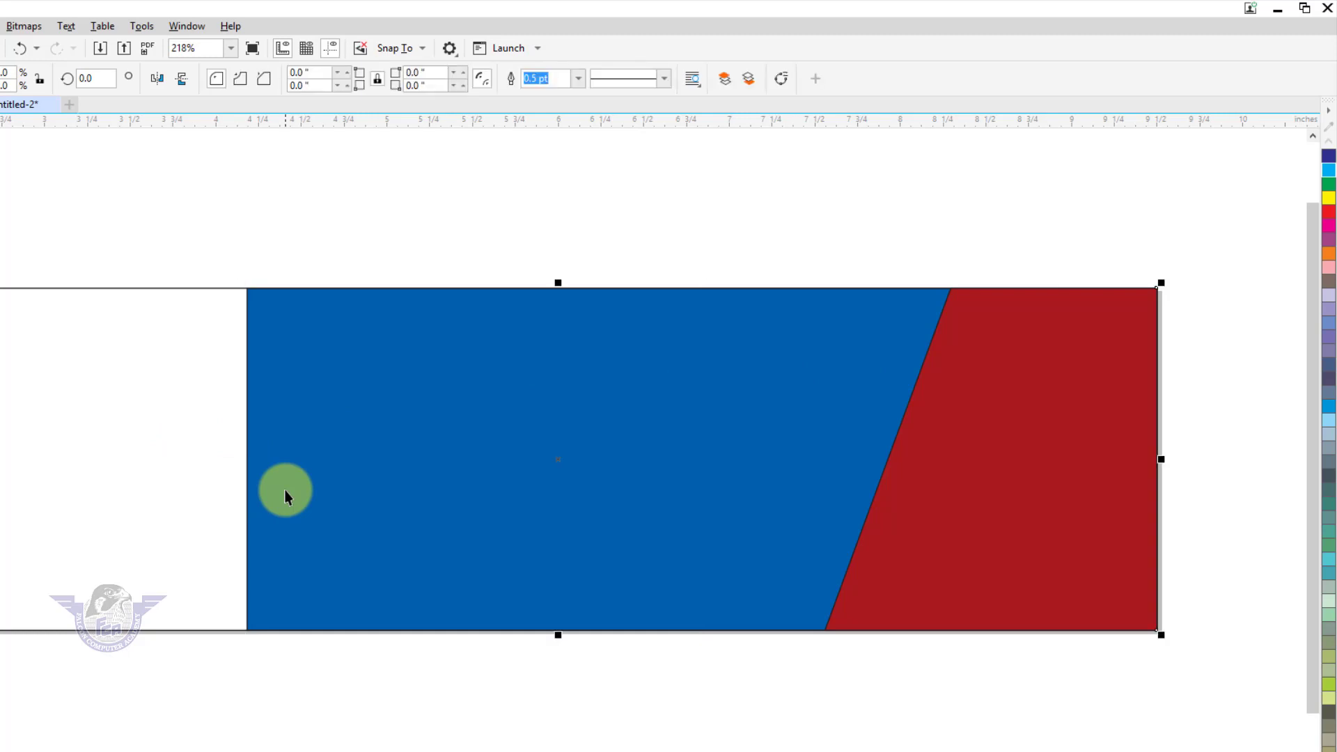
Convert the blue panel's left edge to a curve and bow it outward to the left
{"action": "left_click", "coordinate": [276, 451]}
{"action": "left_click", "coordinate": [246, 437]}
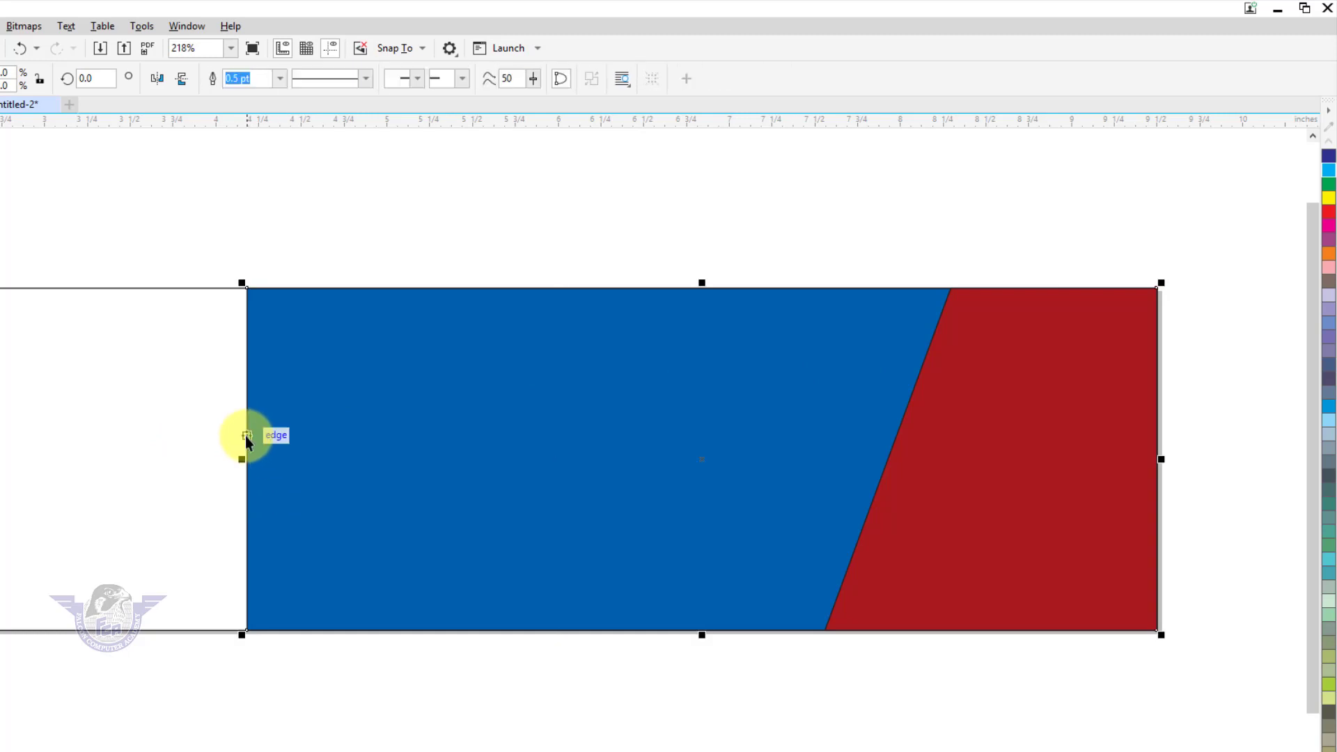
{"action": "left_click", "coordinate": [245, 437]}
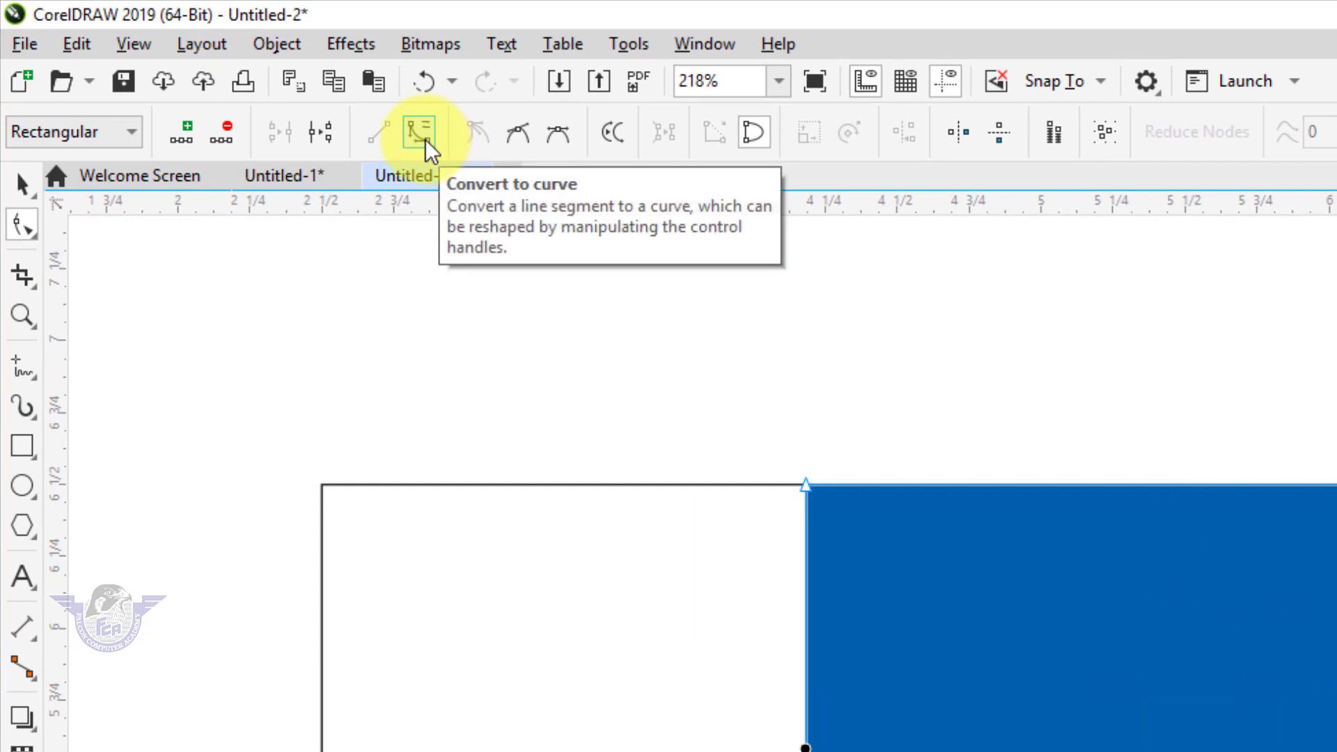
{"action": "left_click", "coordinate": [421, 132]}
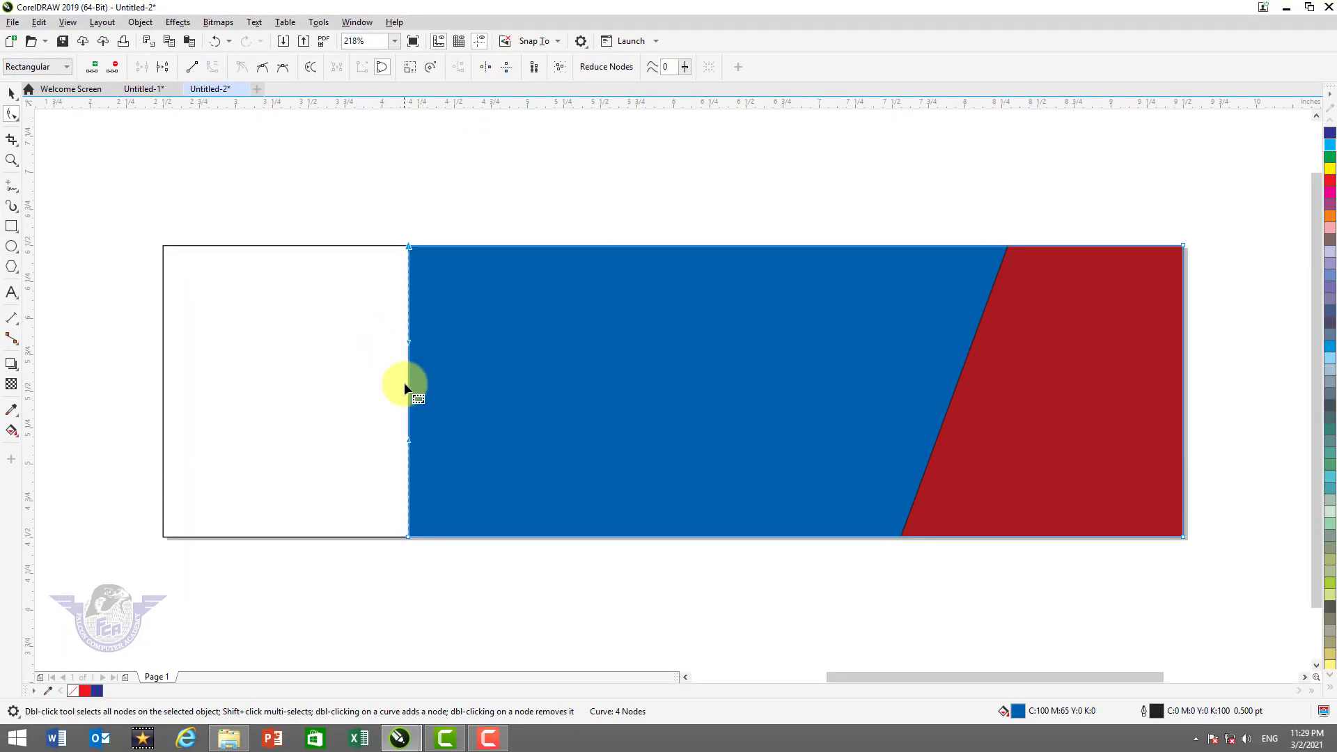
{"action": "left_click_drag", "start_coordinate": [408, 384], "coordinate": [319, 391]}
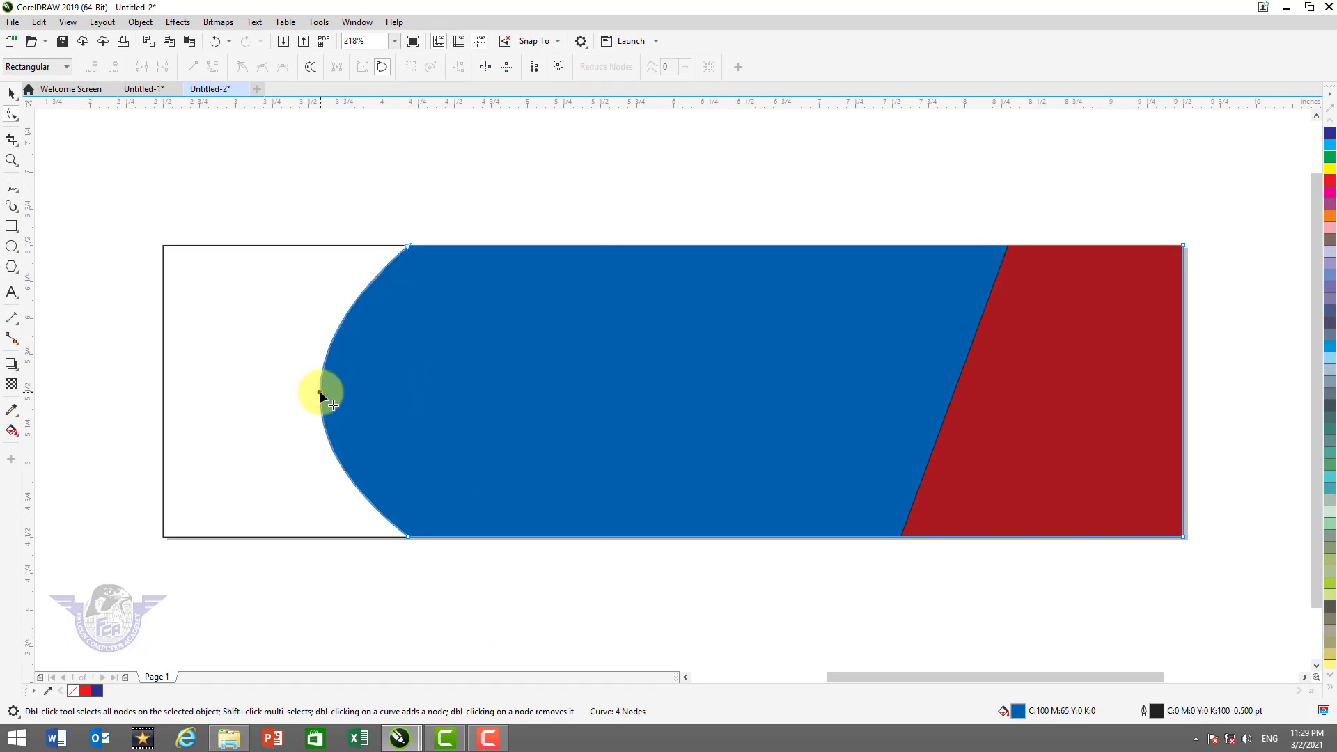
Adjust the node handles to round out the upper and lower halves of the arc
{"action": "left_click", "coordinate": [408, 245]}
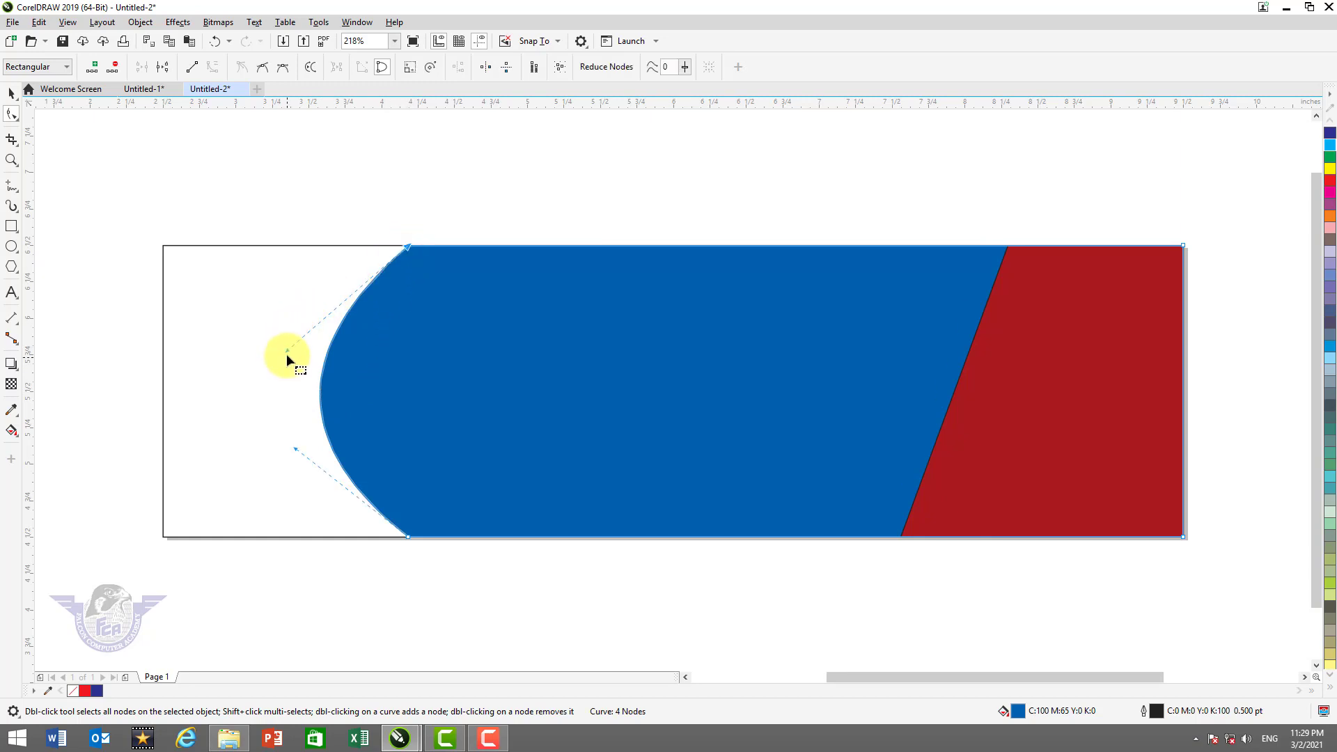
{"action": "left_click_drag", "start_coordinate": [287, 355], "coordinate": [275, 313]}
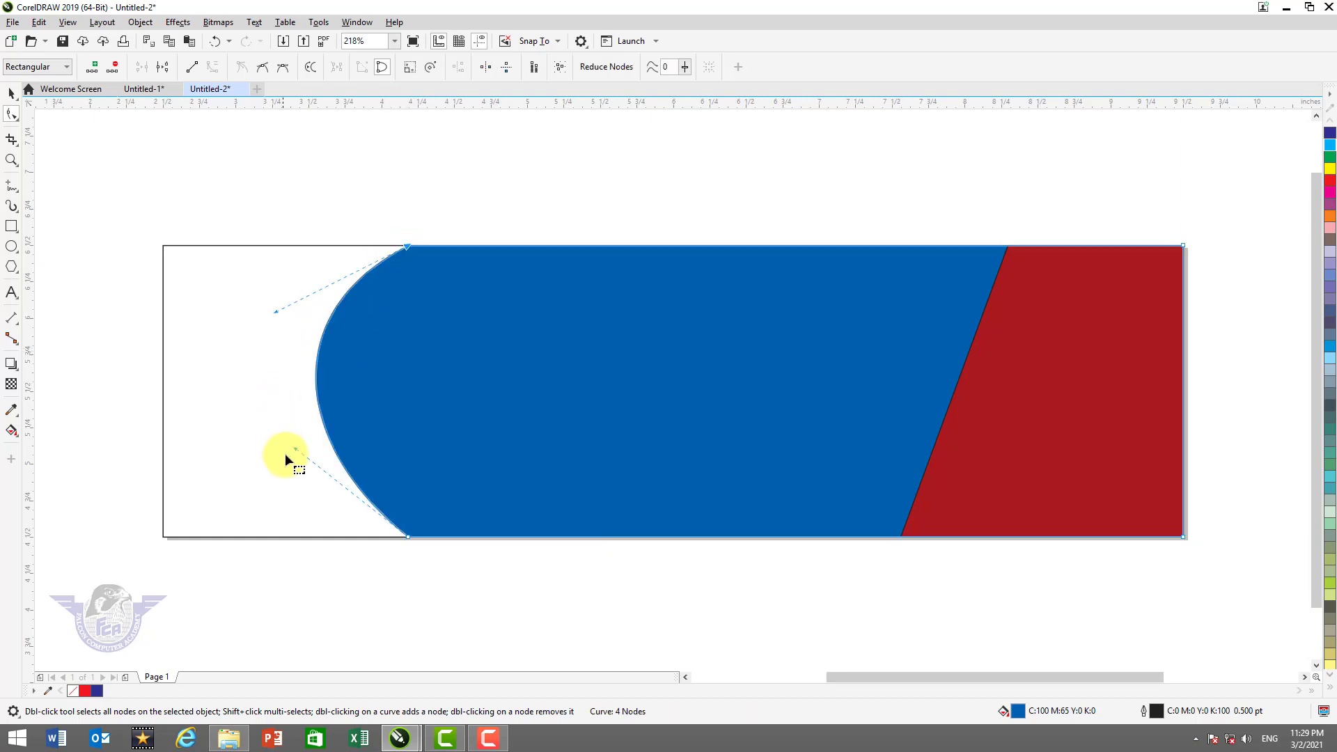
{"action": "left_click_drag", "start_coordinate": [298, 454], "coordinate": [290, 508]}
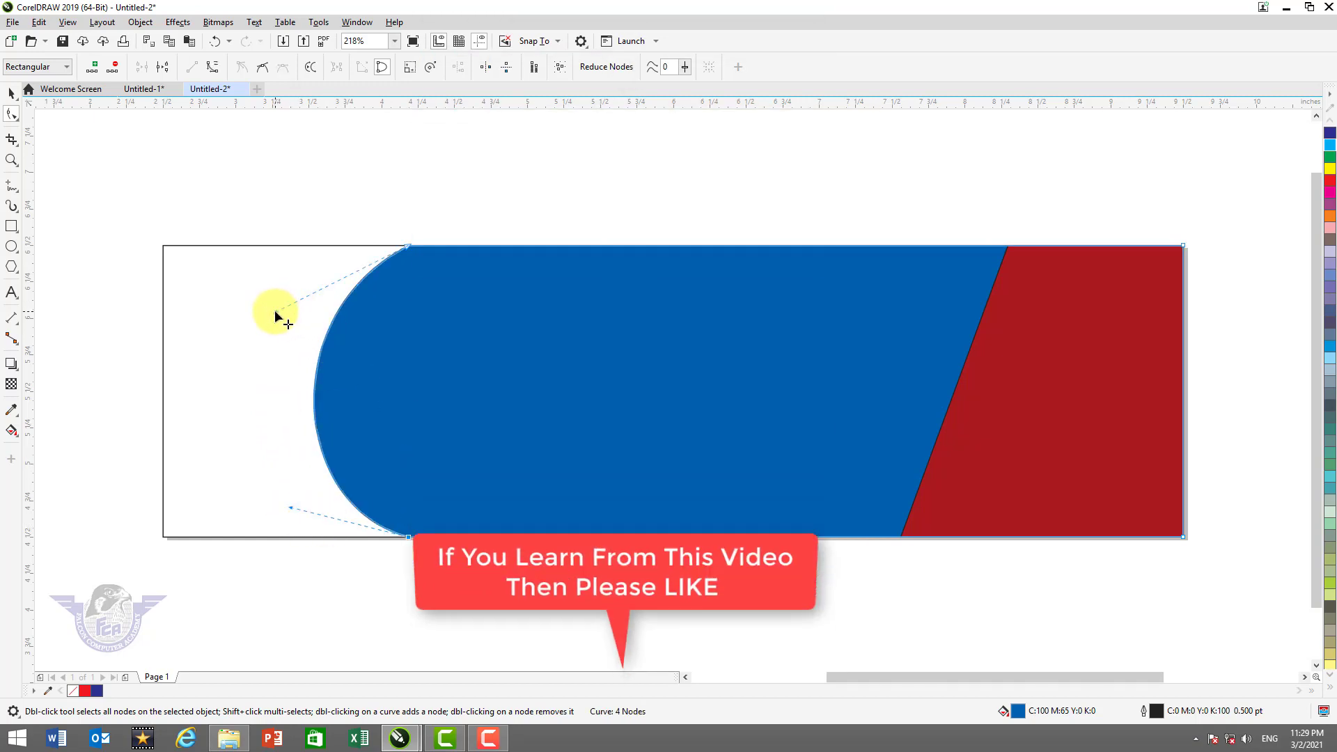
{"action": "left_click_drag", "start_coordinate": [274, 311], "coordinate": [274, 300]}
{"action": "key", "text": "space"}
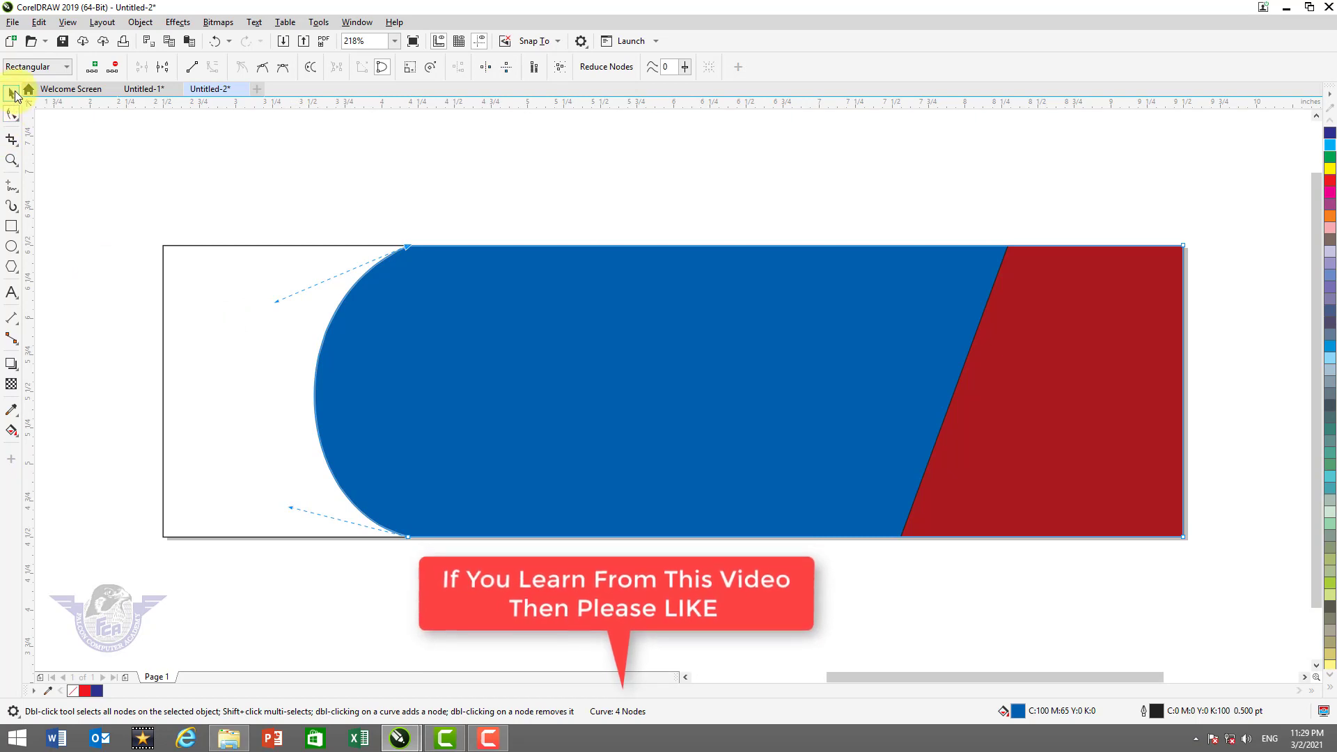
Fill the background rectangle black and send it to the back behind the blue panel
{"action": "left_click", "coordinate": [207, 283]}
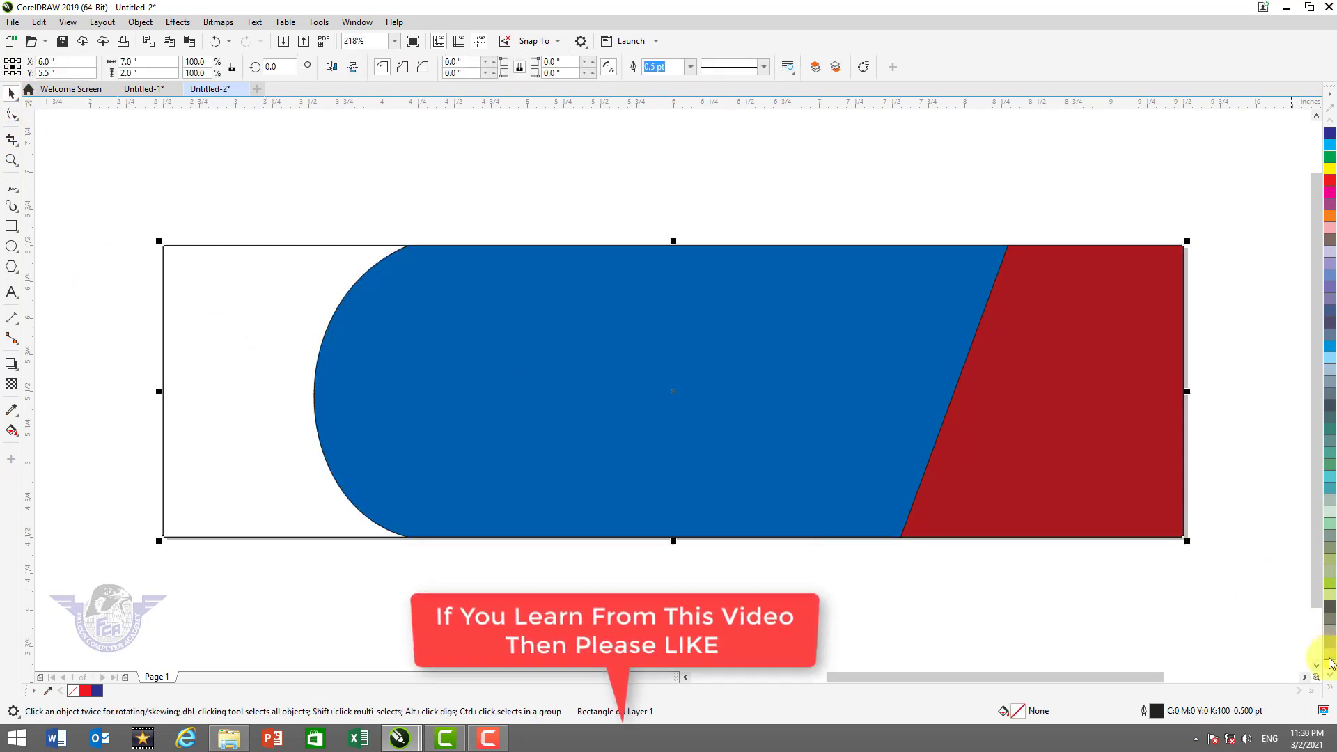
{"action": "left_click", "coordinate": [1331, 692]}
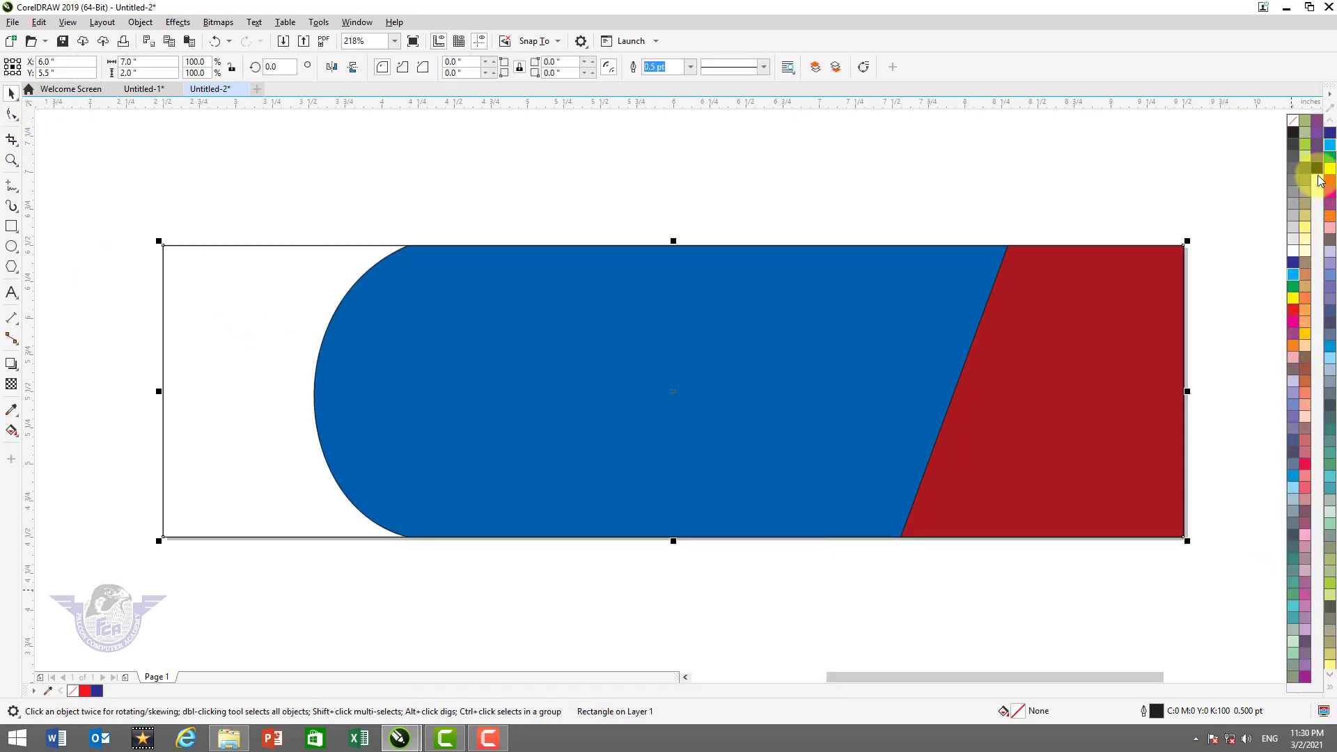
{"action": "left_click", "coordinate": [1318, 174]}
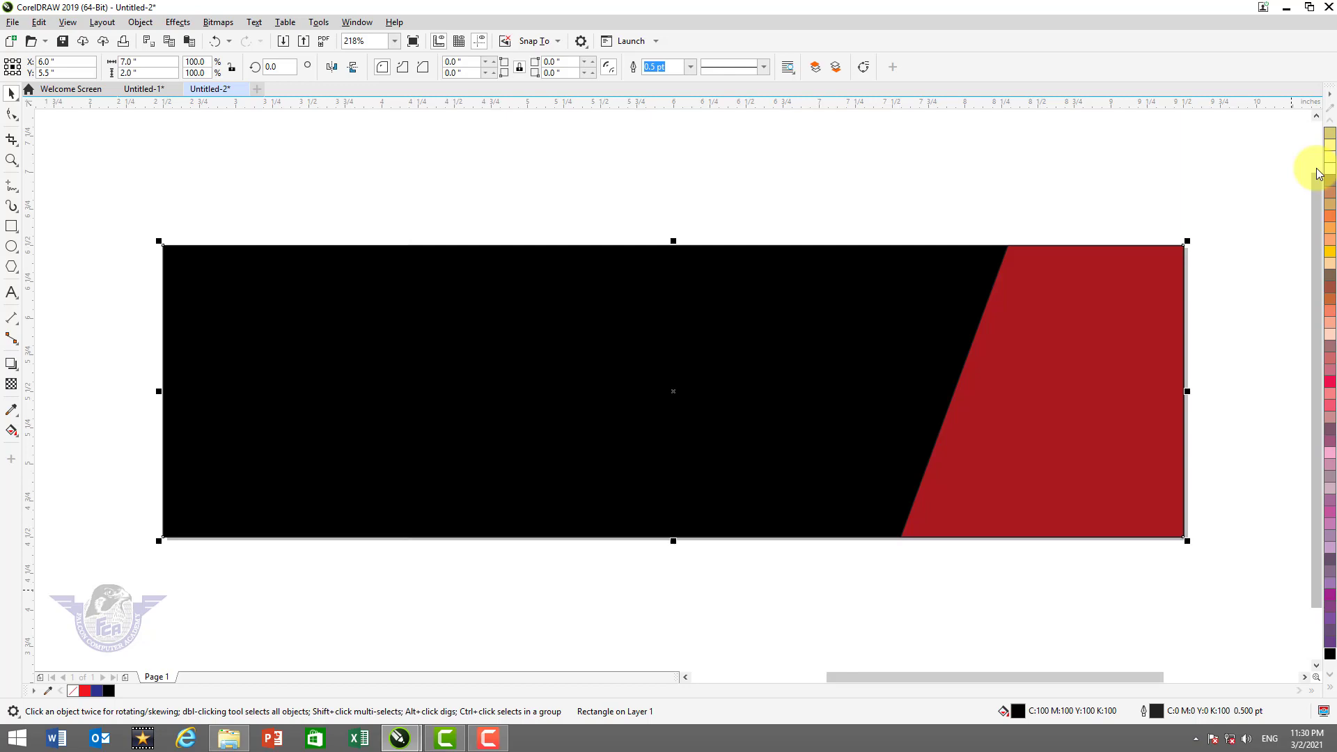
{"action": "key", "text": "shift+Page_Down"}
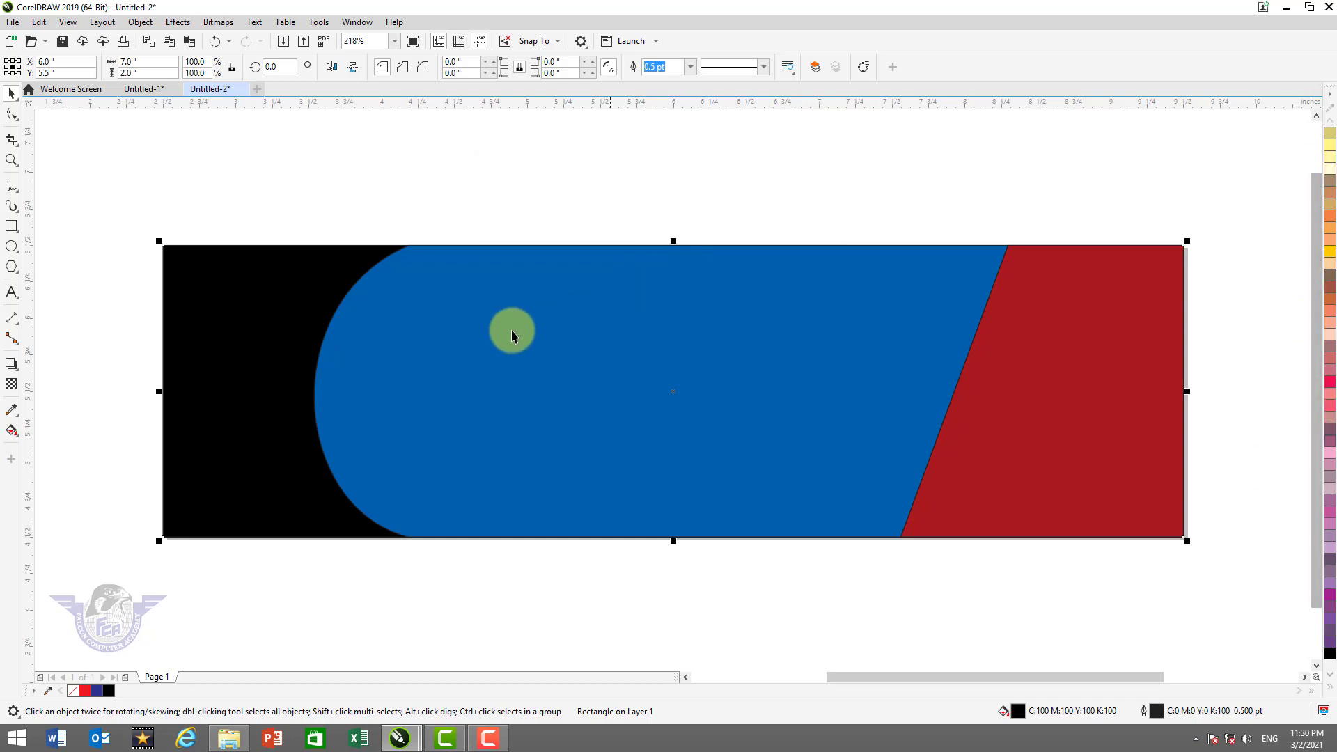
{"action": "left_click", "coordinate": [444, 352]}
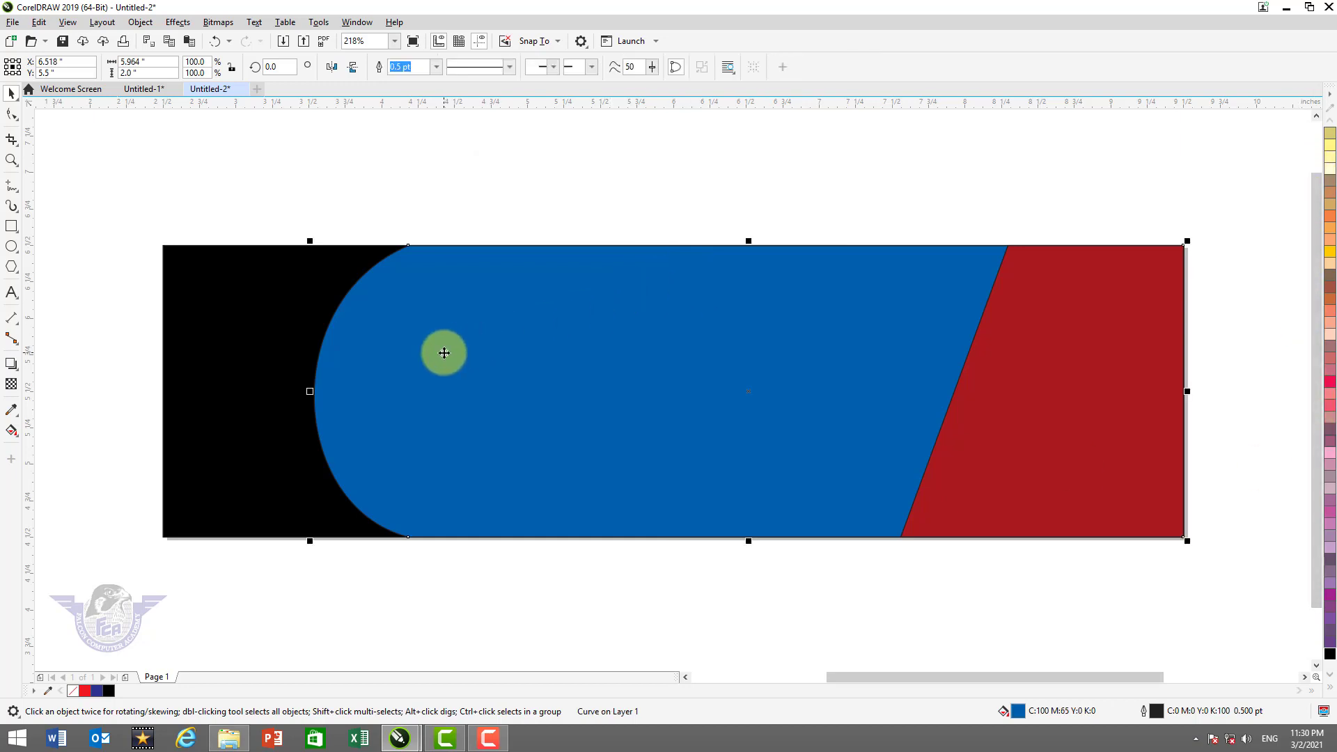
Apply a mesh fill to the blue panel and colour its central node light blue
{"action": "left_click", "coordinate": [14, 435]}
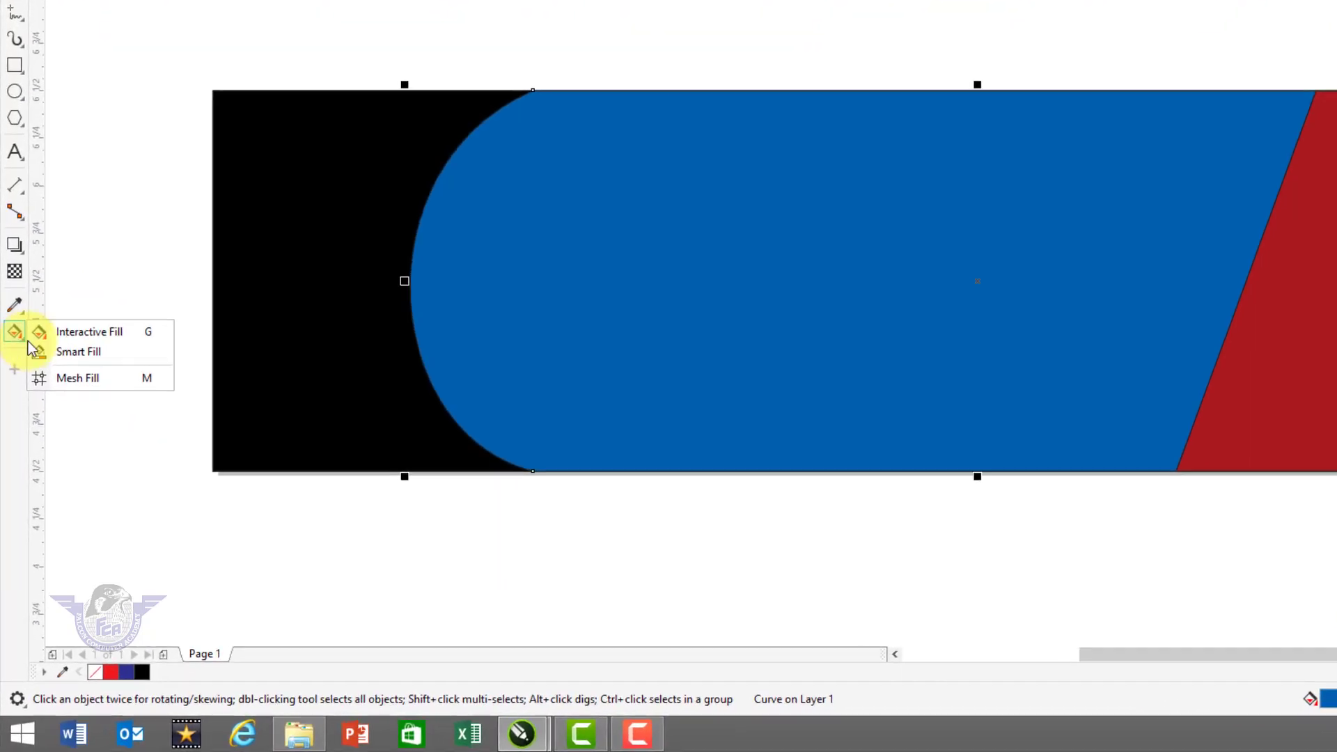
{"action": "left_click", "coordinate": [80, 377]}
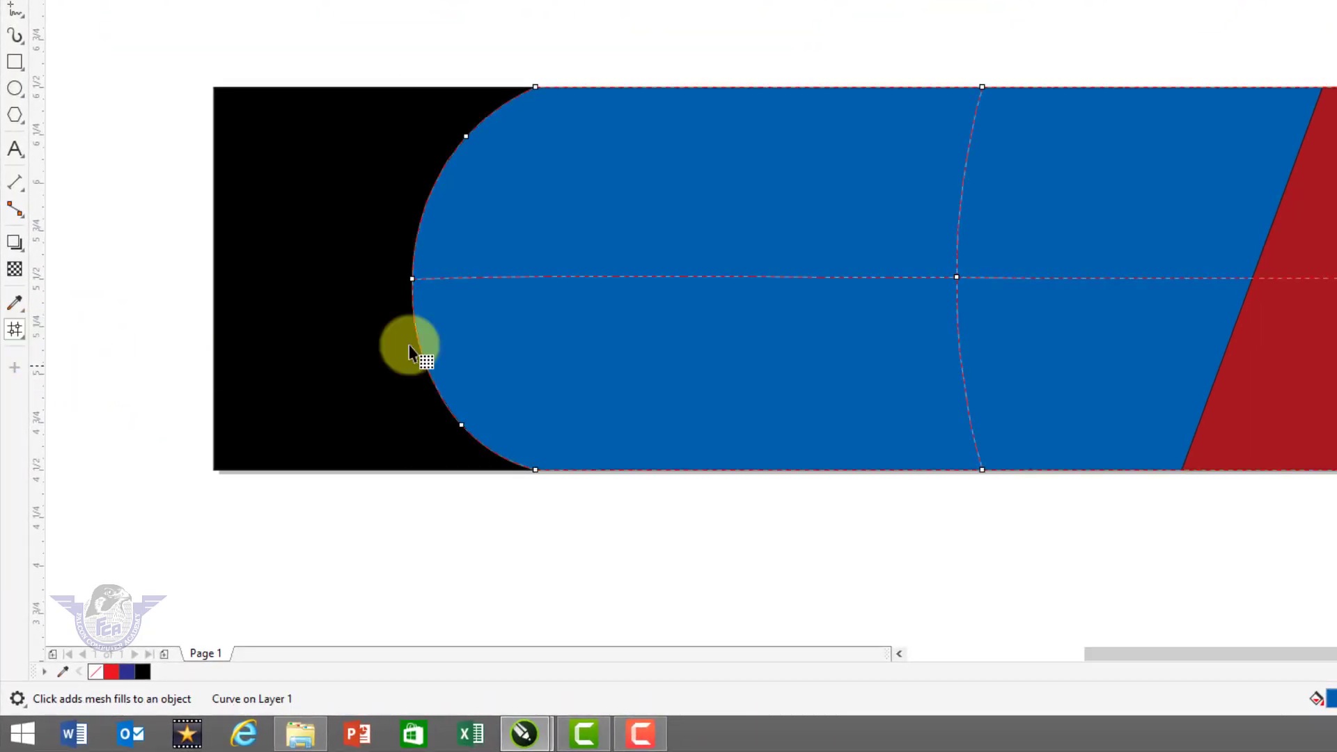
{"action": "left_click_drag", "start_coordinate": [989, 304], "coordinate": [985, 306]}
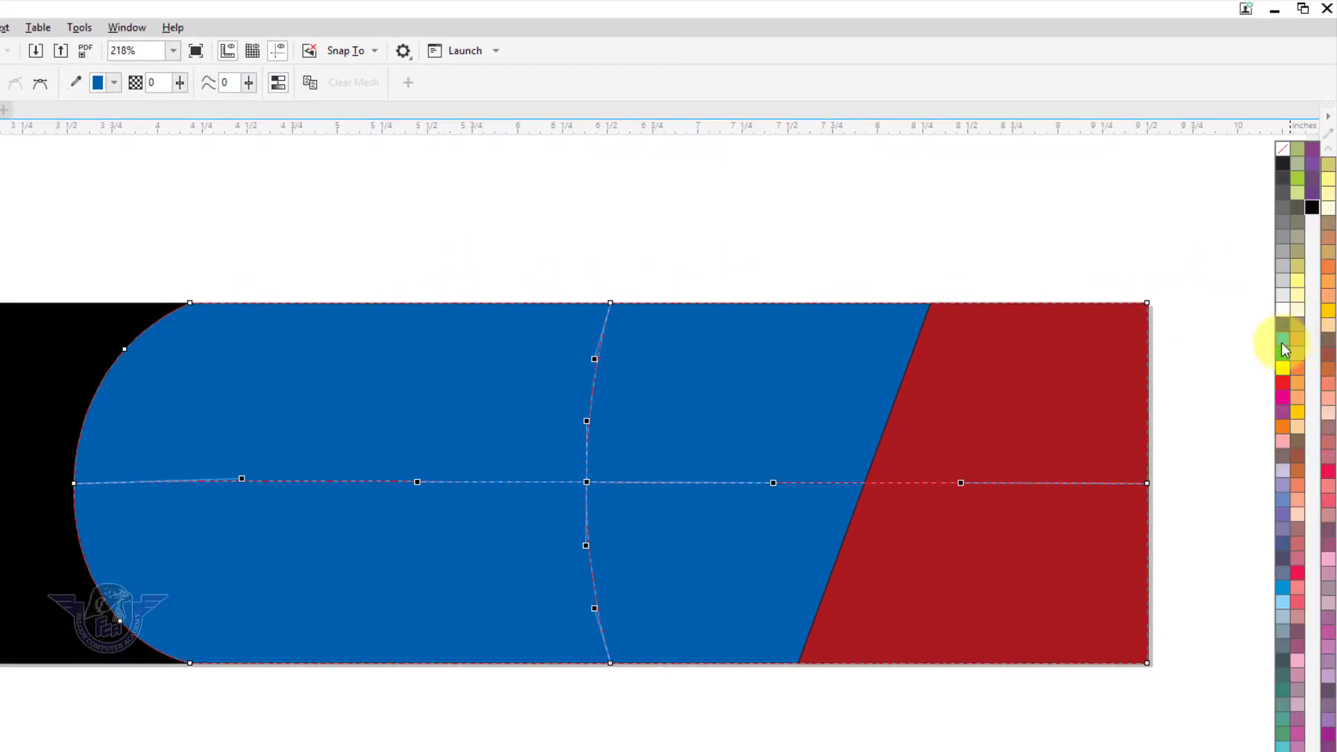
{"action": "left_click", "coordinate": [1282, 343]}
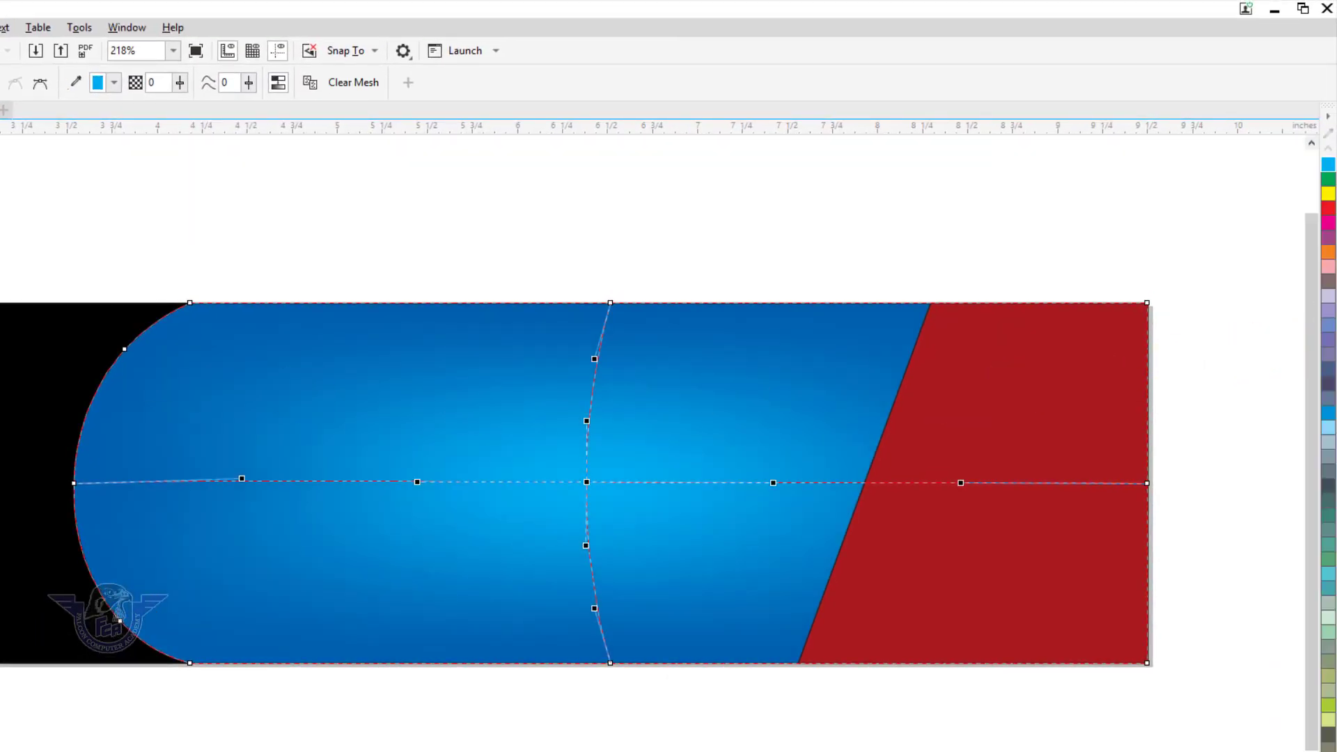
{"action": "key", "text": "space"}
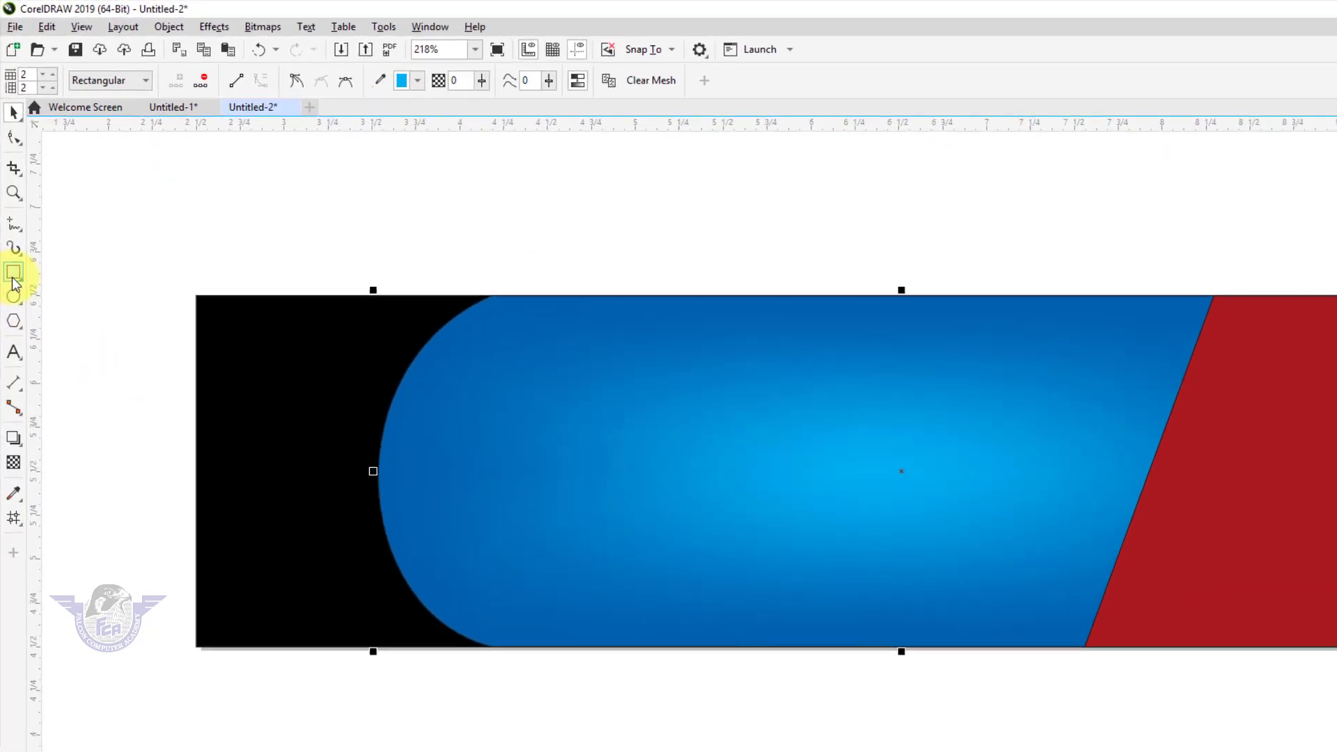
{"action": "left_click", "coordinate": [13, 273]}
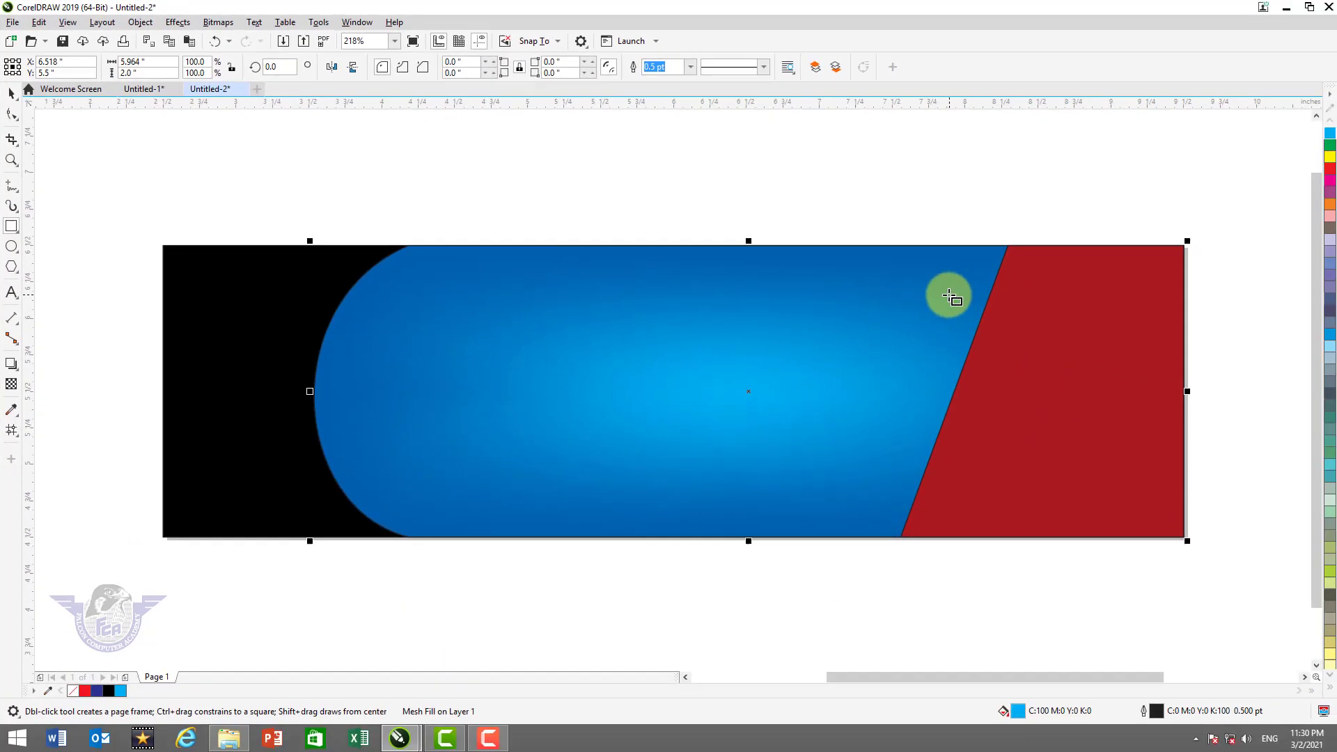
Draw a thin bright red bar across the red panel into the blue one, with no outline
{"action": "left_click_drag", "start_coordinate": [938, 285], "coordinate": [1240, 327]}
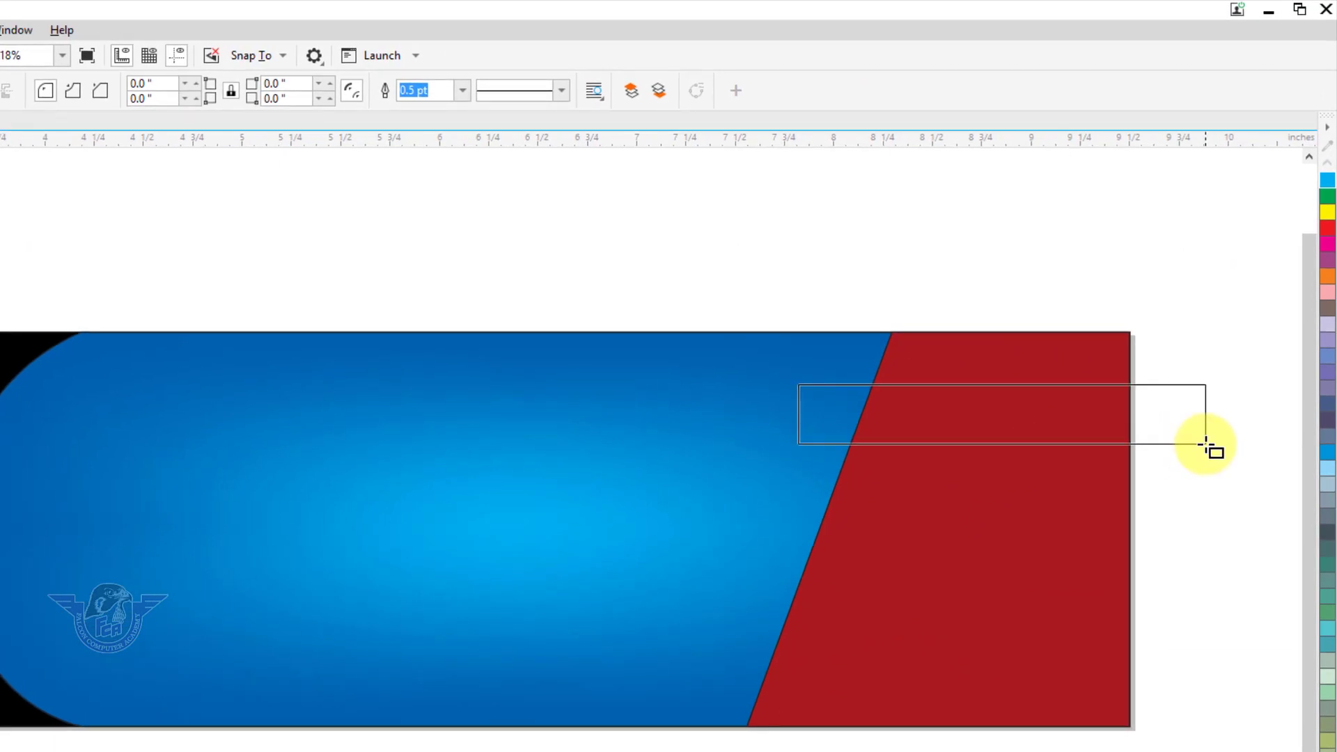
{"action": "left_click_drag", "start_coordinate": [1206, 444], "coordinate": [1219, 443]}
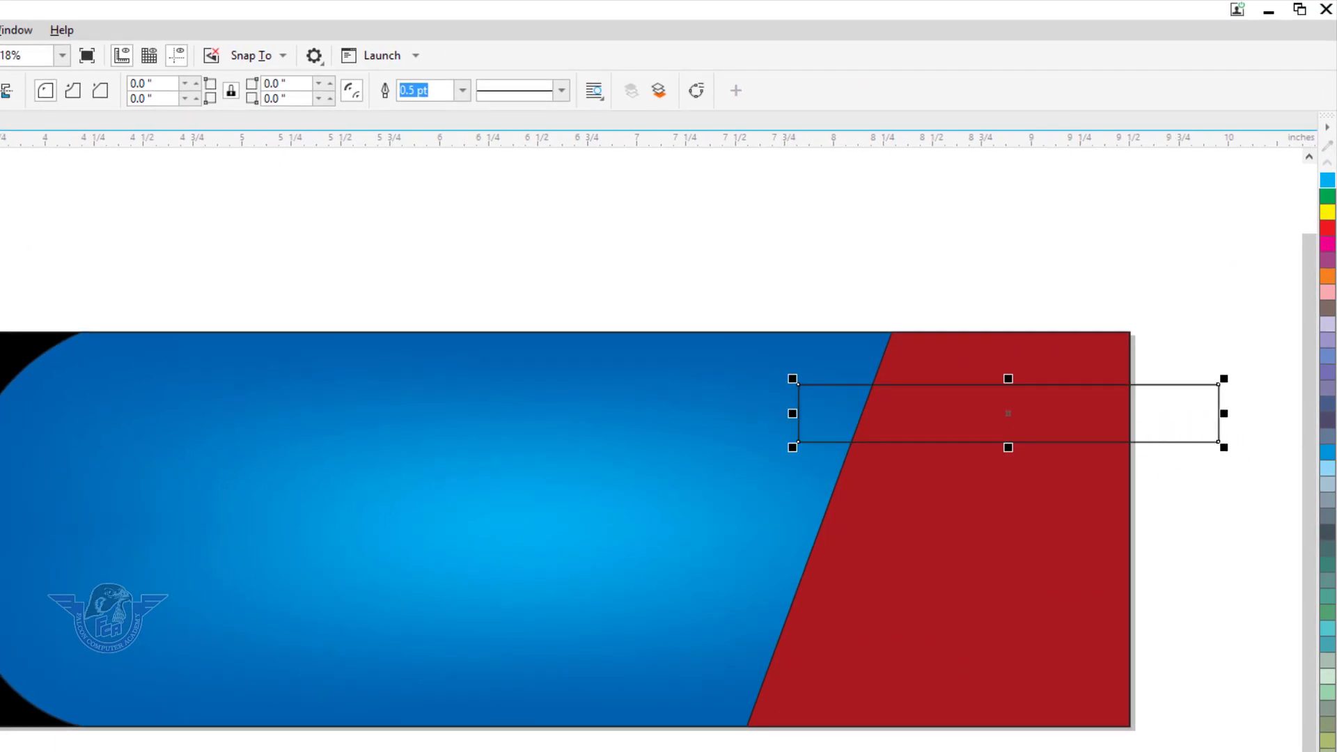
{"action": "left_click_drag", "start_coordinate": [793, 416], "coordinate": [750, 418]}
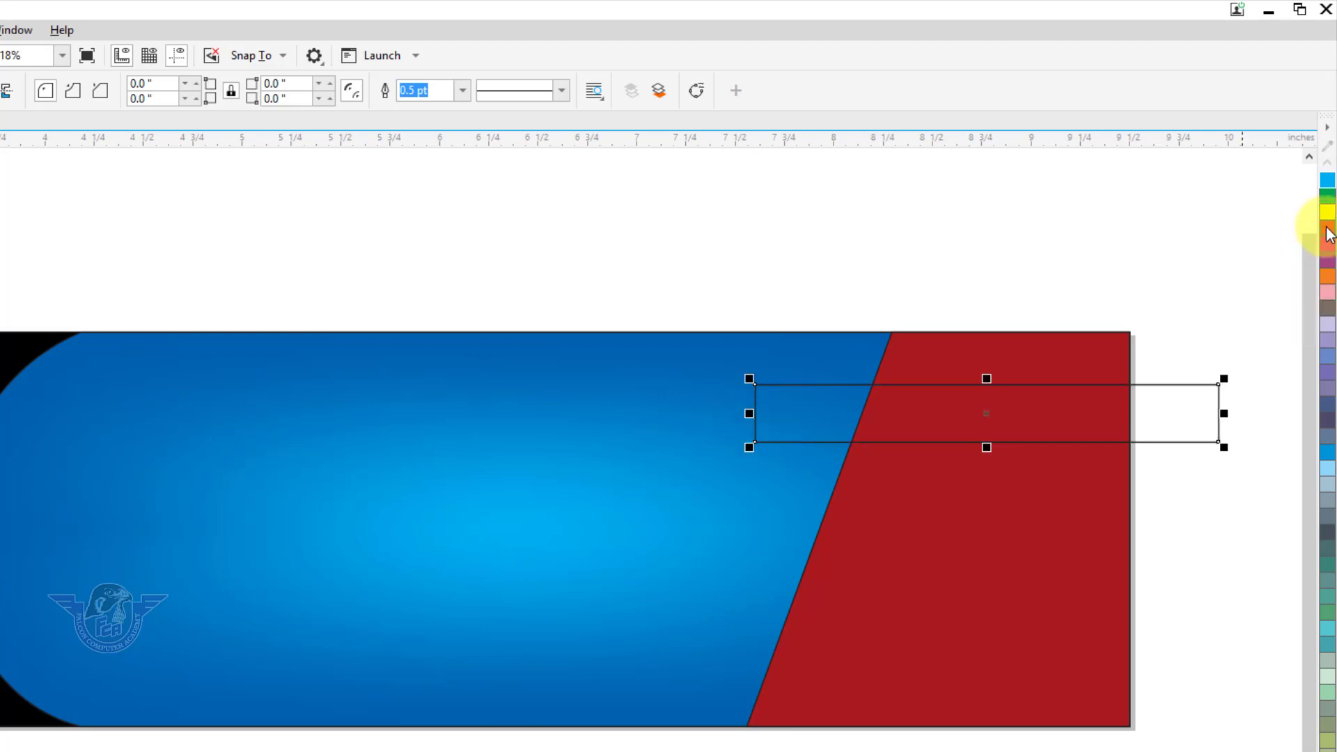
{"action": "left_click", "coordinate": [1328, 230]}
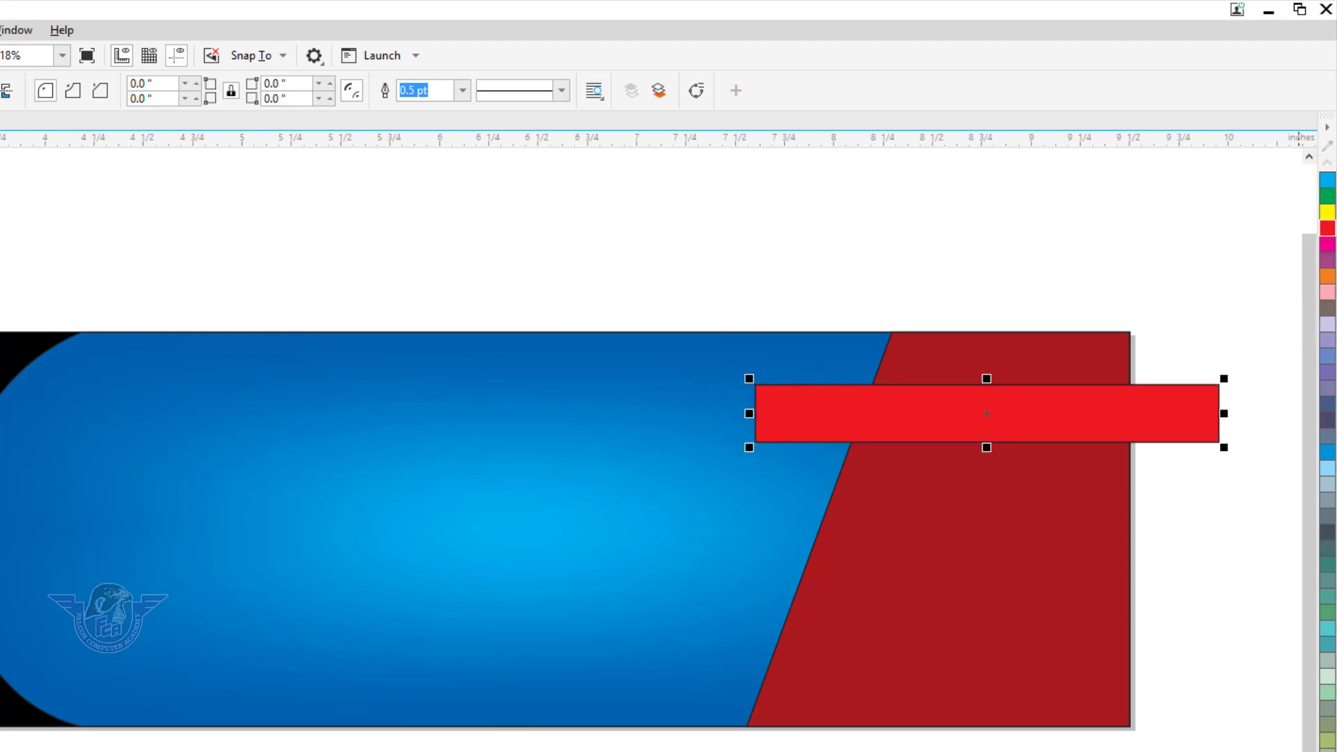
{"action": "left_click", "coordinate": [1327, 750]}
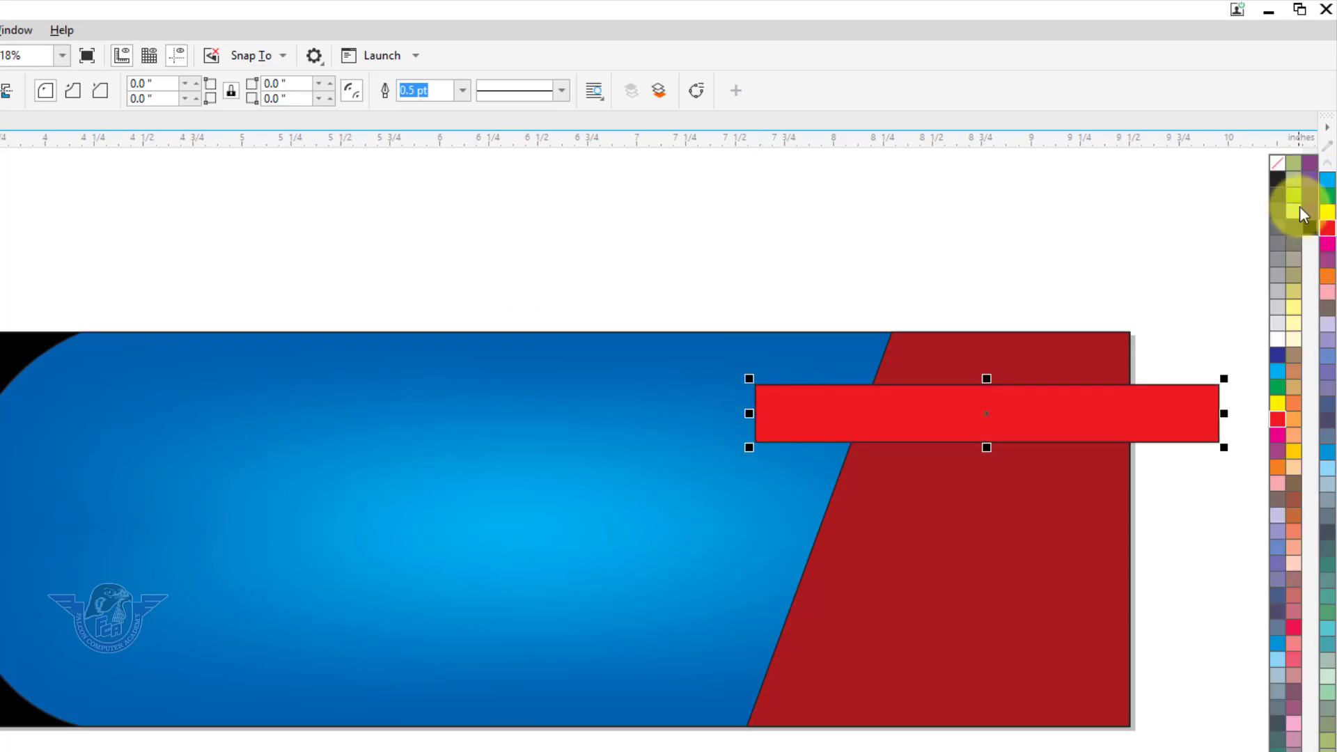
{"action": "right_click", "coordinate": [1276, 160]}
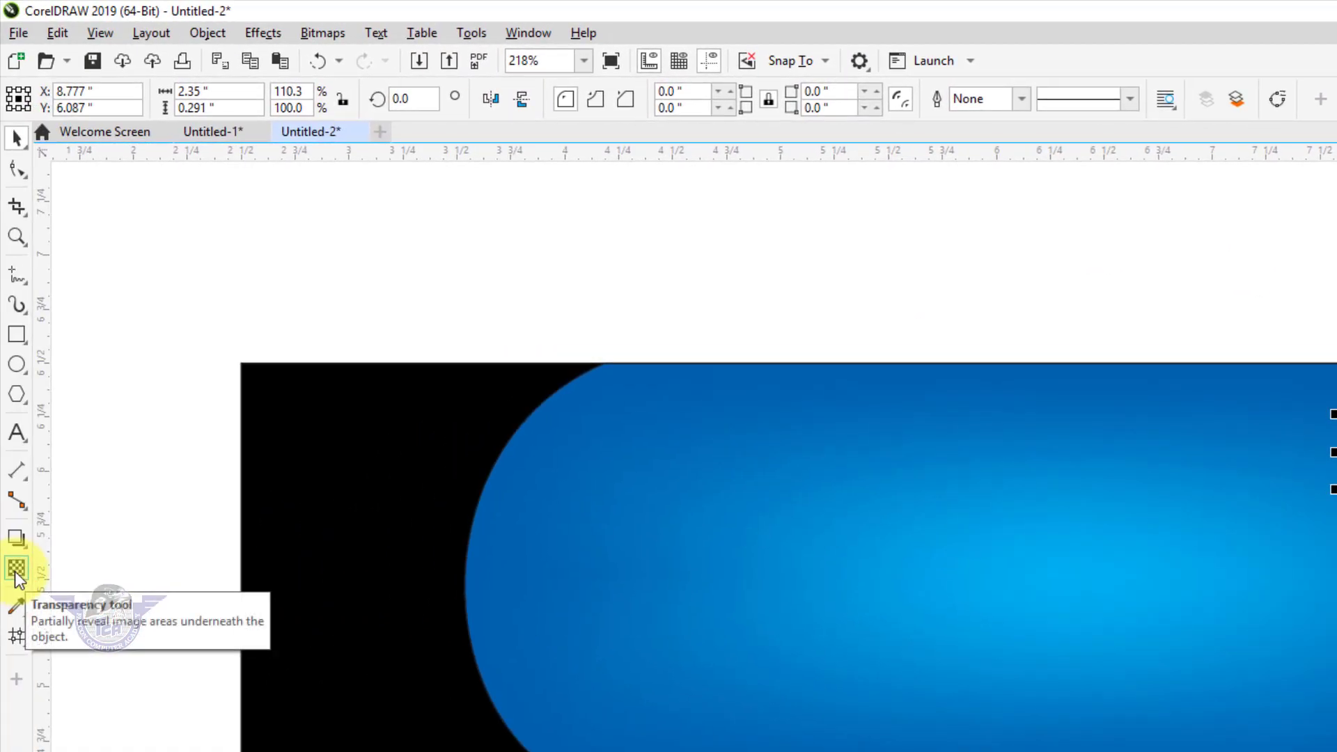
Give the red bar a linear transparency fading to the right and drop a copy below it
{"action": "left_click", "coordinate": [17, 571]}
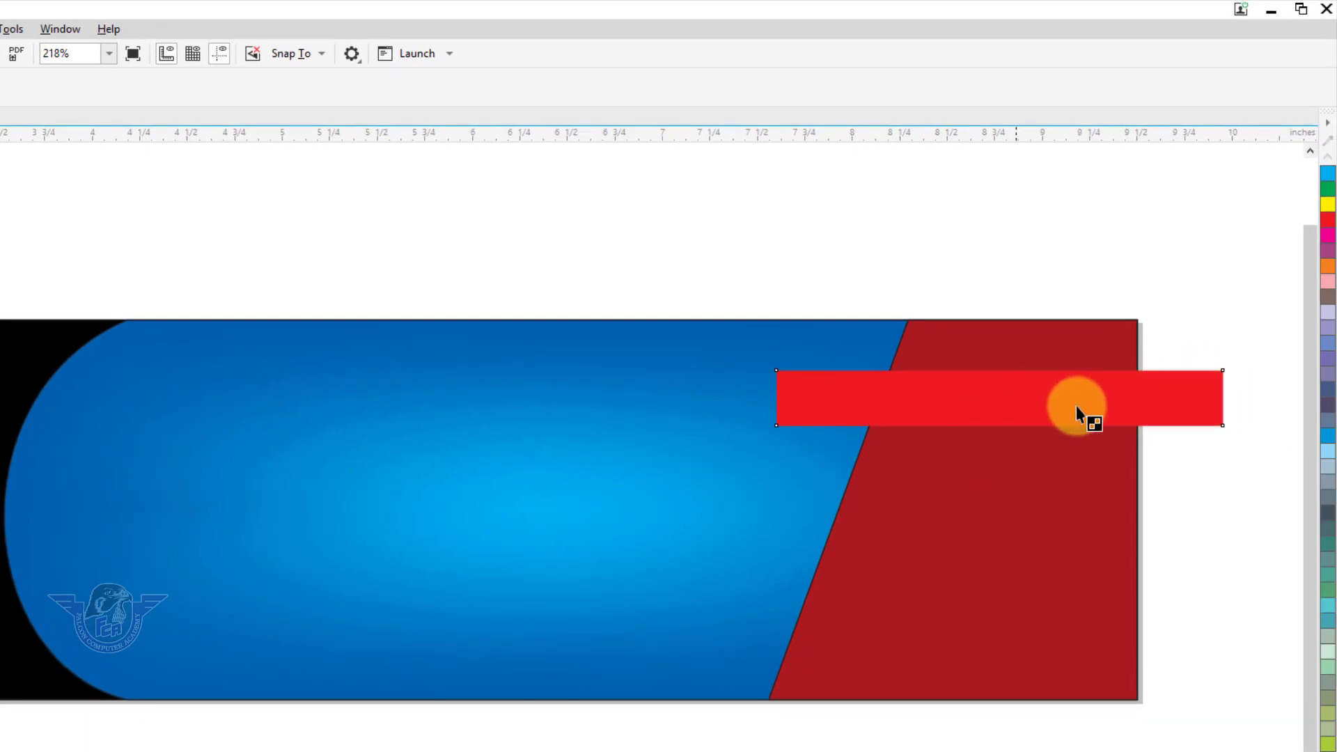
{"action": "left_click_drag", "start_coordinate": [1014, 404], "coordinate": [1196, 405]}
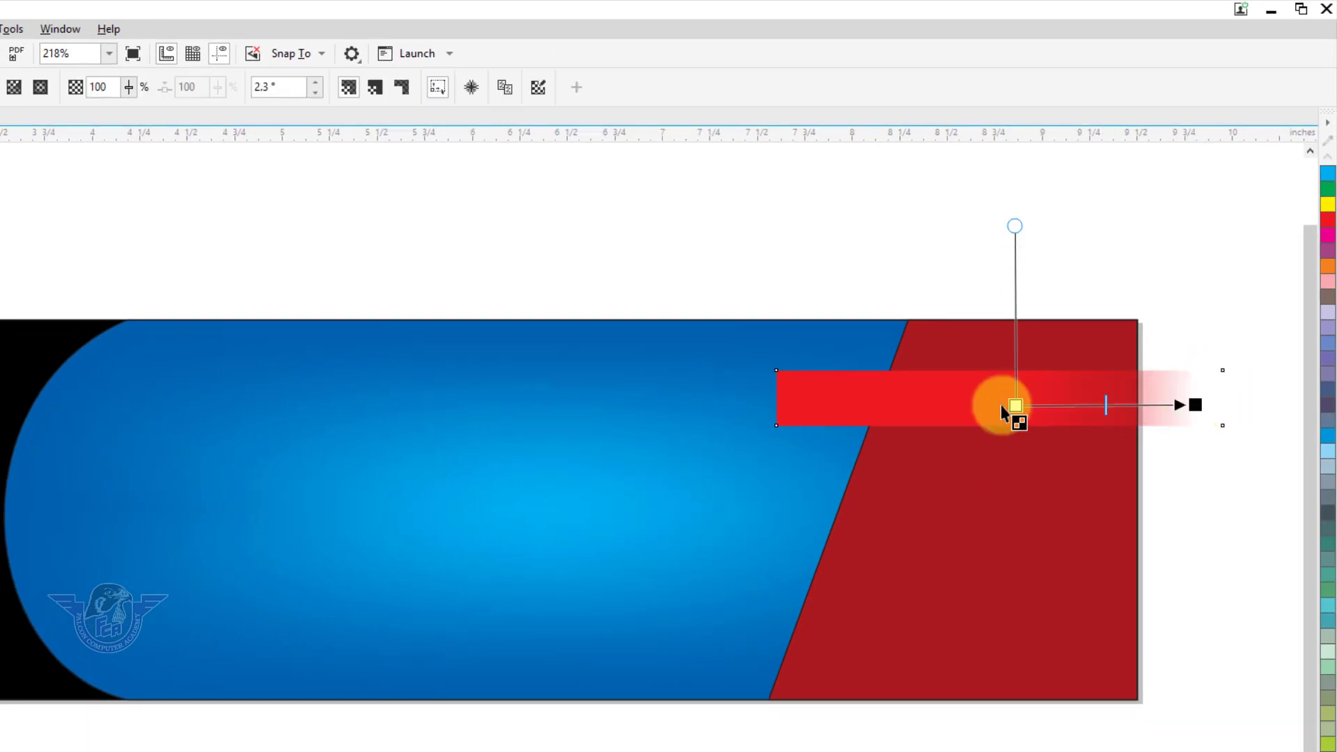
{"action": "left_click_drag", "start_coordinate": [1014, 406], "coordinate": [935, 404]}
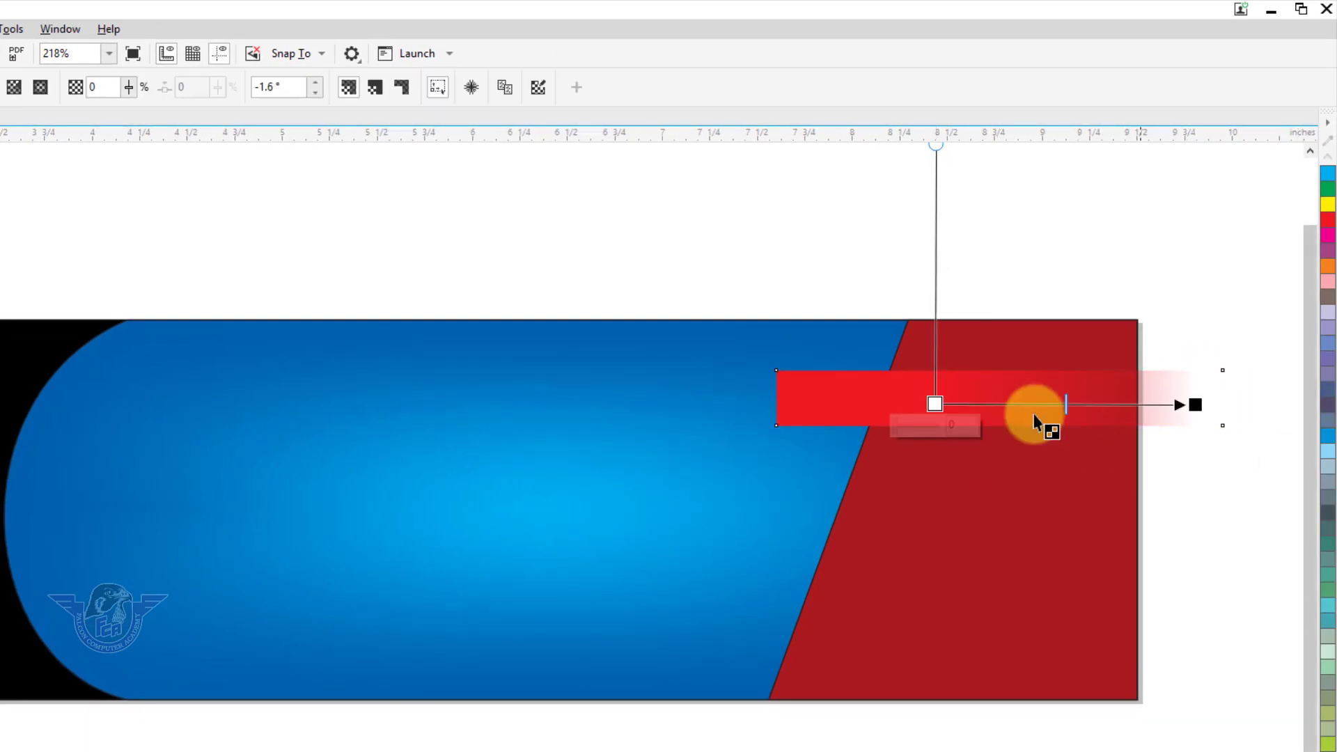
{"action": "key", "text": "space"}
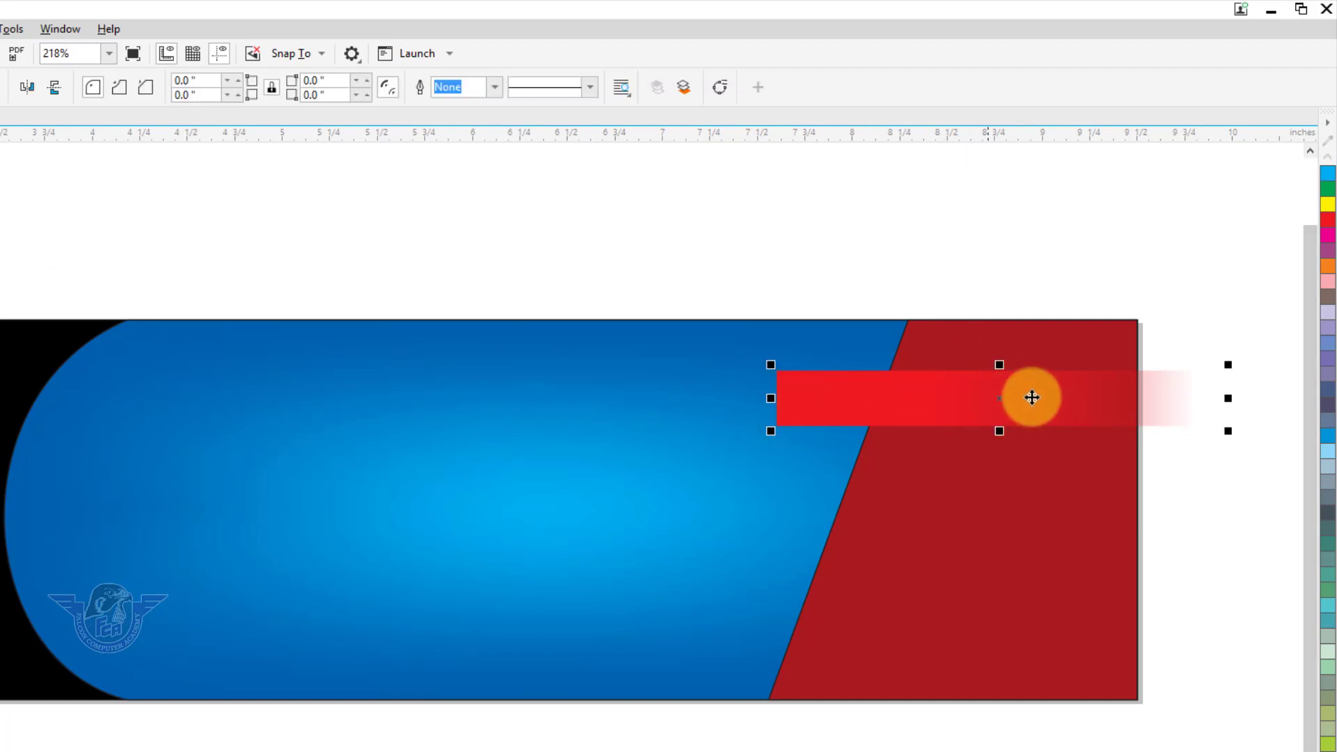
{"action": "left_click_drag", "start_coordinate": [999, 405], "coordinate": [1006, 480]}
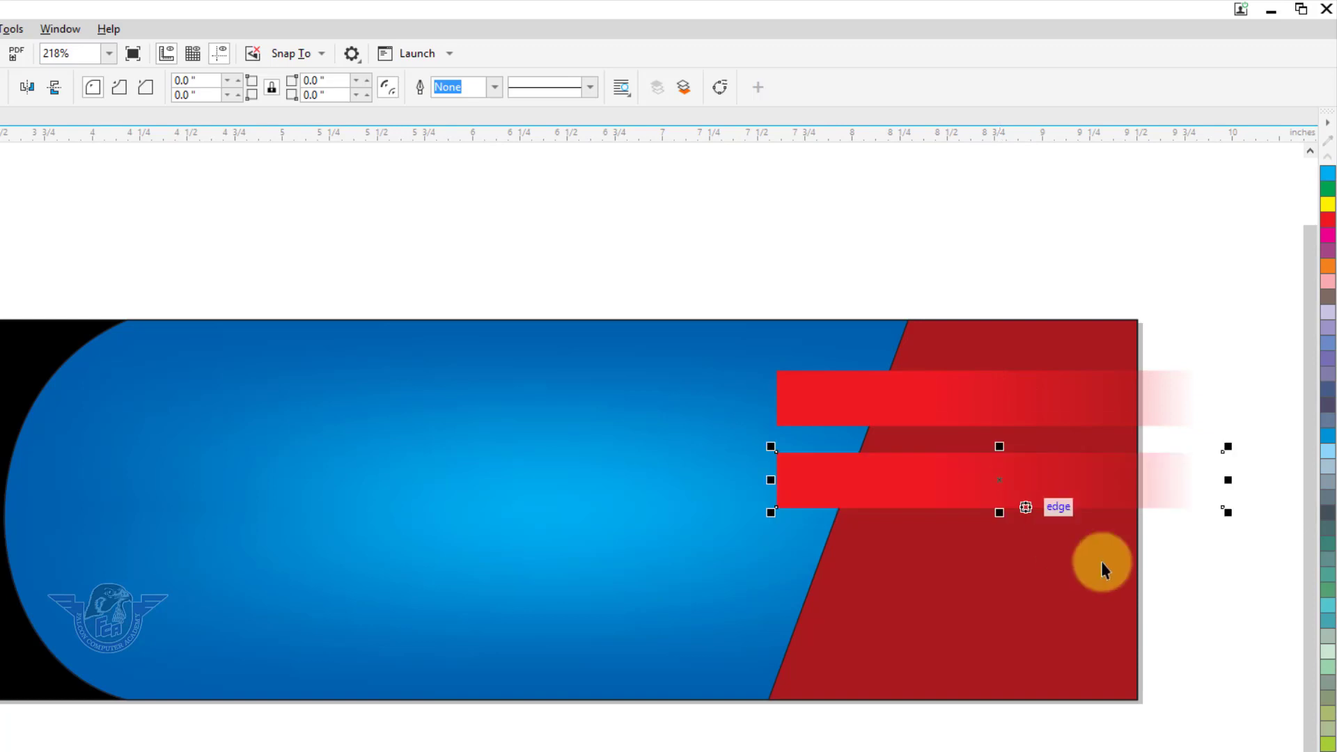
Repeat the copy for more bars, mirror alternate bars horizontally, and stretch the bottom bar left
{"action": "key", "text": "ctrl+r"}
{"action": "key", "text": "ctrl+r"}
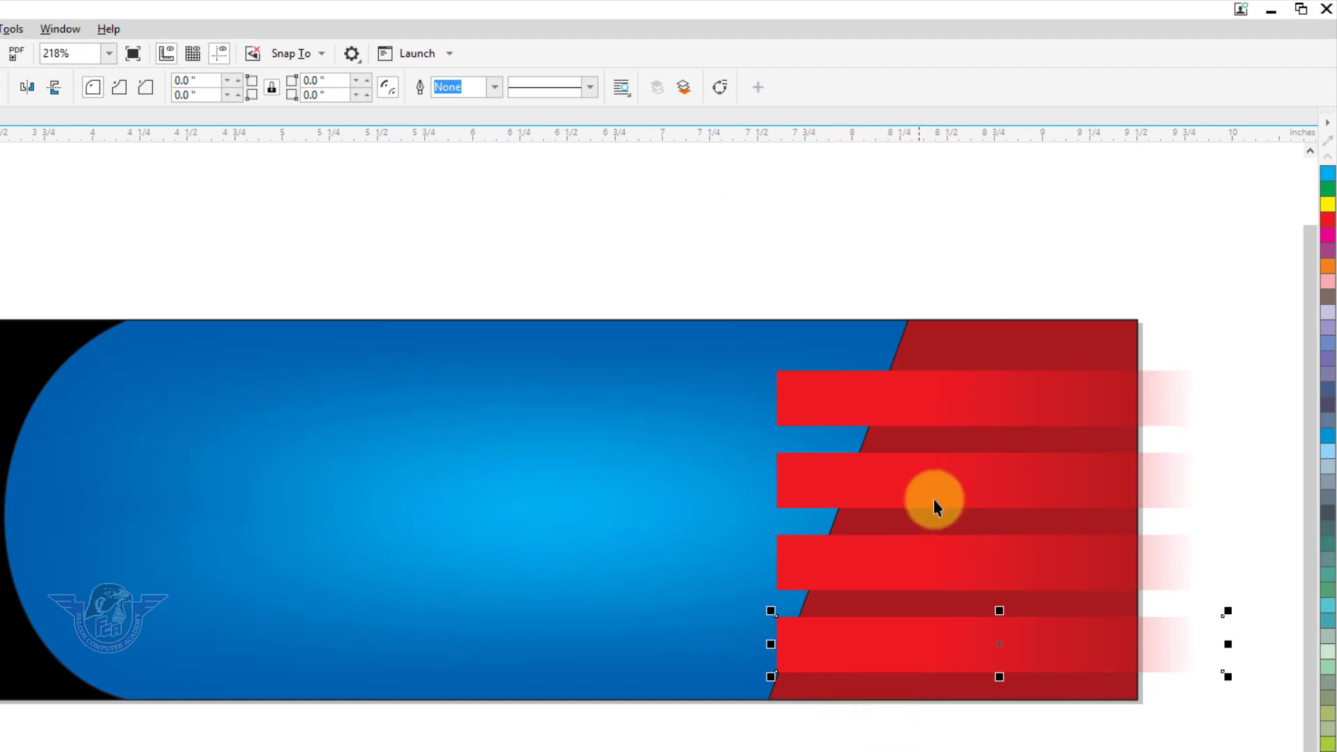
{"action": "left_click", "coordinate": [845, 462]}
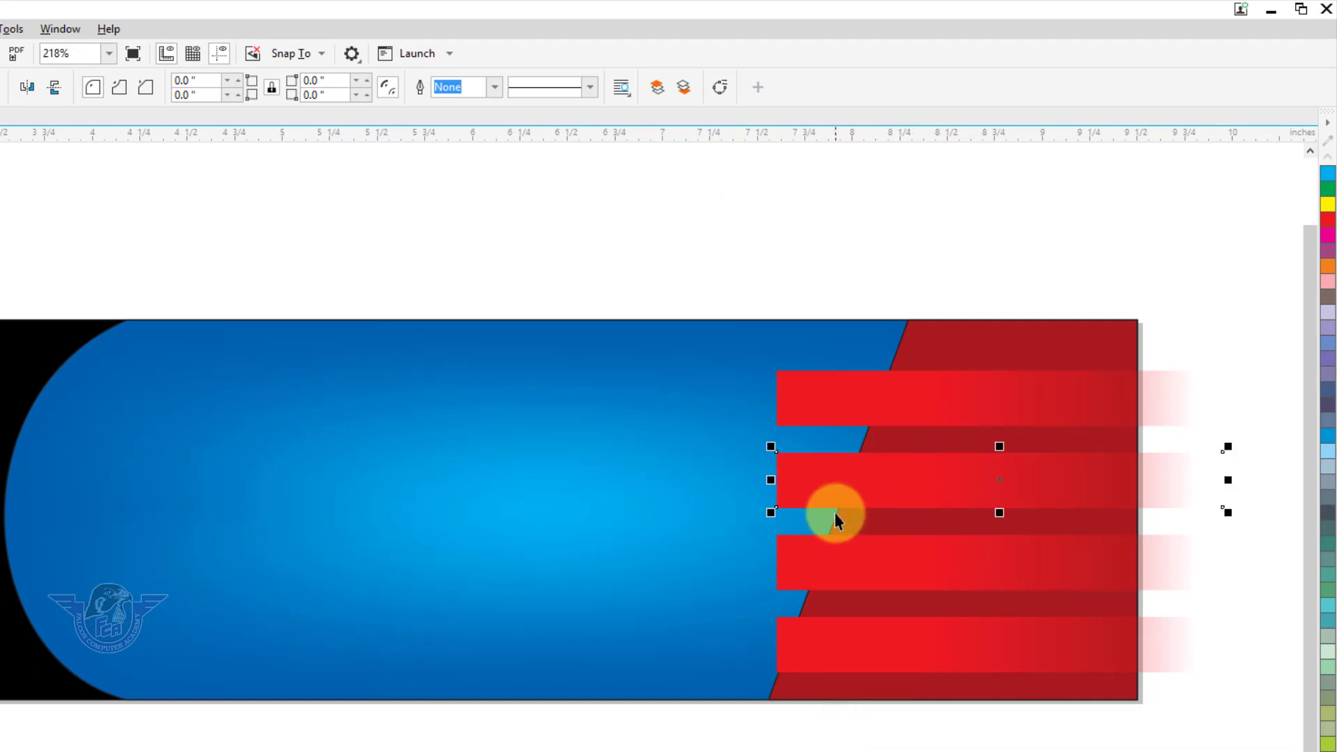
{"action": "left_click", "coordinate": [49, 85]}
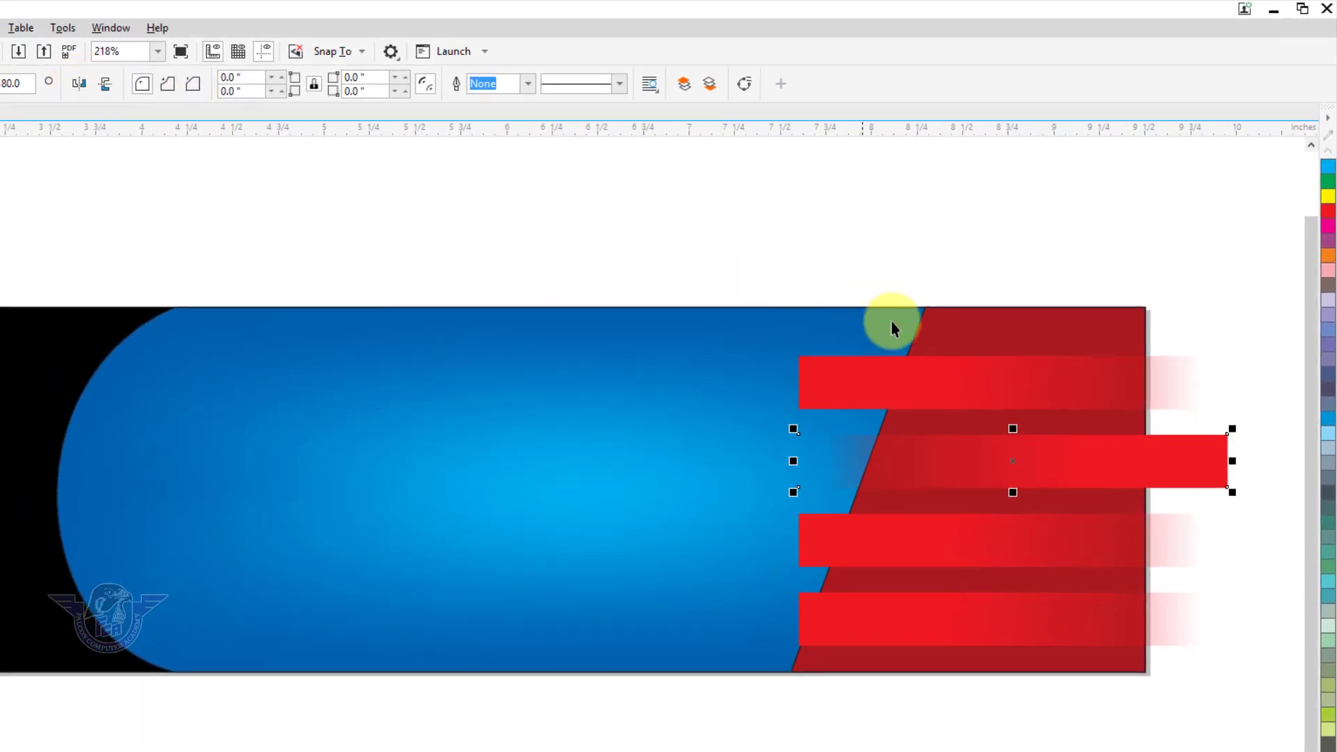
{"action": "left_click", "coordinate": [1021, 546]}
{"action": "left_click", "coordinate": [1004, 620]}
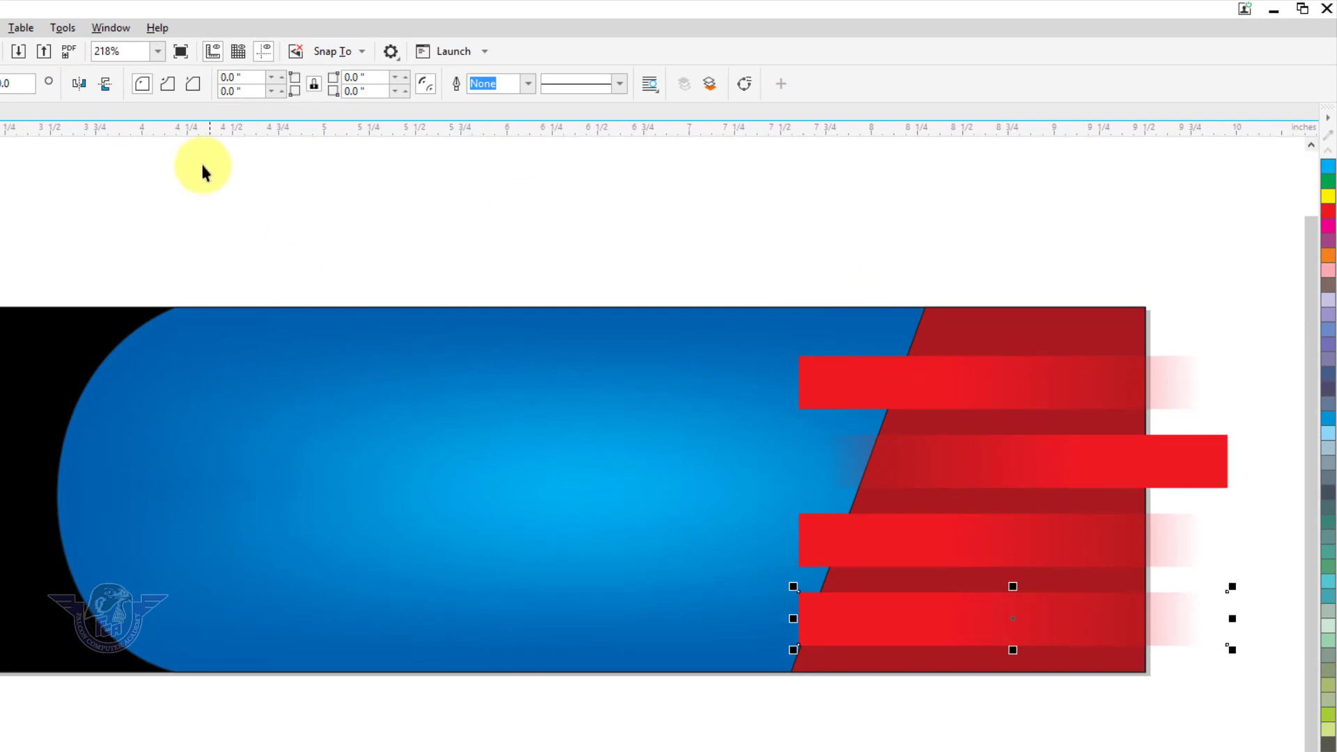
{"action": "left_click", "coordinate": [80, 85]}
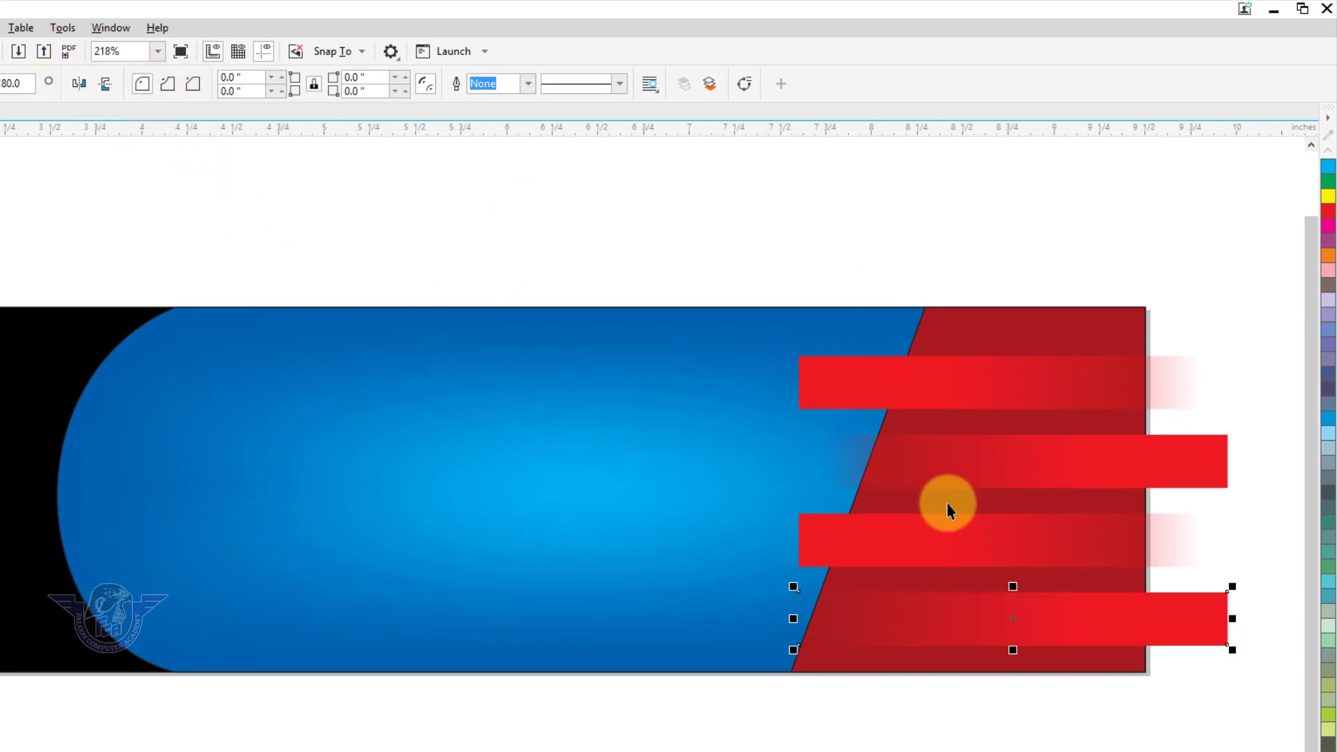
{"action": "left_click_drag", "start_coordinate": [793, 619], "coordinate": [762, 619]}
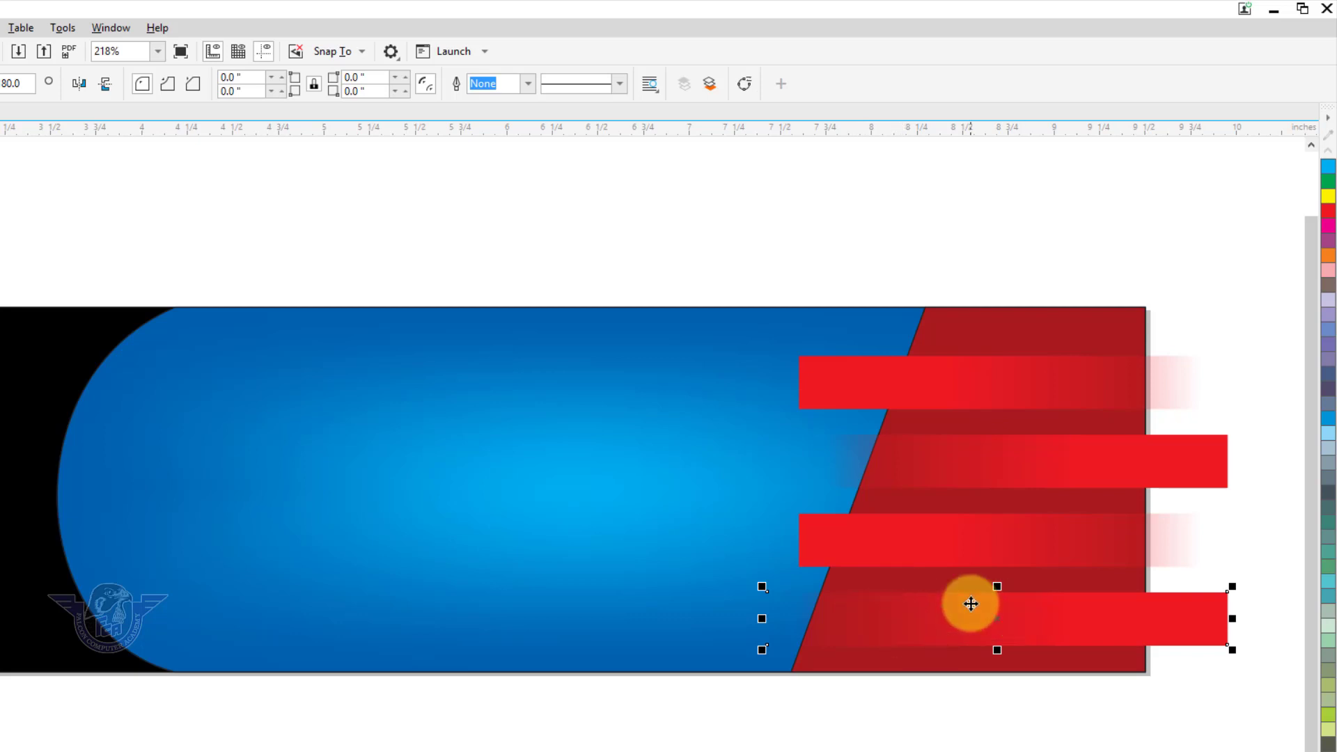
Select all four red bars and group them
{"action": "left_click", "coordinate": [832, 553], "text": "shift"}
{"action": "left_click", "coordinate": [1005, 461], "text": "shift"}
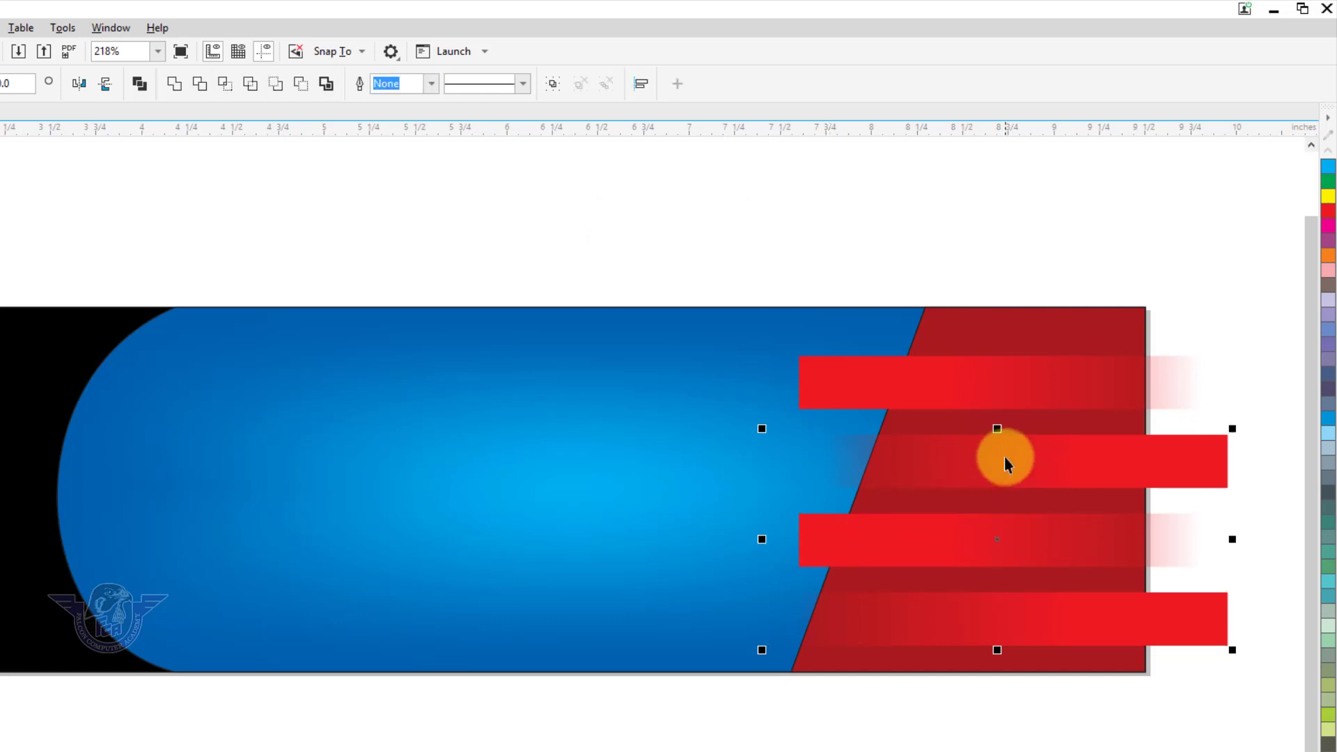
{"action": "left_click", "coordinate": [944, 376], "text": "shift"}
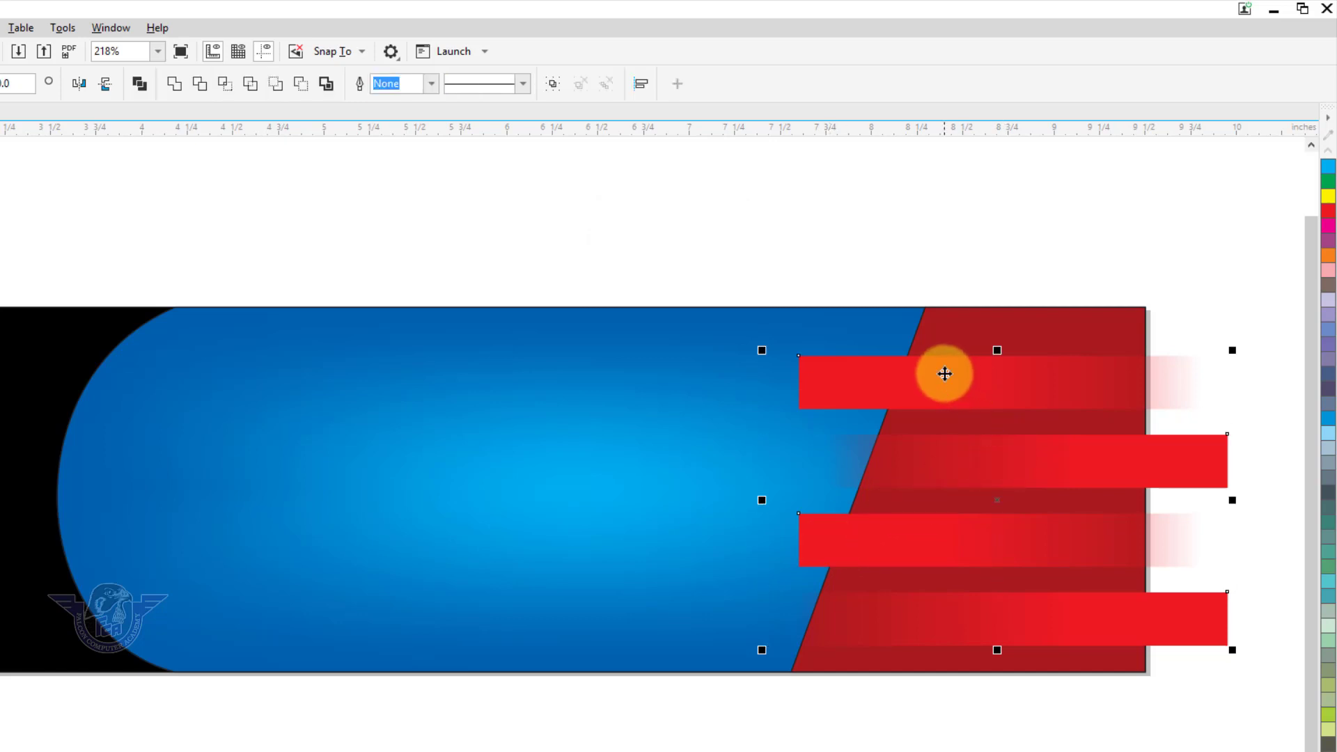
{"action": "key", "text": "ctrl+g"}
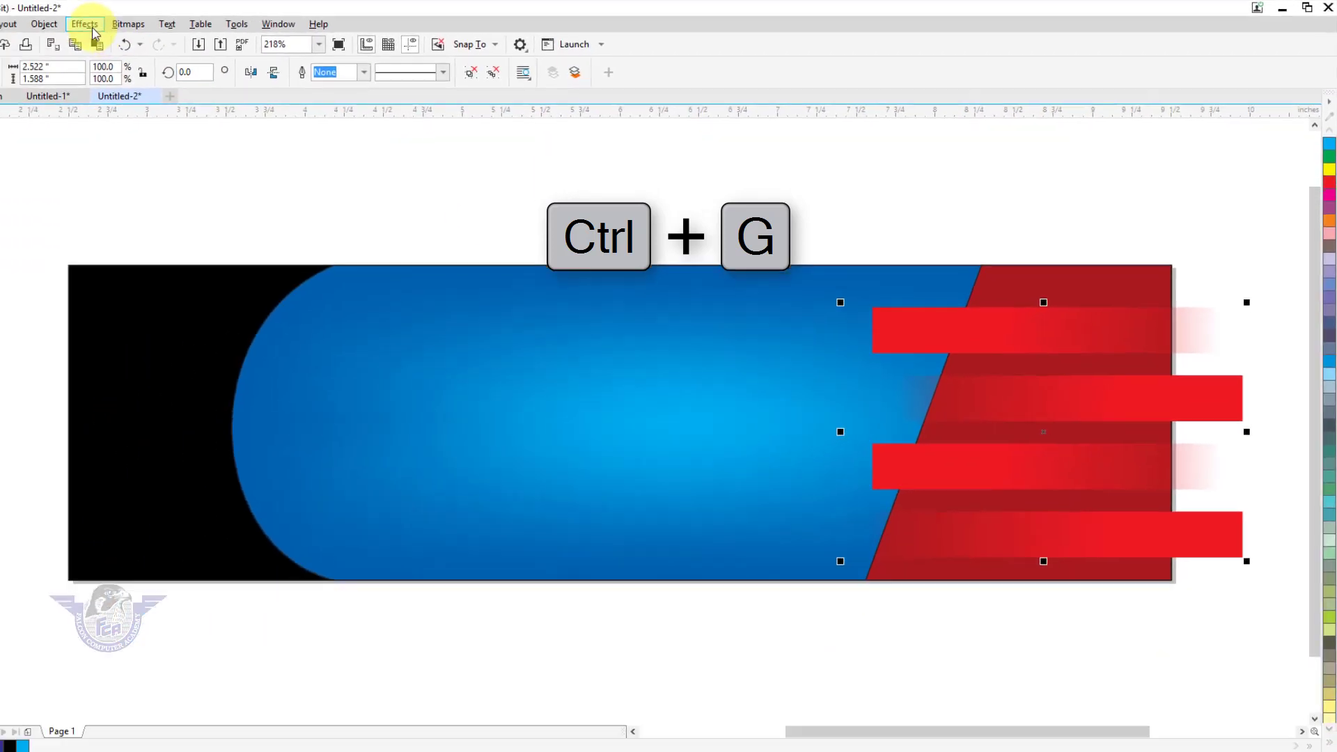
{"action": "left_click", "coordinate": [90, 27]}
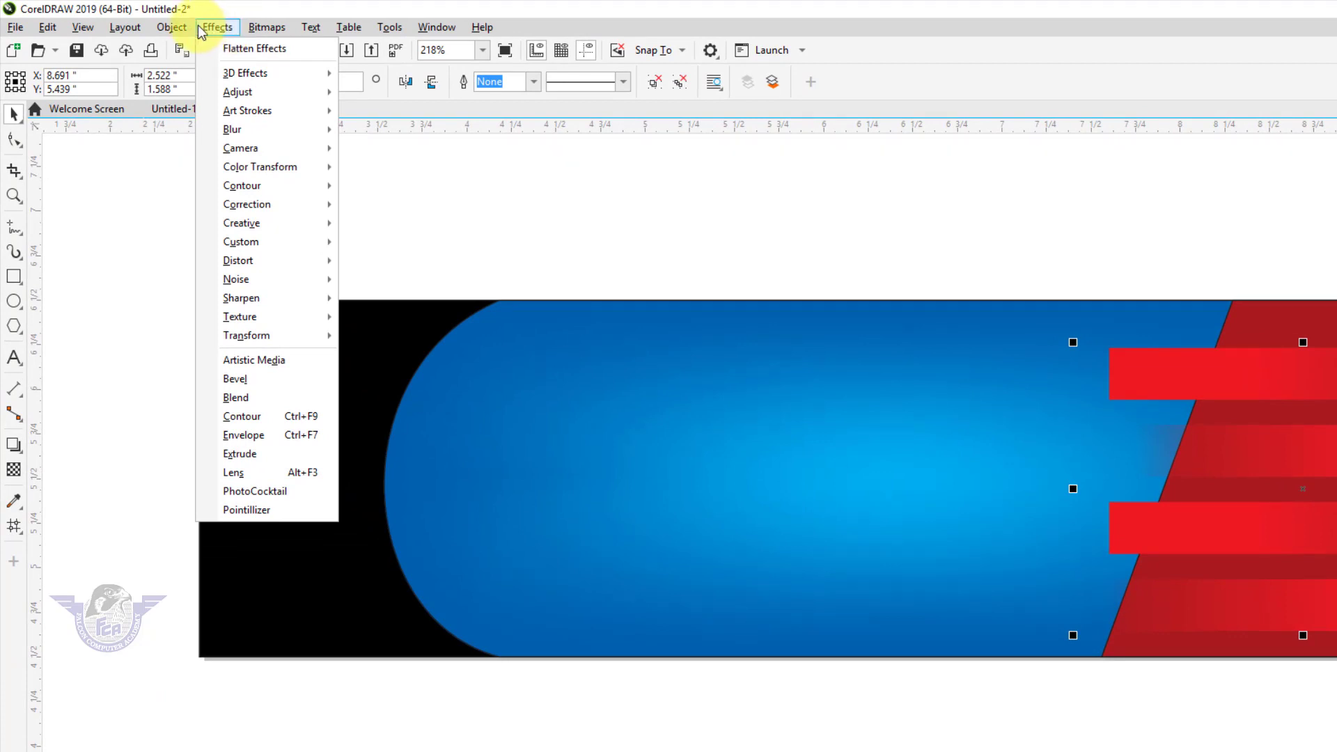
Place the four red bars inside the slanted red panel as a PowerClip
{"action": "mouse_move", "coordinate": [180, 34]}
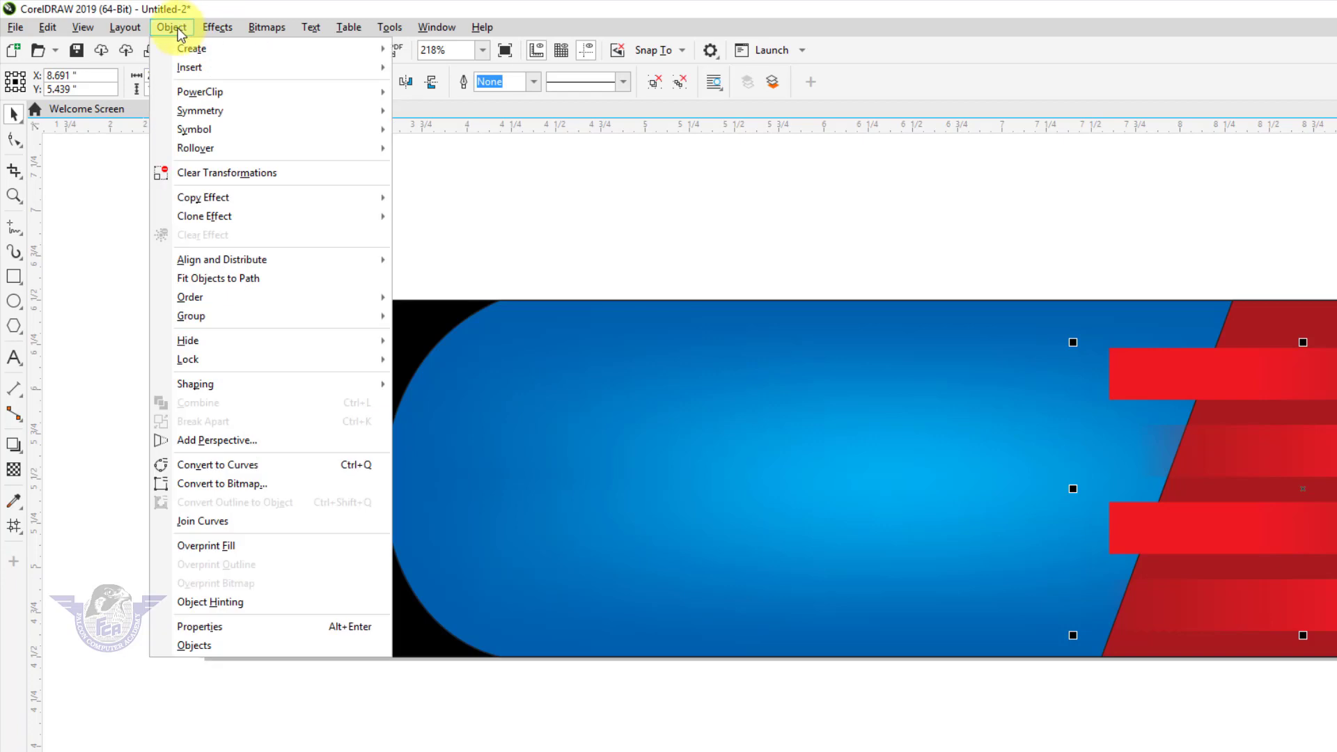
{"action": "mouse_move", "coordinate": [206, 91]}
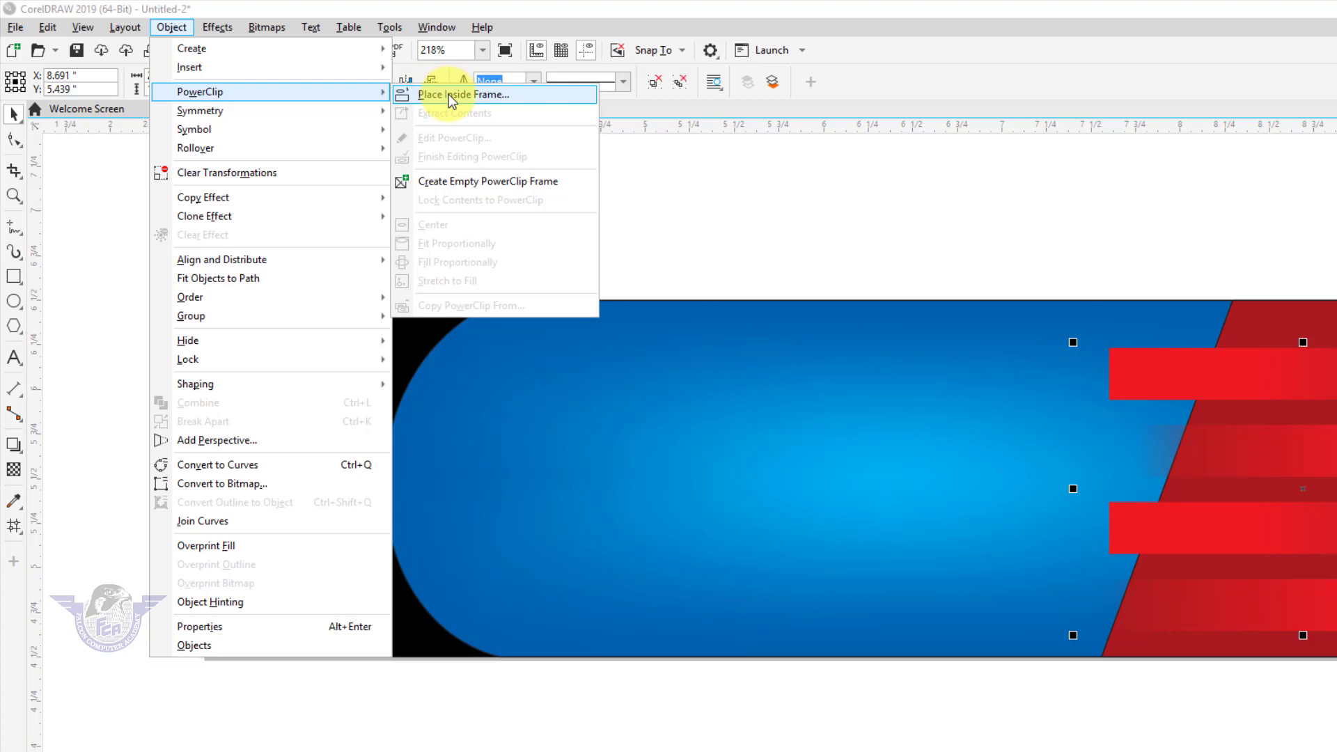
{"action": "left_click", "coordinate": [452, 96]}
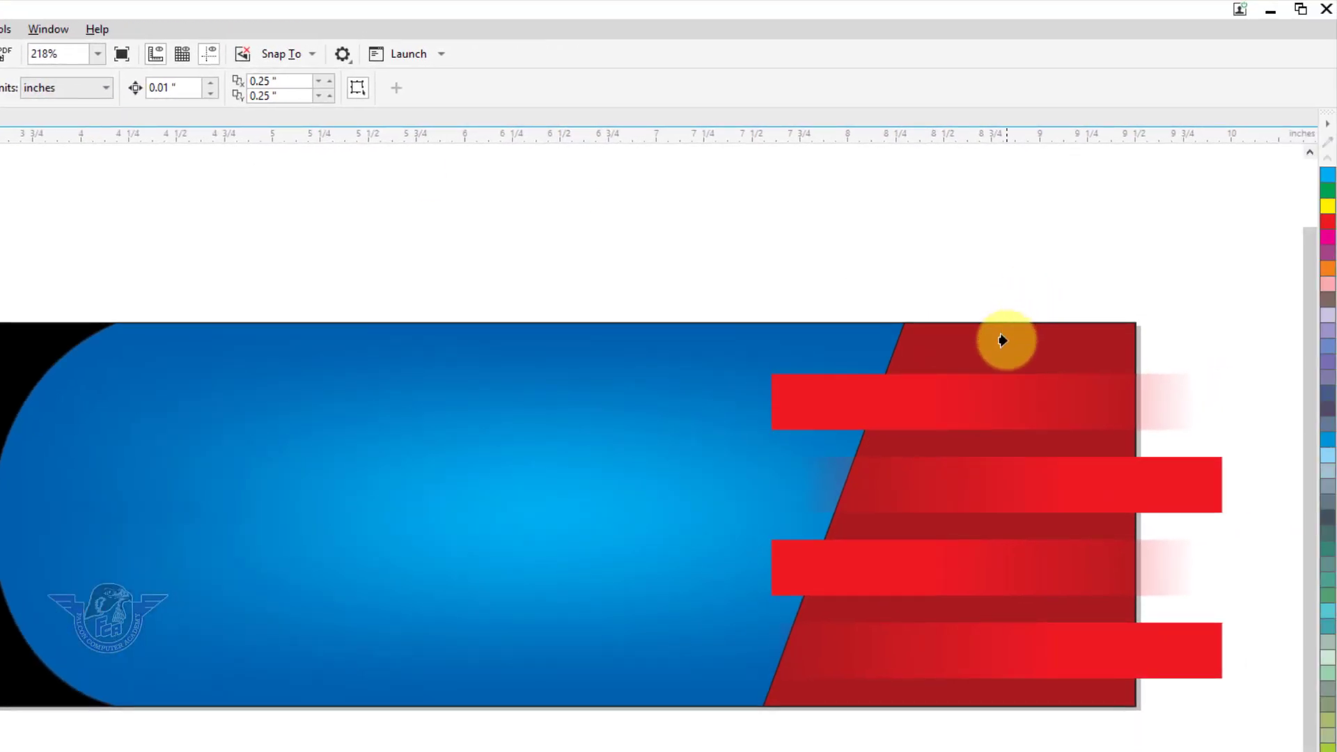
{"action": "left_click", "coordinate": [1003, 341]}
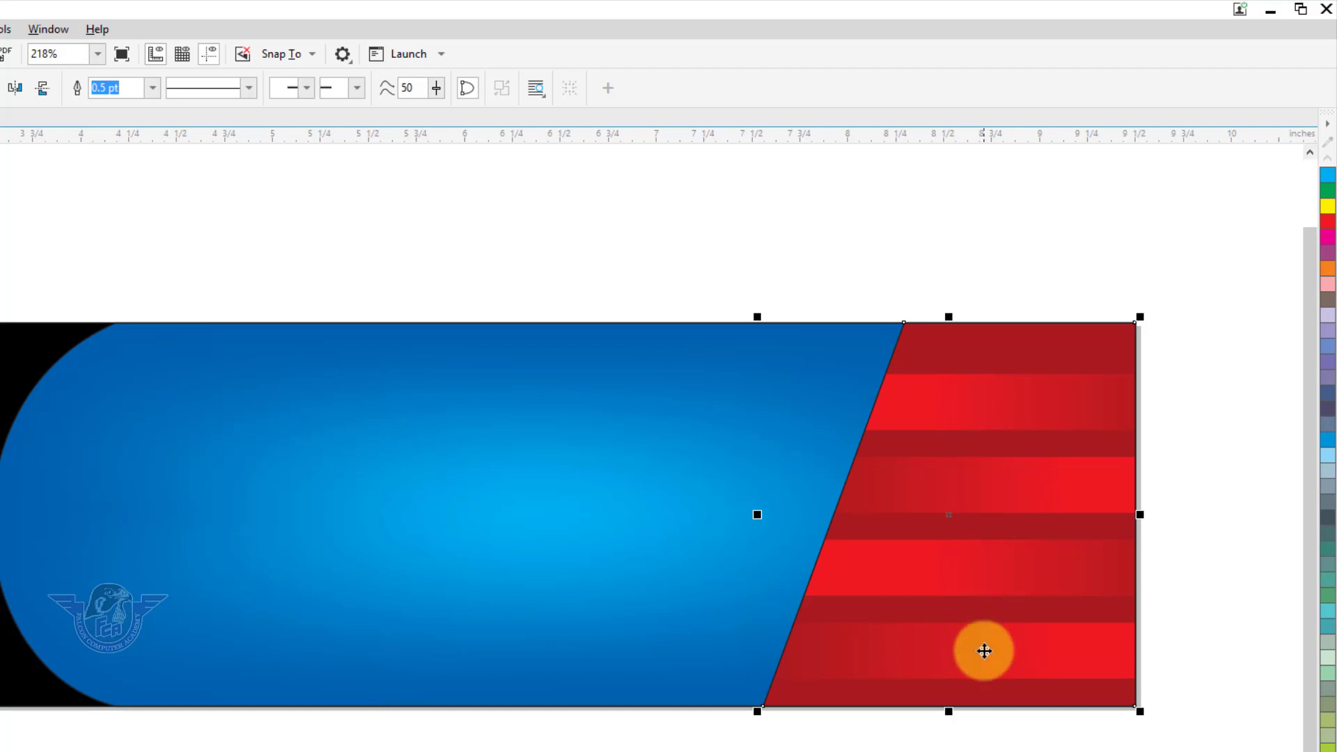
Edit the panel's PowerClip contents and ungroup the bars into four separate objects
{"action": "right_click", "coordinate": [981, 387]}
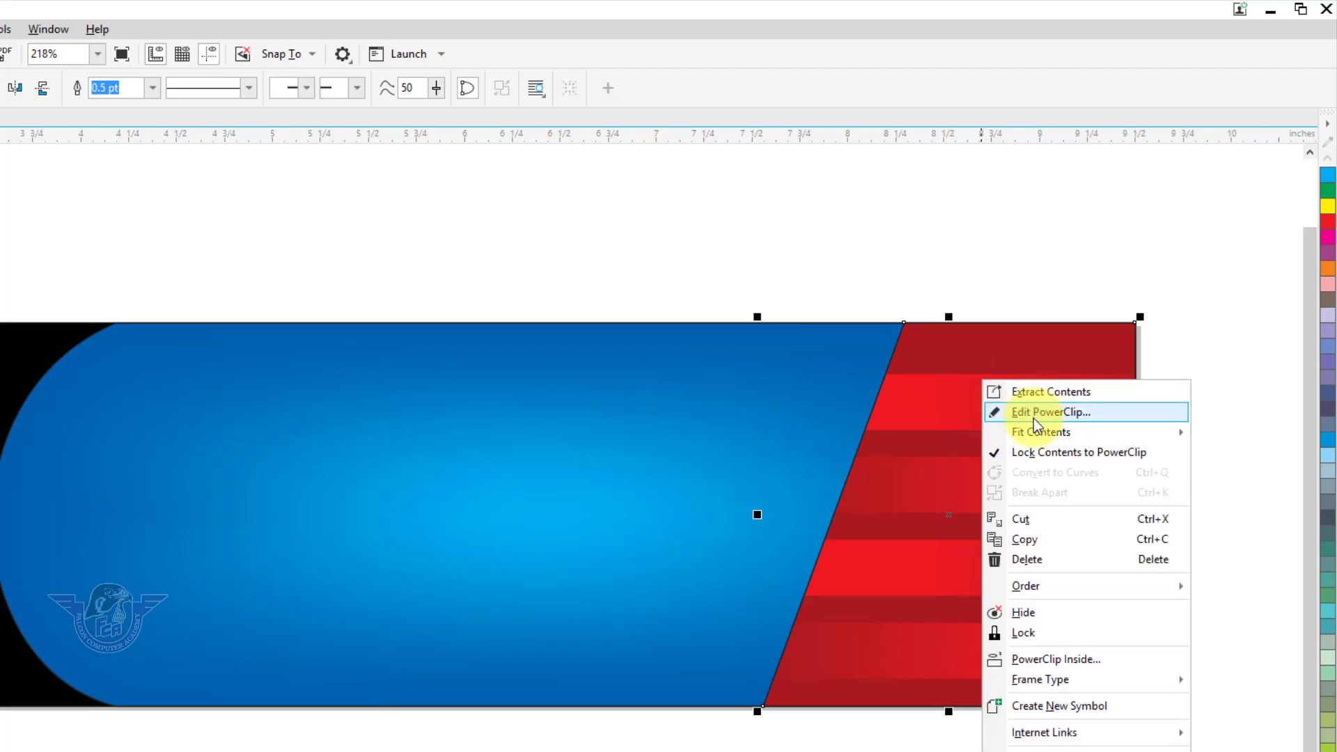
{"action": "left_click", "coordinate": [1034, 418]}
{"action": "left_click", "coordinate": [996, 413]}
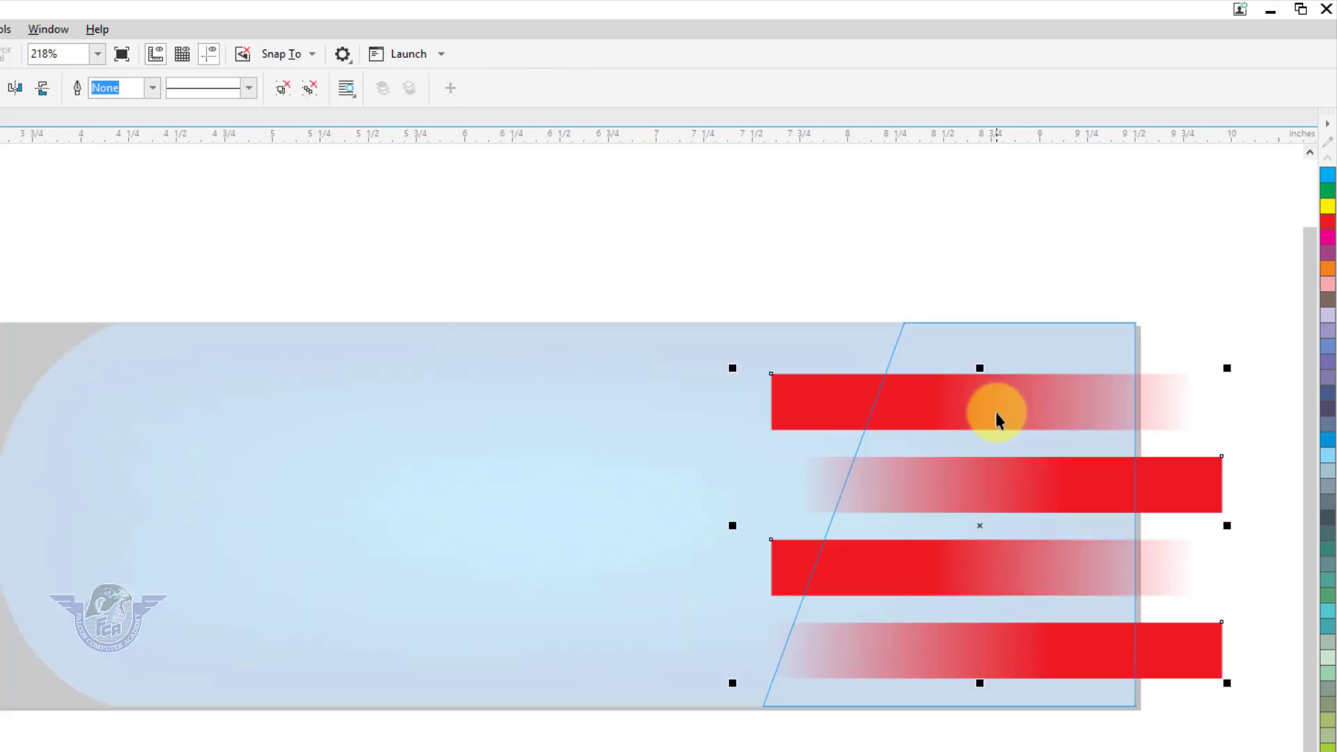
{"action": "right_click", "coordinate": [996, 413]}
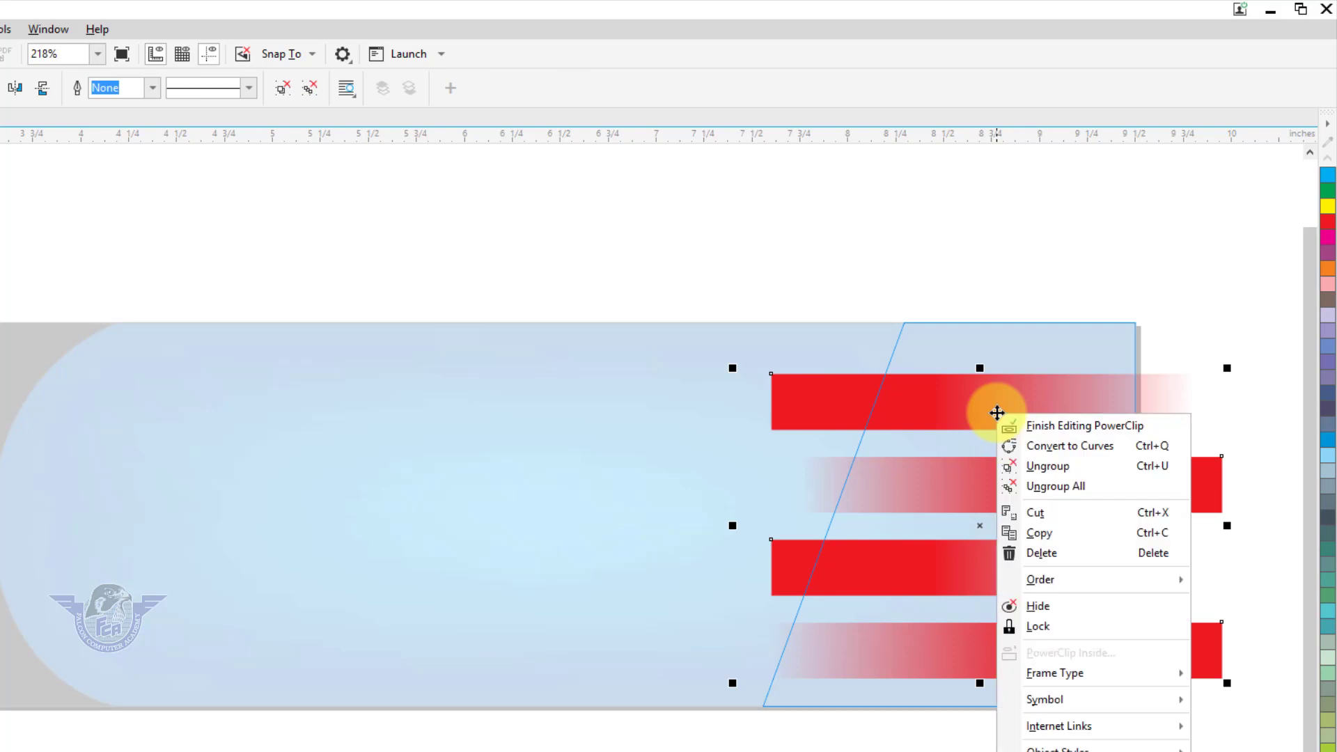
{"action": "left_click", "coordinate": [1060, 467]}
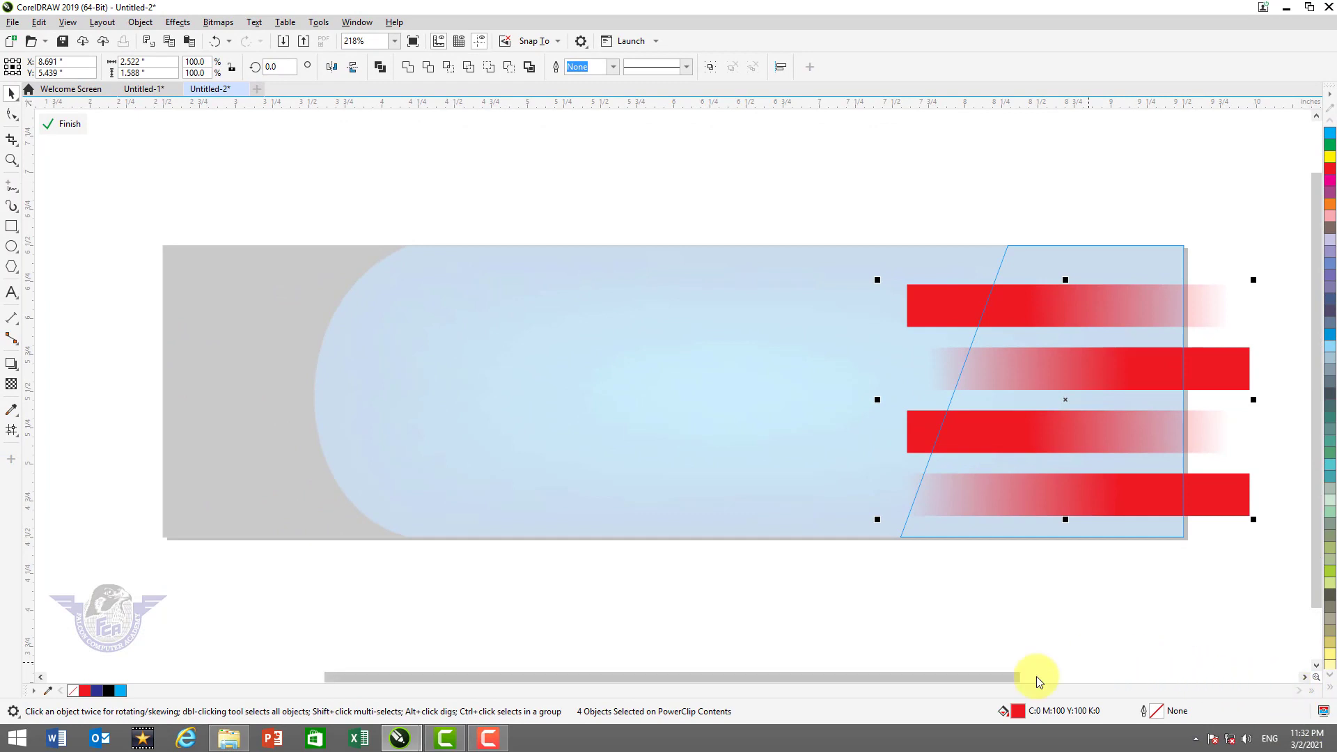
{"action": "left_click_drag", "start_coordinate": [1015, 677], "coordinate": [1170, 679]}
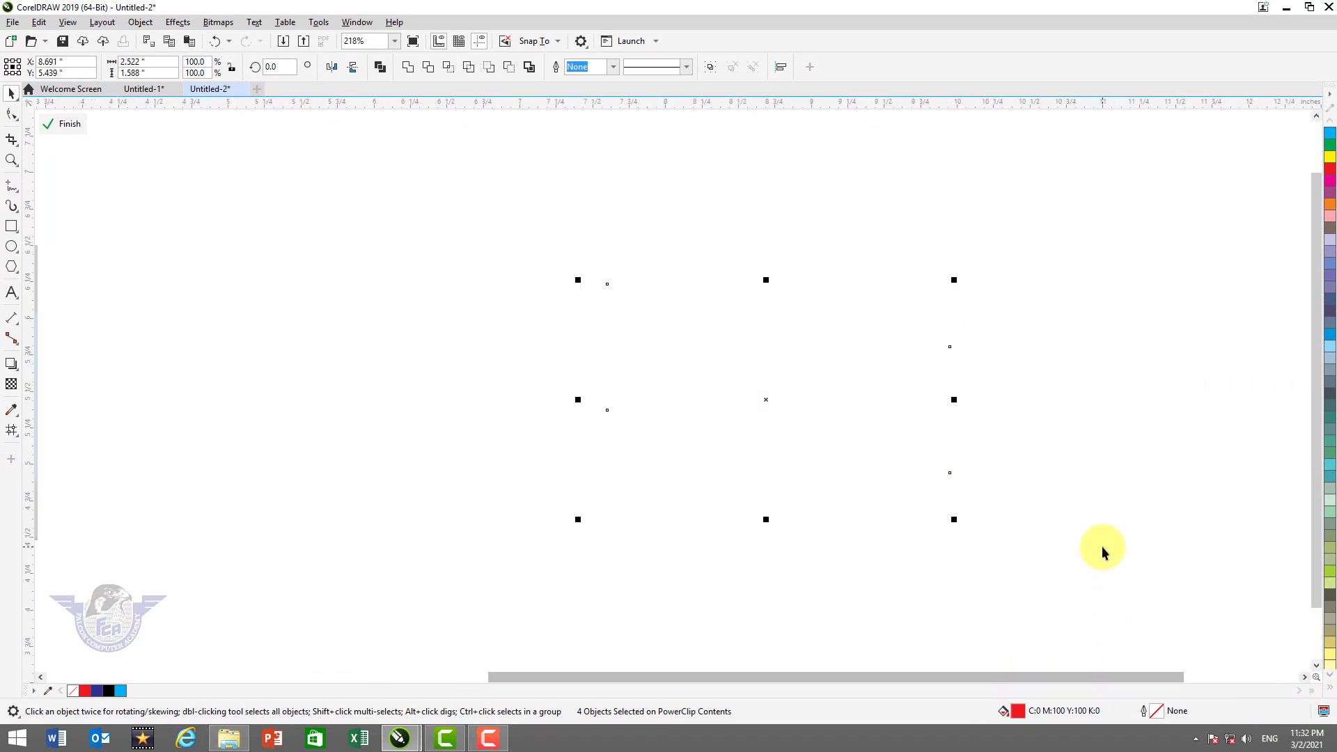
{"action": "left_click_drag", "start_coordinate": [943, 678], "coordinate": [837, 680]}
{"action": "key", "text": "F3"}
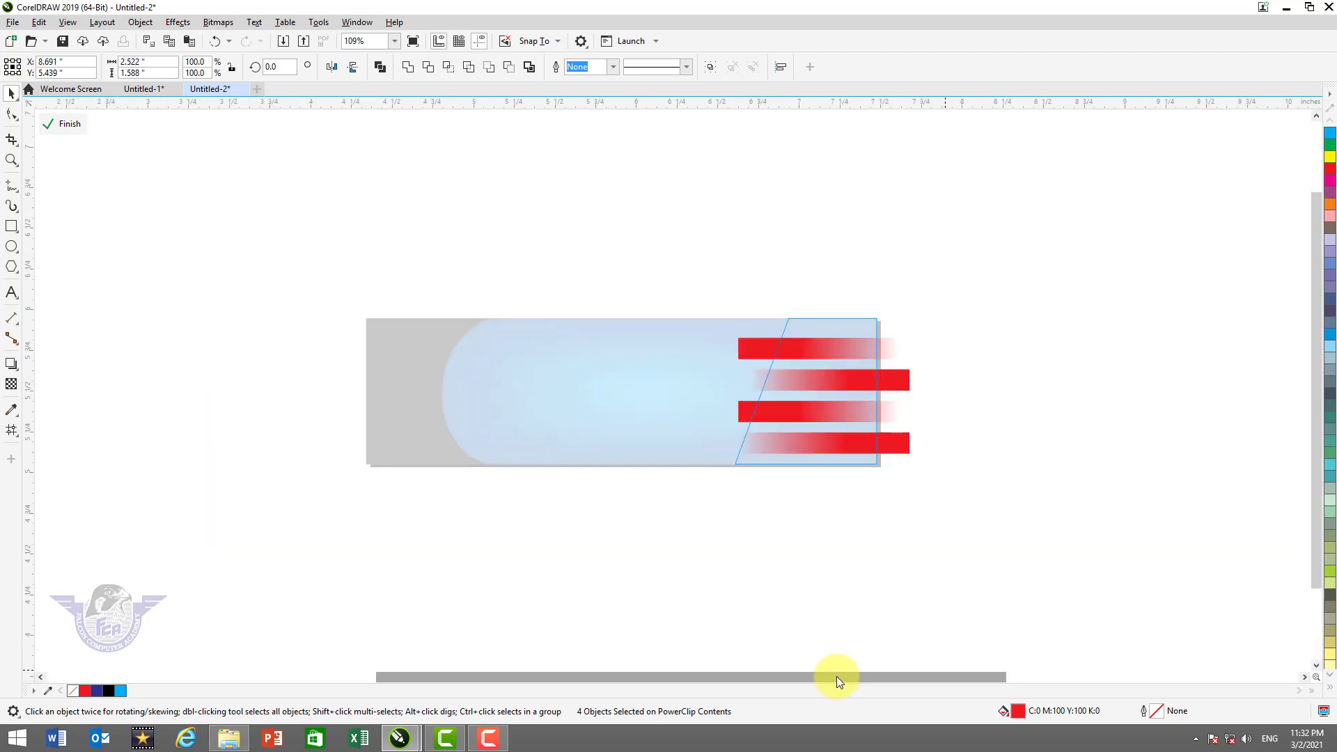
{"action": "key", "text": "F4"}
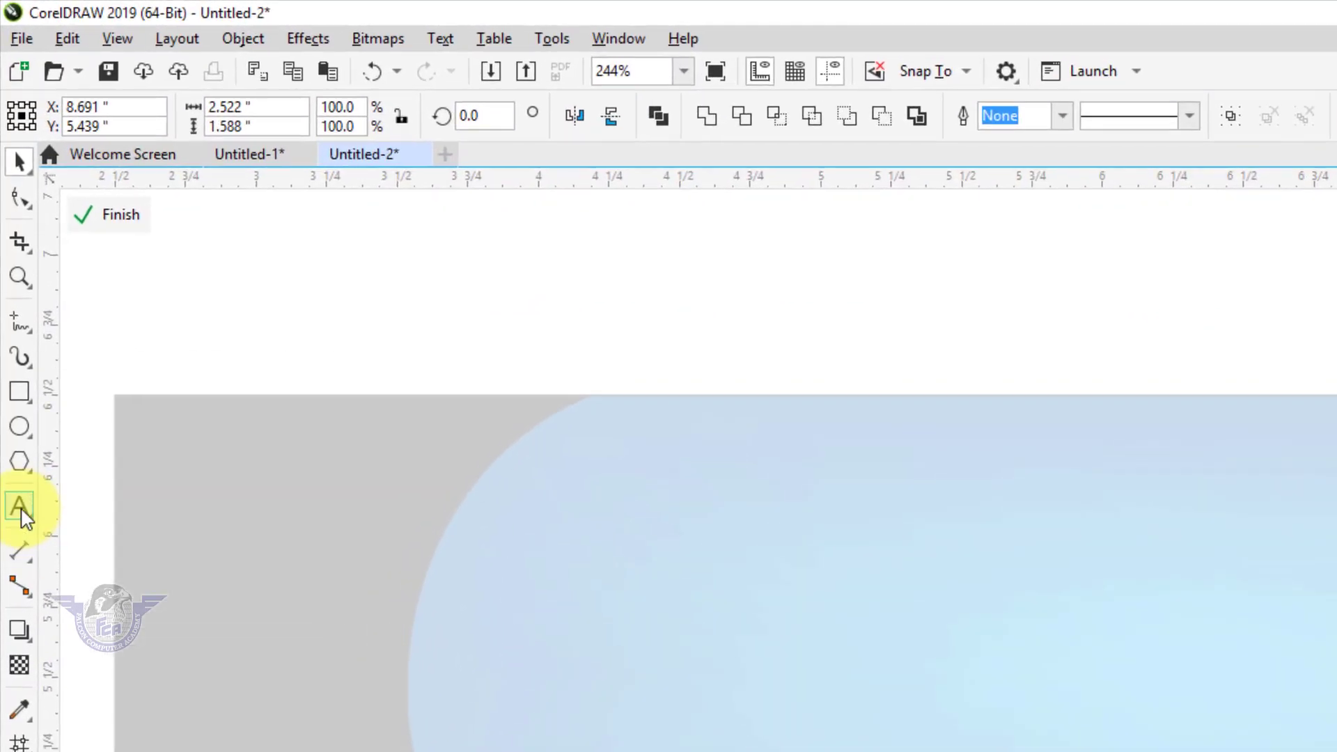
Type a four-line text block: Stationary, Photo Copy, Photo Studio, College & School Books
{"action": "left_click", "coordinate": [21, 511]}
{"action": "left_click", "coordinate": [805, 394]}
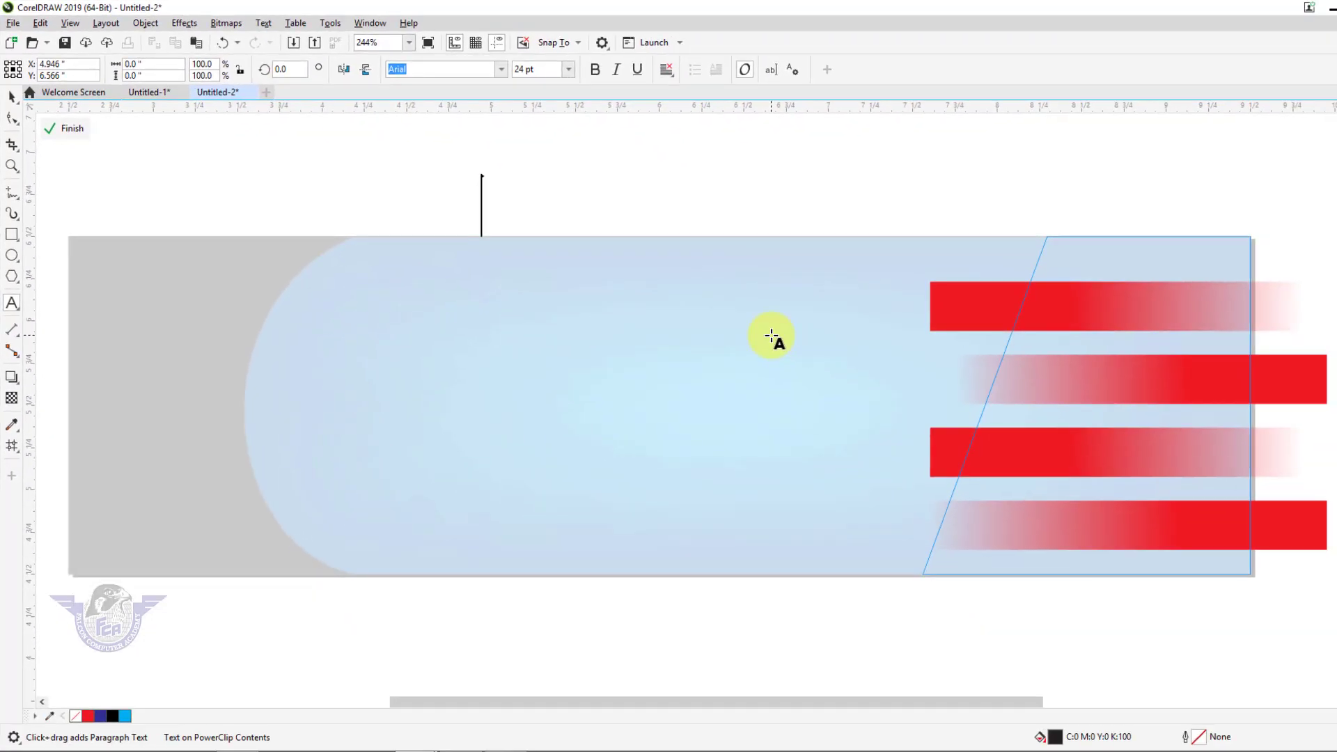
{"action": "type", "text": "Stat"}
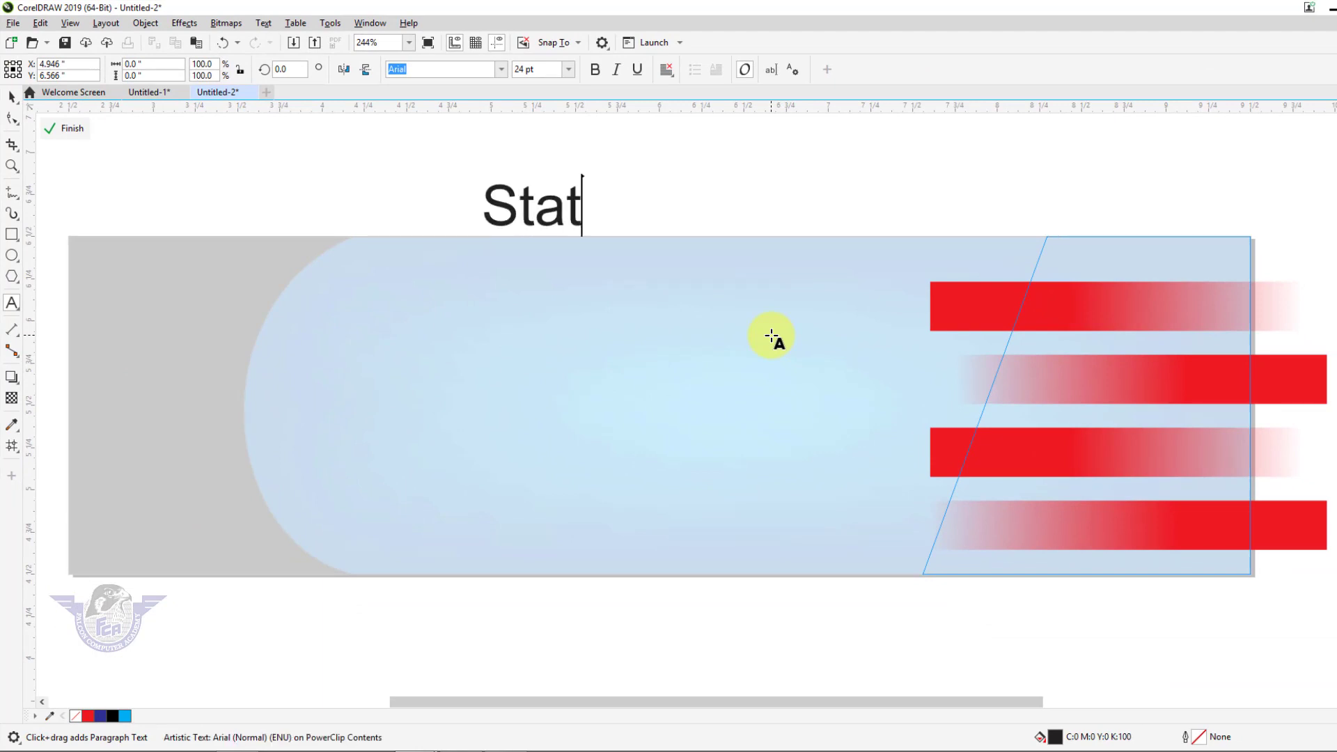
{"action": "type", "text": "ionary"}
{"action": "key", "text": "Return"}
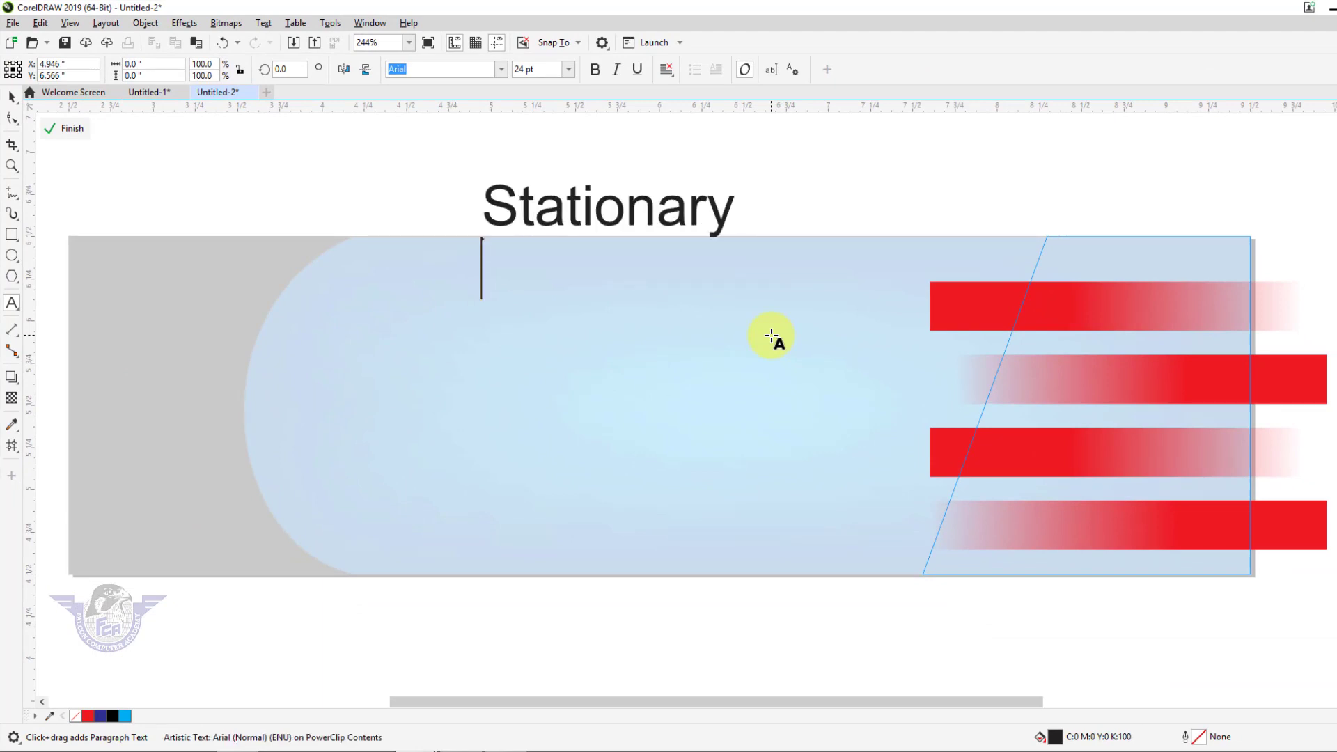
{"action": "type", "text": "Photo Copy"}
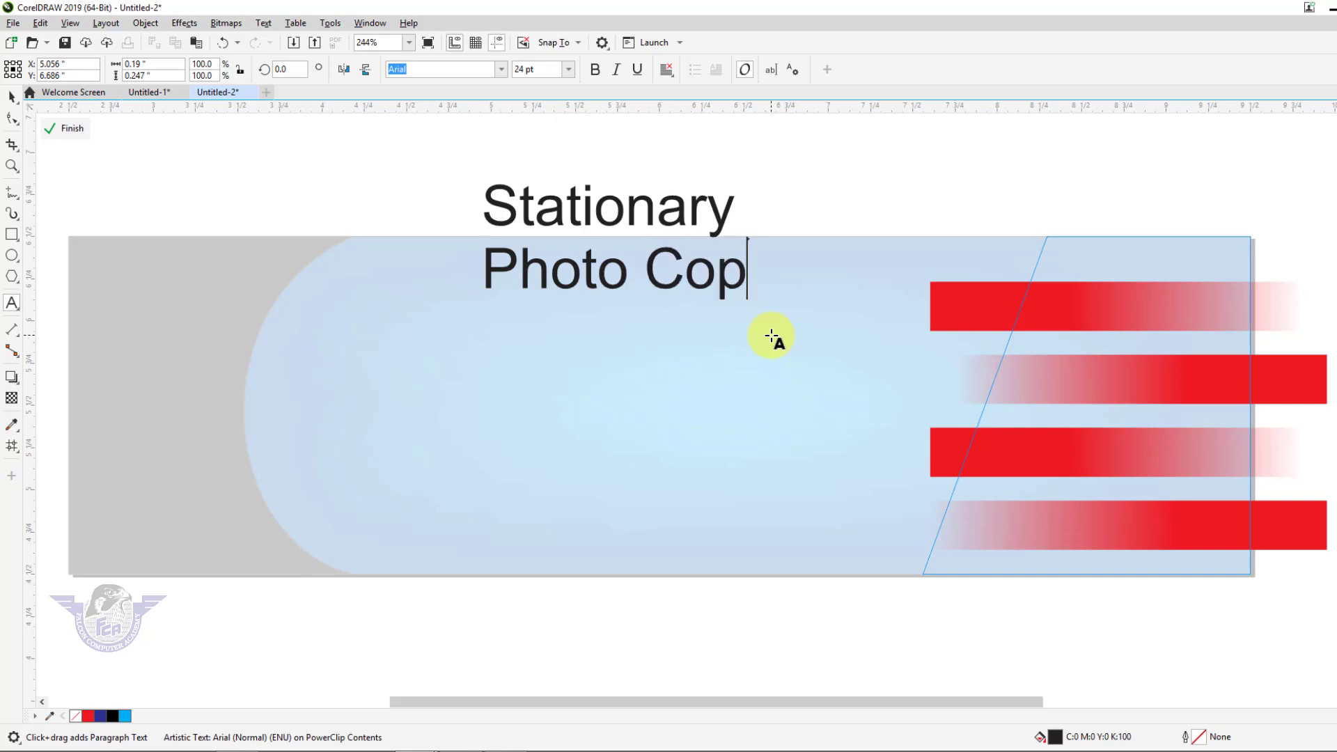
{"action": "key", "text": "Return"}
{"action": "type", "text": "Photo"}
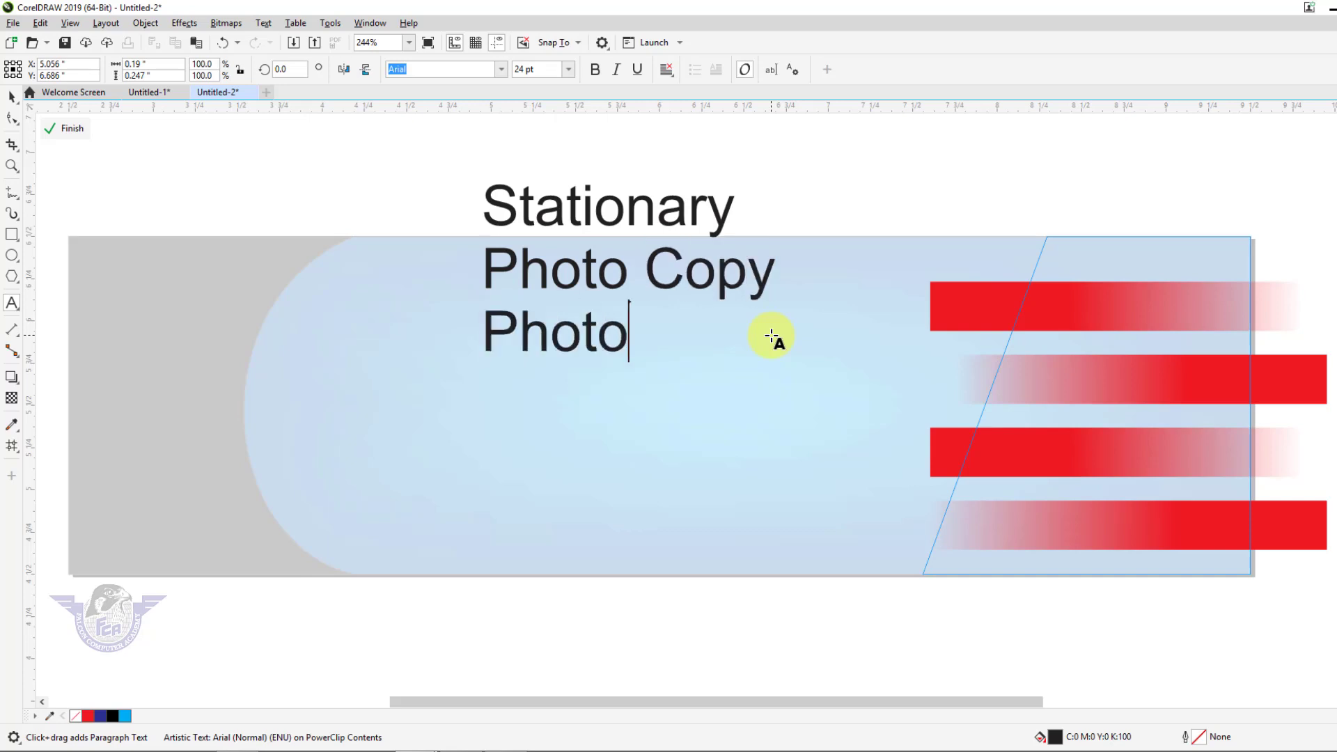
{"action": "type", "text": " Studio"}
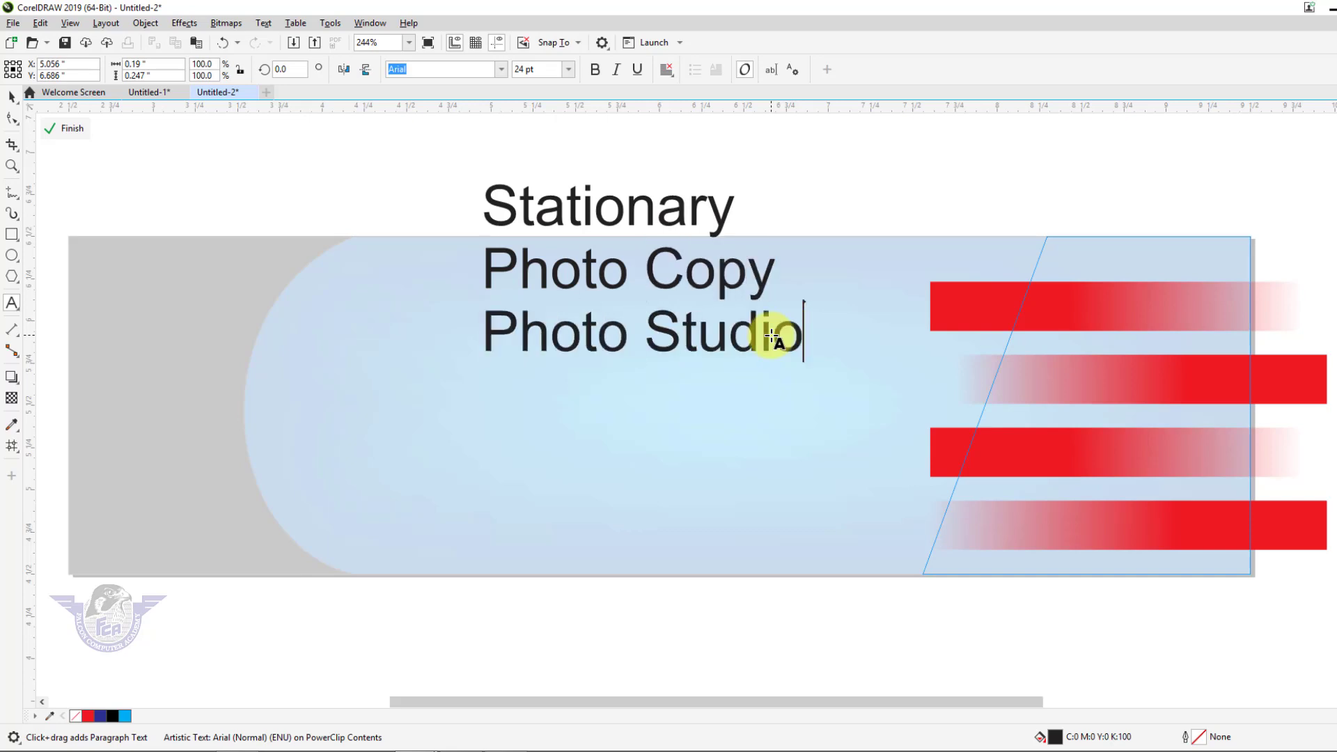
{"action": "key", "text": "Return"}
{"action": "type", "text": "College"}
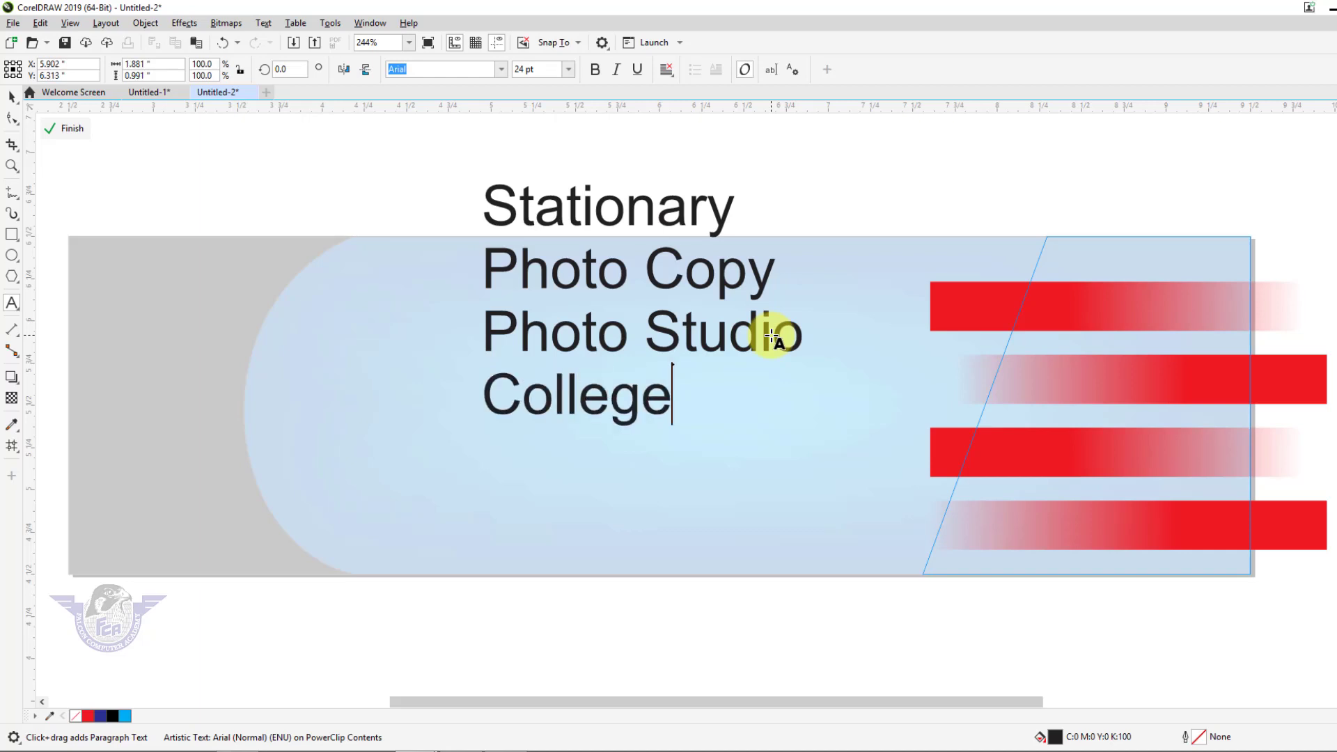
{"action": "type", "text": " & Sc"}
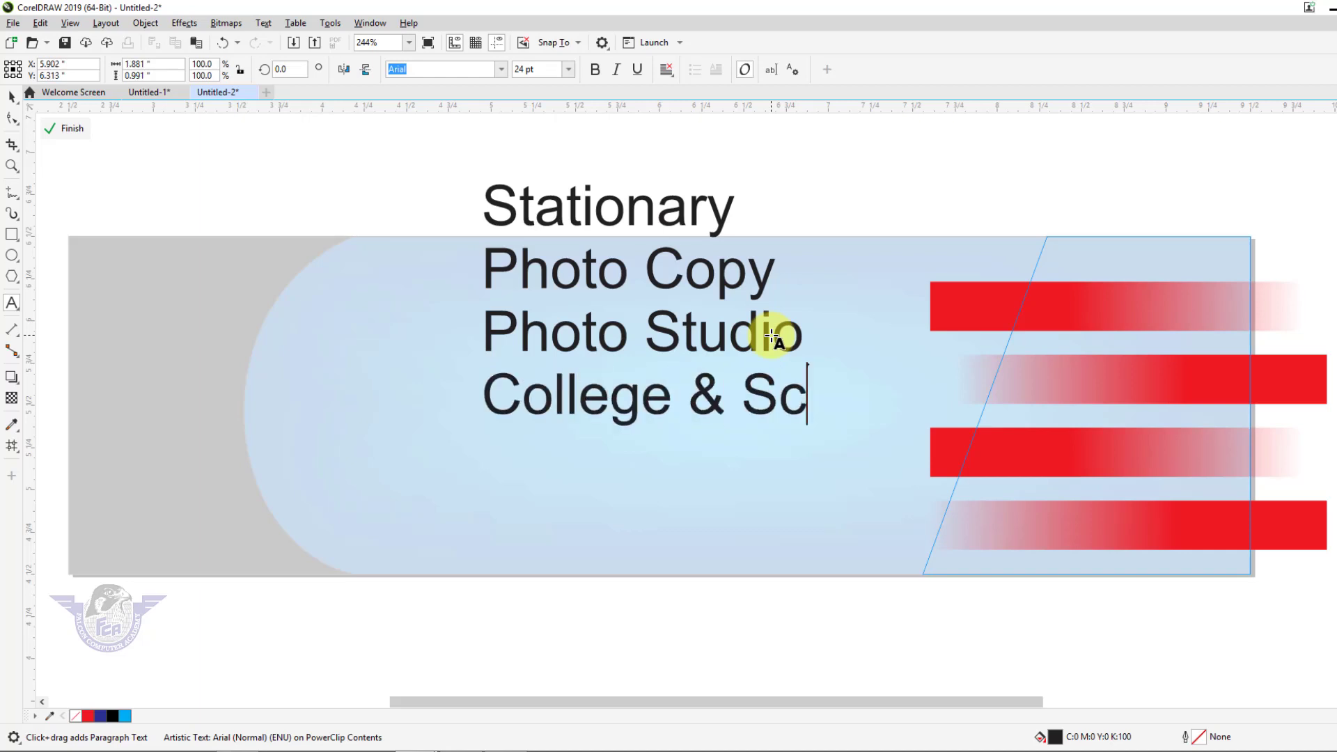
{"action": "type", "text": "hool Books"}
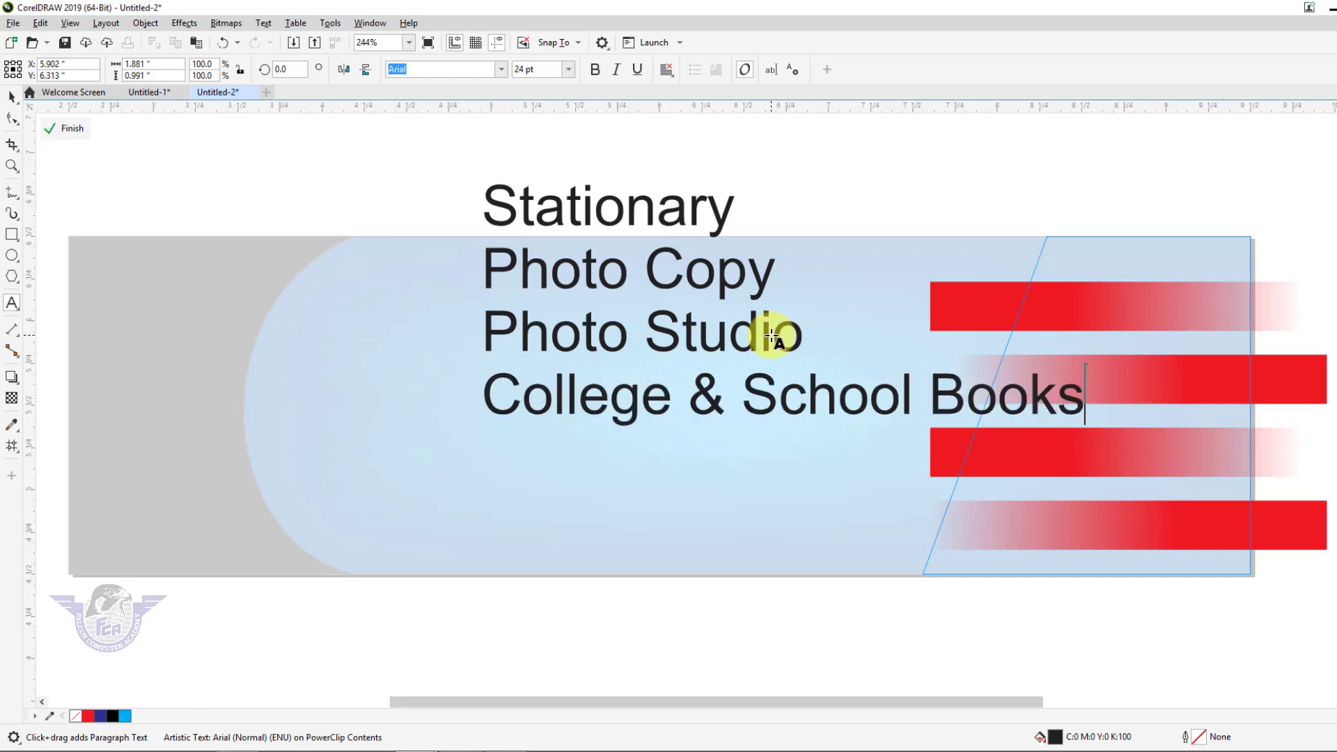
{"action": "left_click", "coordinate": [11, 98]}
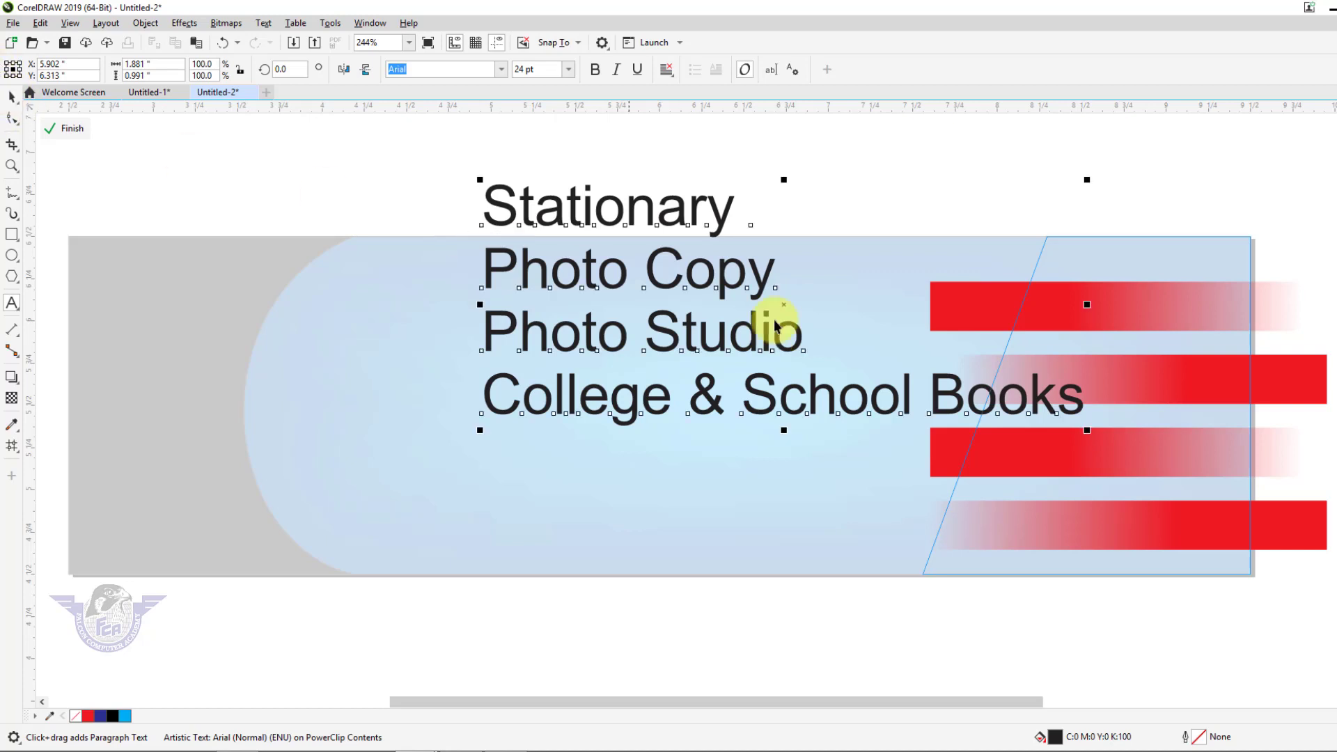
Apply Coluna Rounded at about 12 pt, move the list onto the blue panel, and break it apart
{"action": "left_click_drag", "start_coordinate": [1087, 430], "coordinate": [867, 352]}
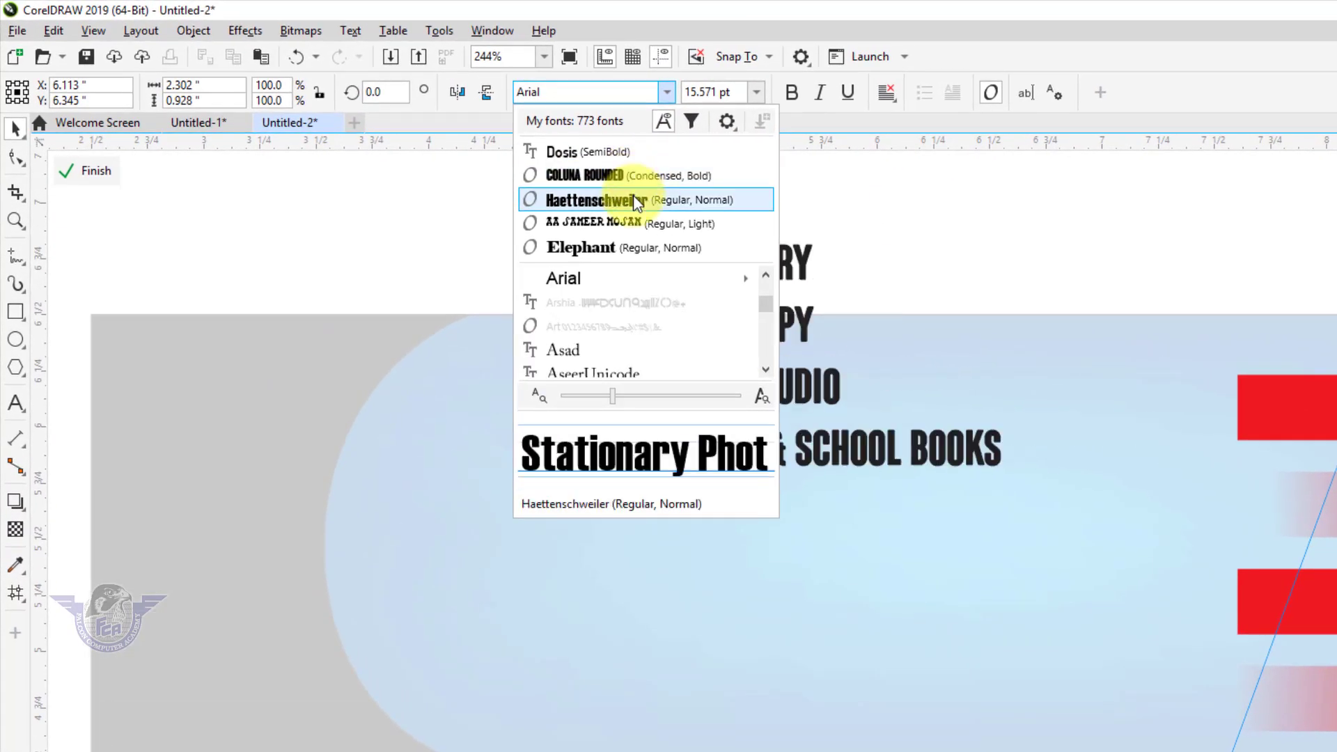
{"action": "left_click", "coordinate": [636, 185]}
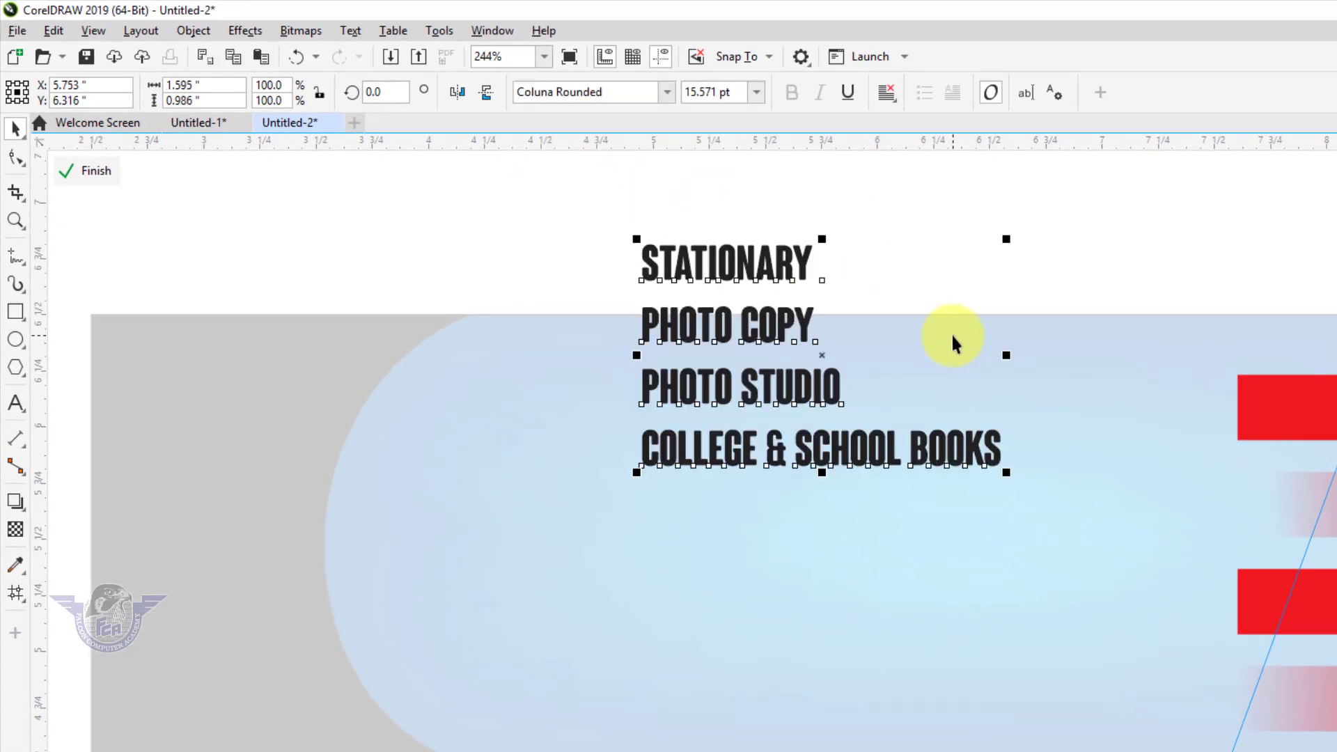
{"action": "left_click_drag", "start_coordinate": [1009, 472], "coordinate": [923, 420]}
{"action": "left_click_drag", "start_coordinate": [774, 363], "coordinate": [783, 483]}
{"action": "key", "text": "ctrl+k"}
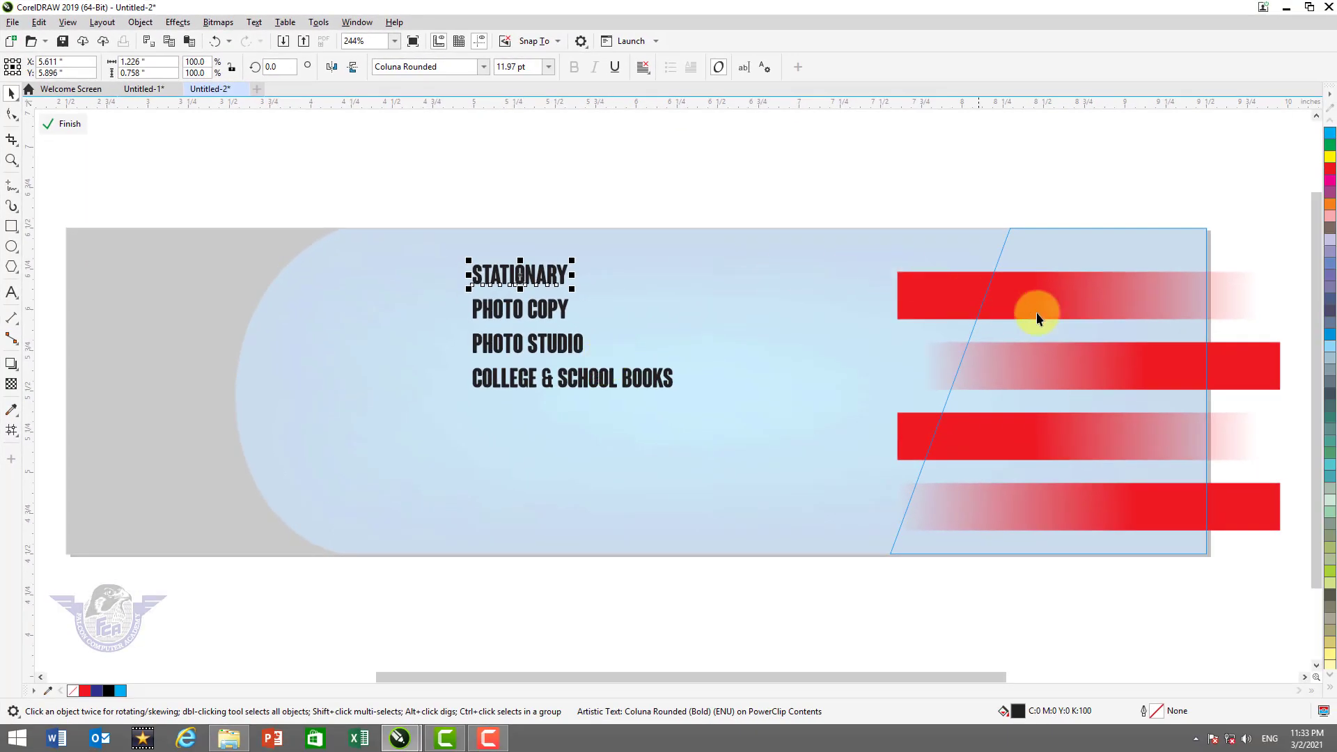
Centre STATIONARY on the top red bar and PHOTO COPY on the second bar
{"action": "left_click", "coordinate": [1082, 308], "text": "shift"}
{"action": "key", "text": "e"}
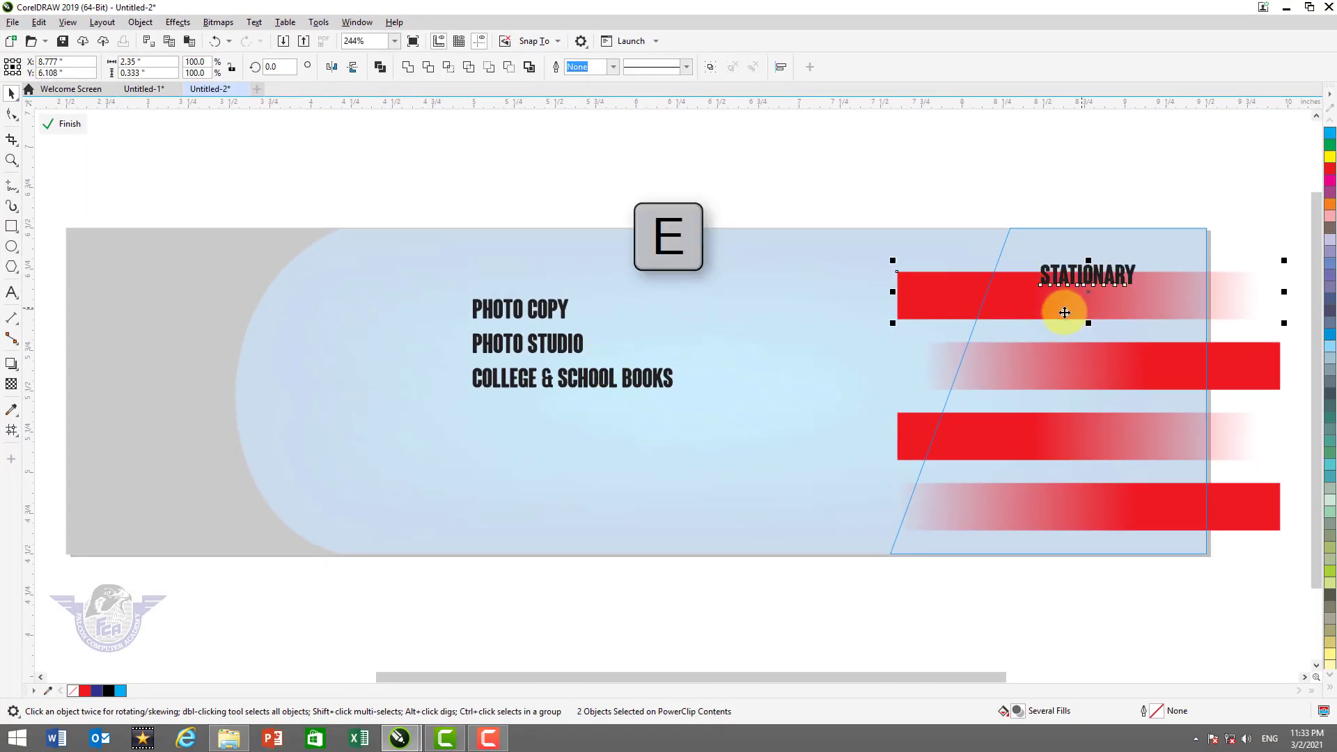
{"action": "left_click", "coordinate": [1010, 193]}
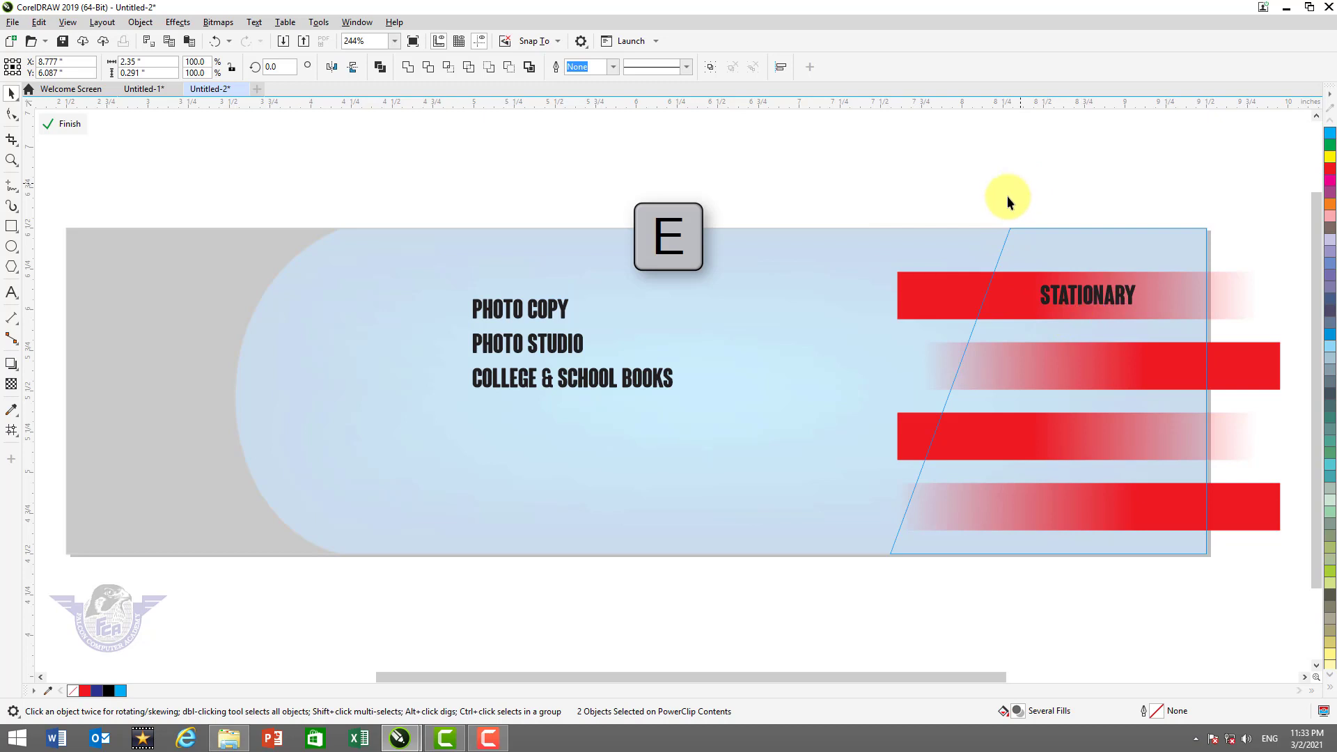
{"action": "left_click", "coordinate": [547, 315]}
{"action": "left_click", "coordinate": [1120, 374], "text": "shift"}
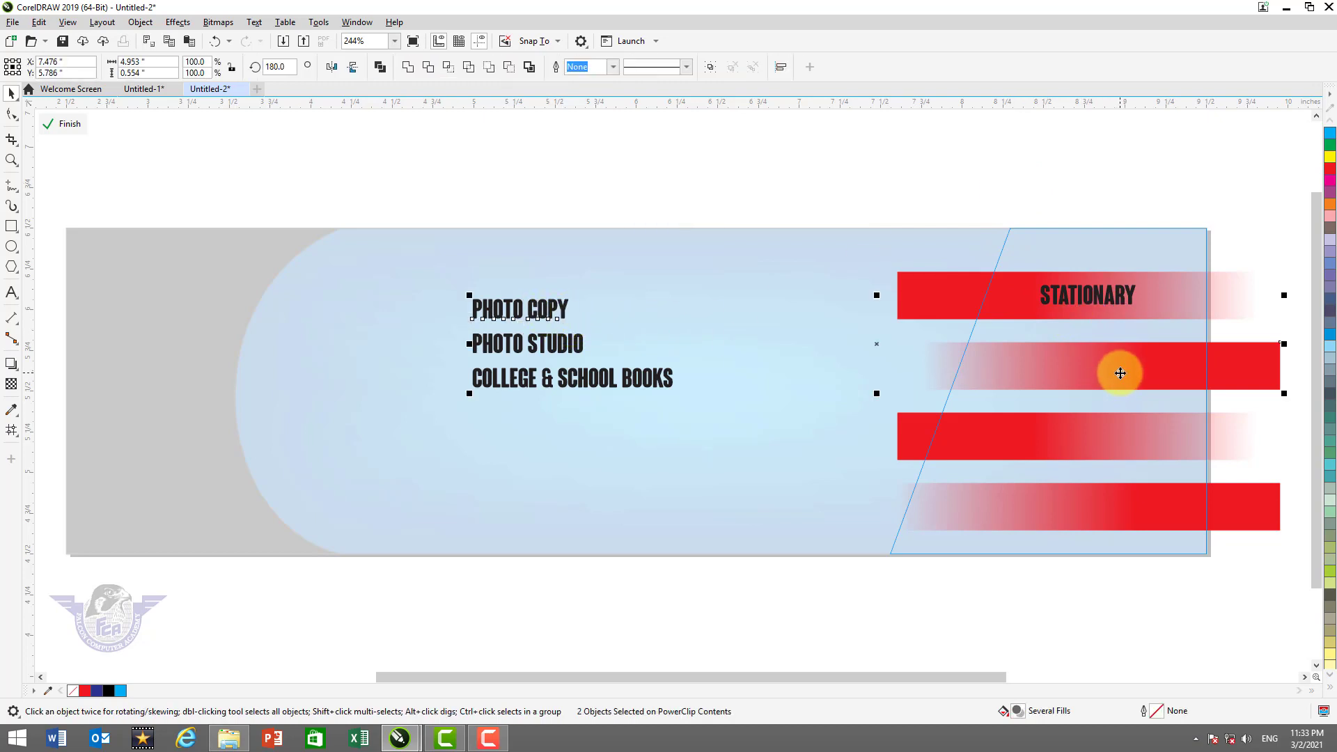
{"action": "key", "text": "e"}
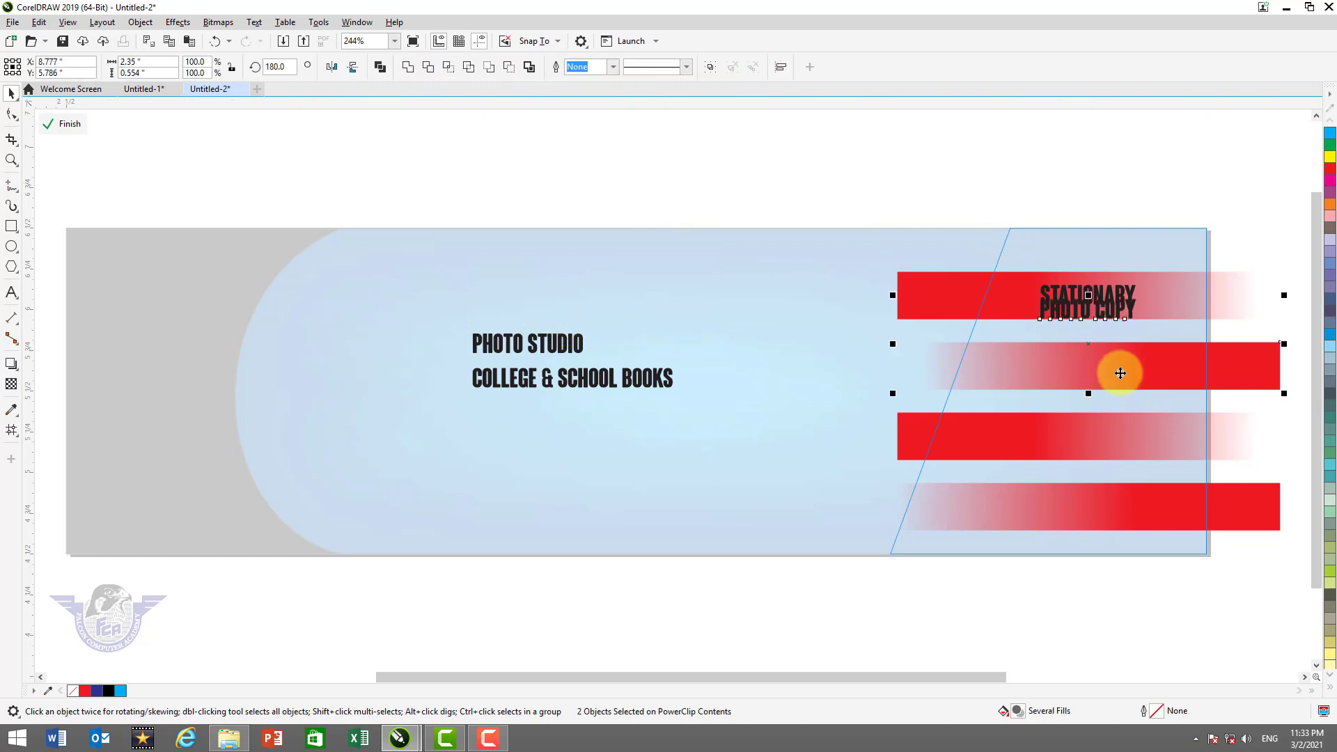
{"action": "key", "text": "c"}
{"action": "left_click", "coordinate": [976, 195]}
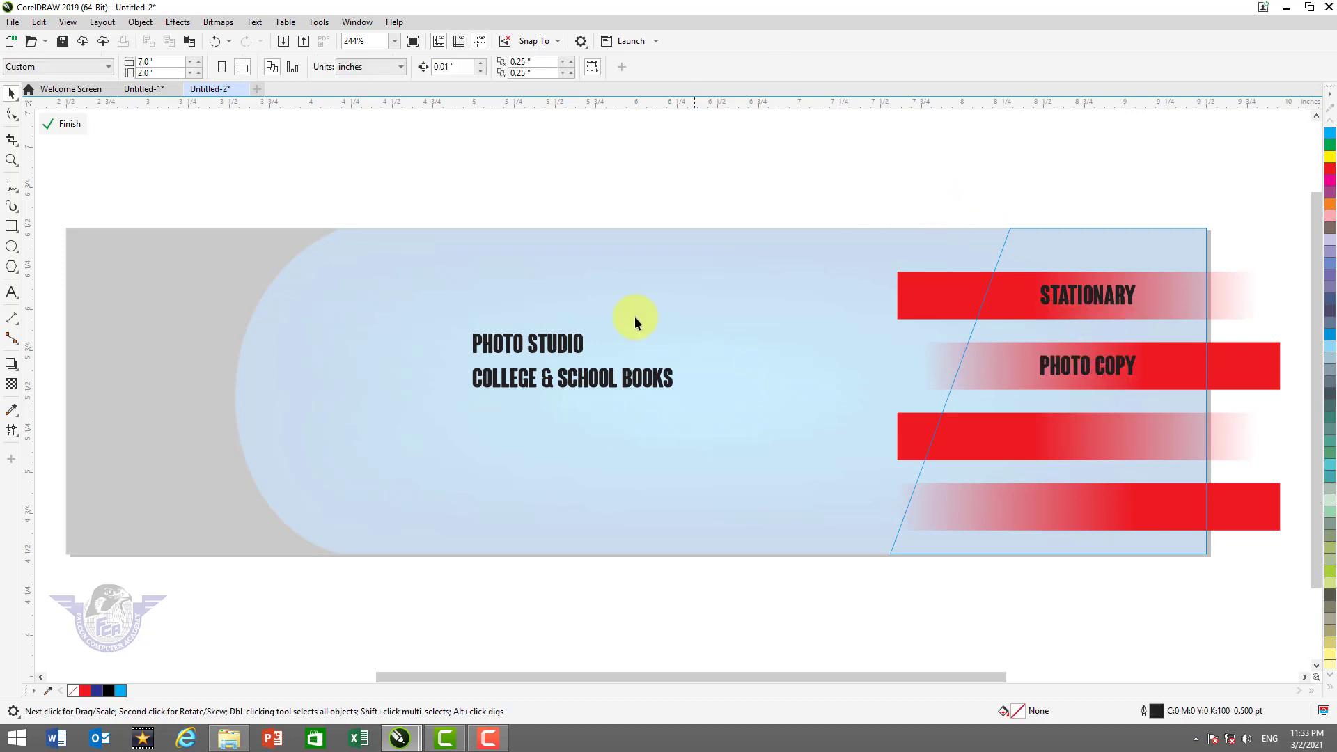
Centre PHOTO STUDIO and COLLEGE & SCHOOL BOOKS on the lower bars, then select all four labels
{"action": "left_click", "coordinate": [557, 344]}
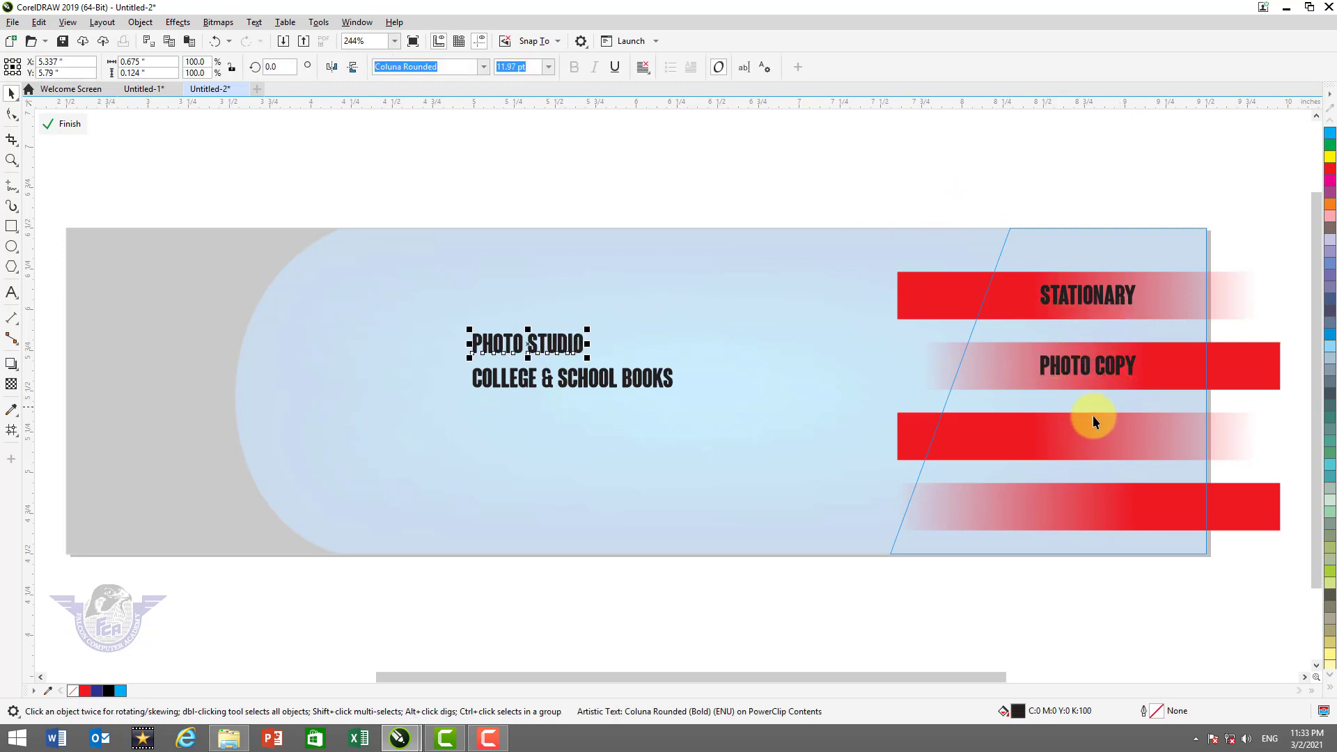
{"action": "left_click", "coordinate": [976, 436], "text": "shift"}
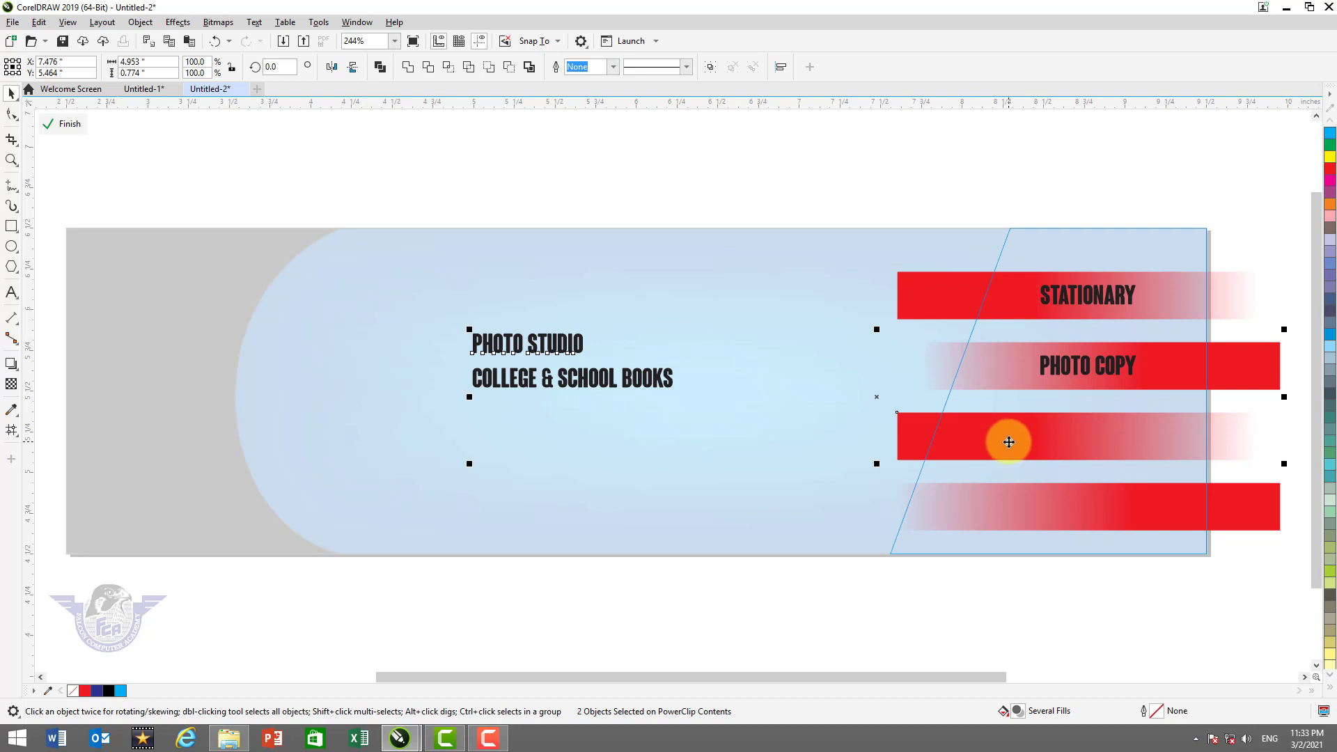
{"action": "key", "text": "e"}
{"action": "key", "text": "c"}
{"action": "left_click", "coordinate": [1013, 195]}
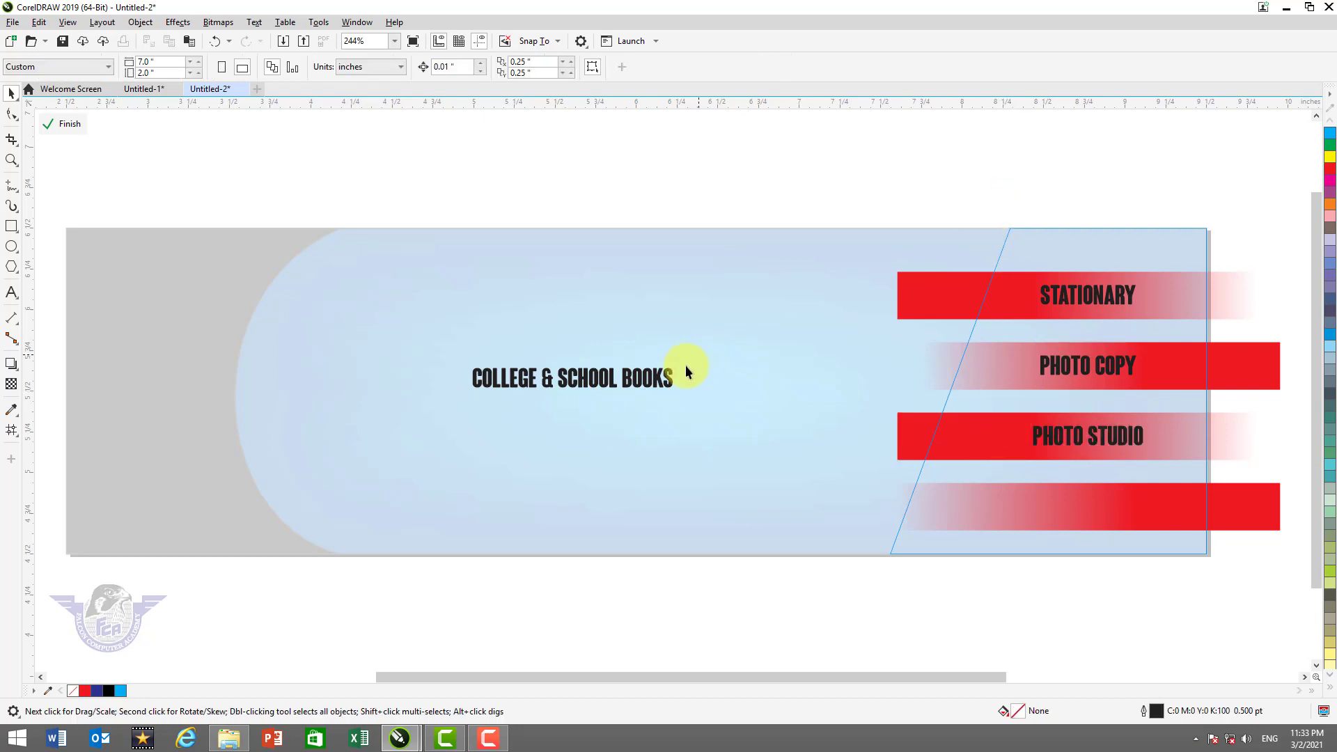
{"action": "left_click", "coordinate": [655, 383]}
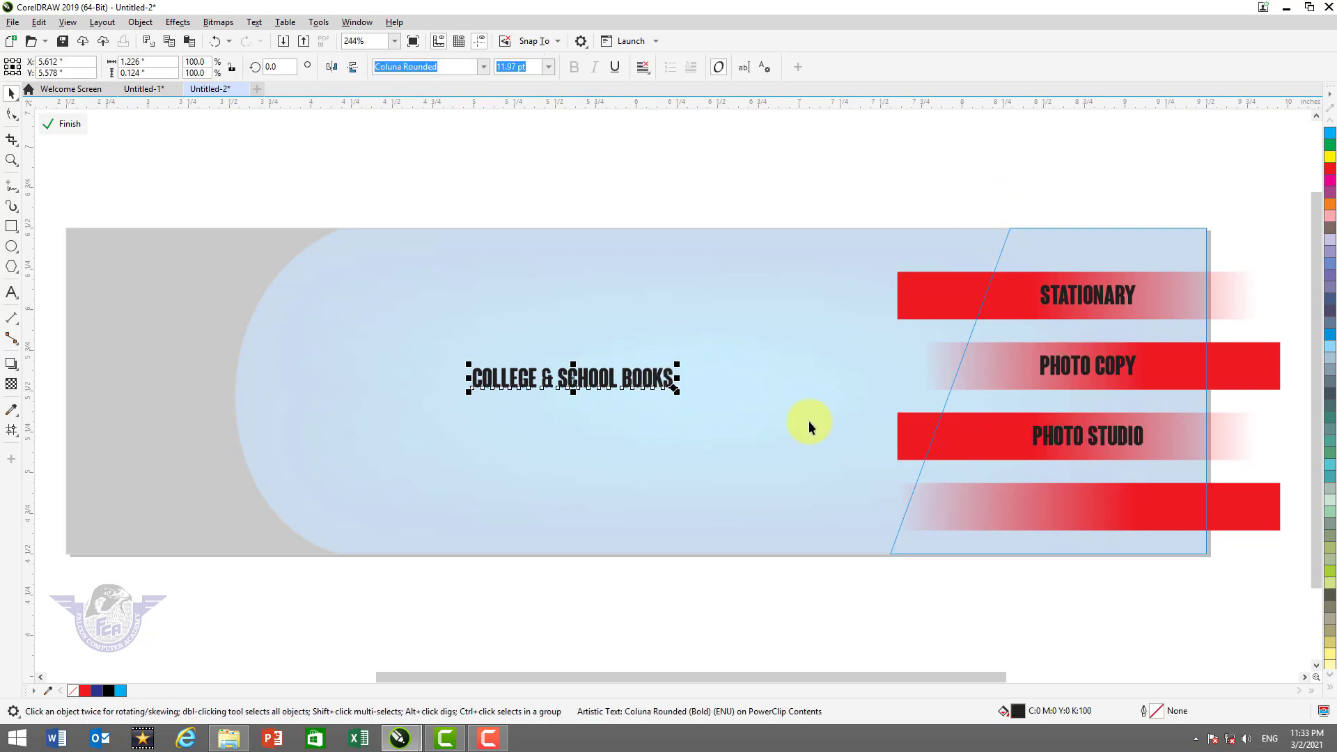
{"action": "left_click", "coordinate": [1026, 513], "text": "shift"}
{"action": "key", "text": "e"}
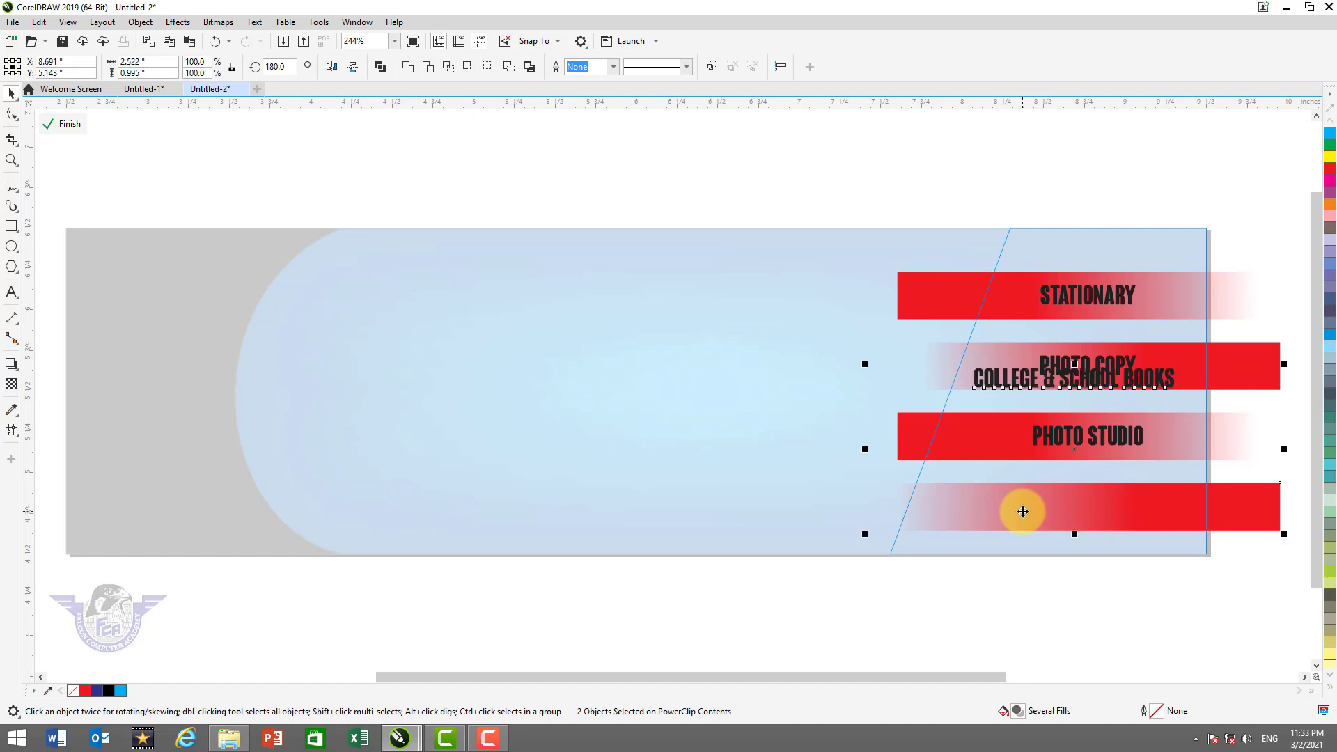
{"action": "key", "text": "c"}
{"action": "left_click", "coordinate": [1052, 144]}
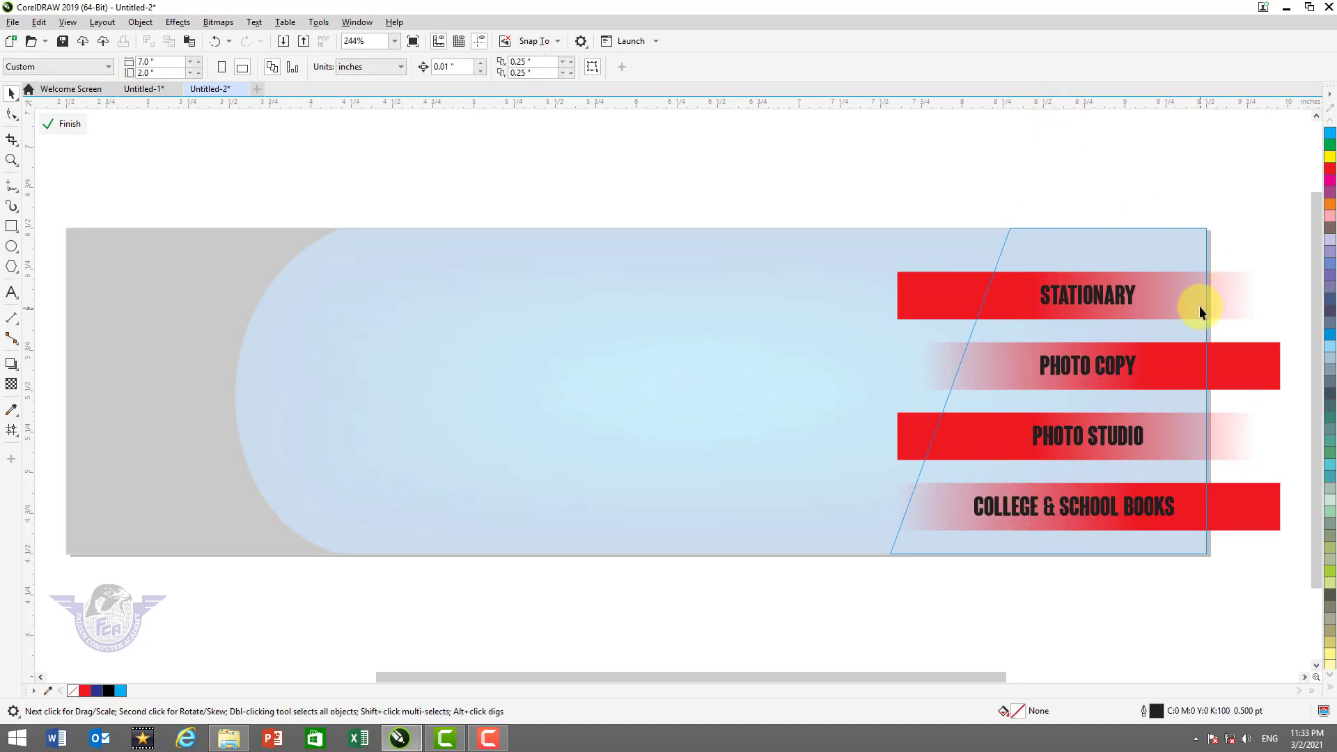
{"action": "left_click_drag", "start_coordinate": [1239, 242], "coordinate": [1007, 456]}
{"action": "left_click_drag", "start_coordinate": [961, 554], "coordinate": [956, 557]}
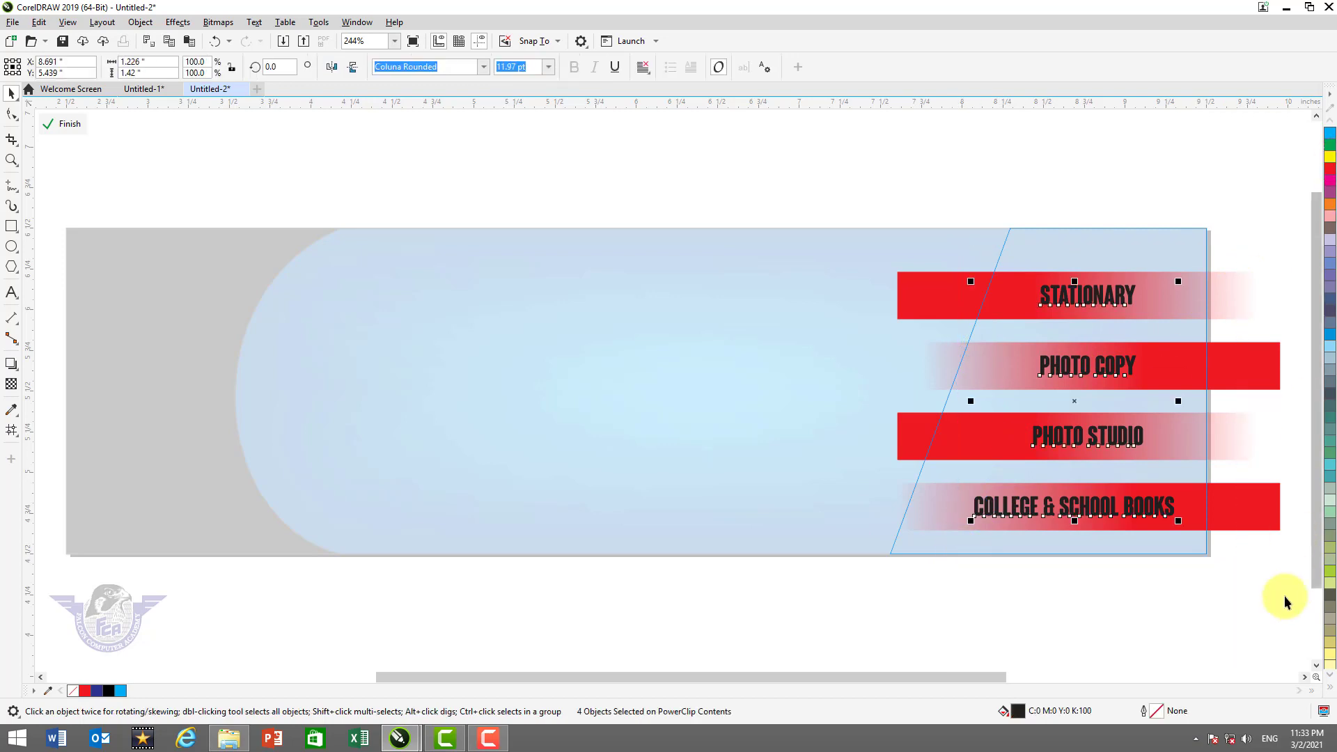
Fill the four labels white and finish the PowerClip edit, undoing an accidental panel move
{"action": "left_click", "coordinate": [1330, 690]}
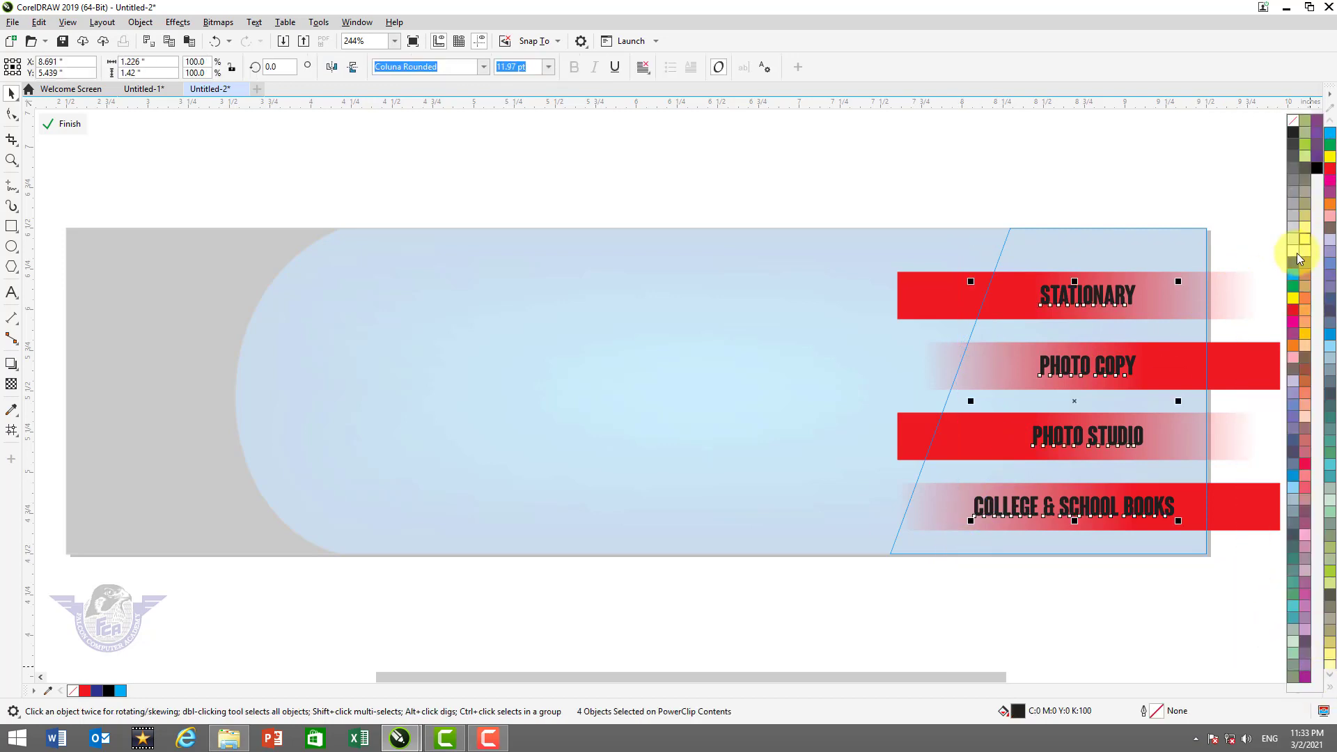
{"action": "left_click", "coordinate": [1296, 253]}
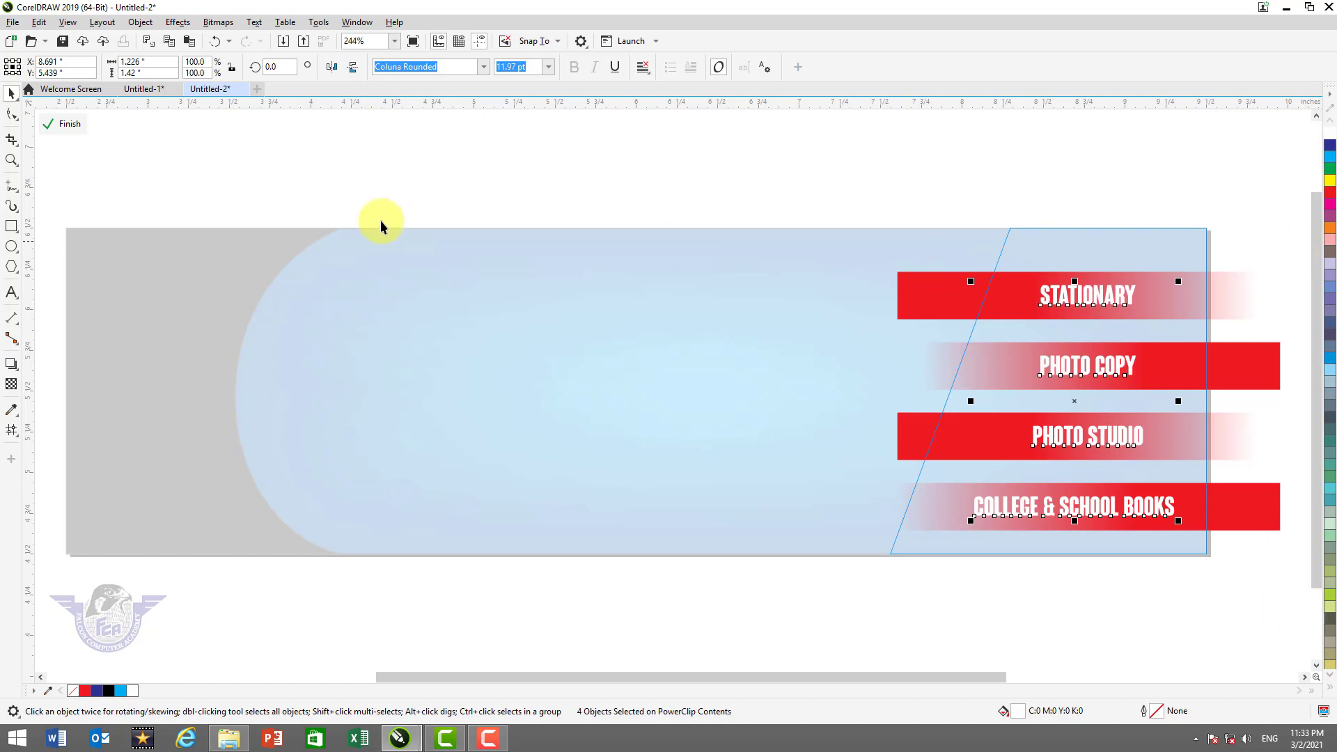
{"action": "left_click", "coordinate": [59, 125]}
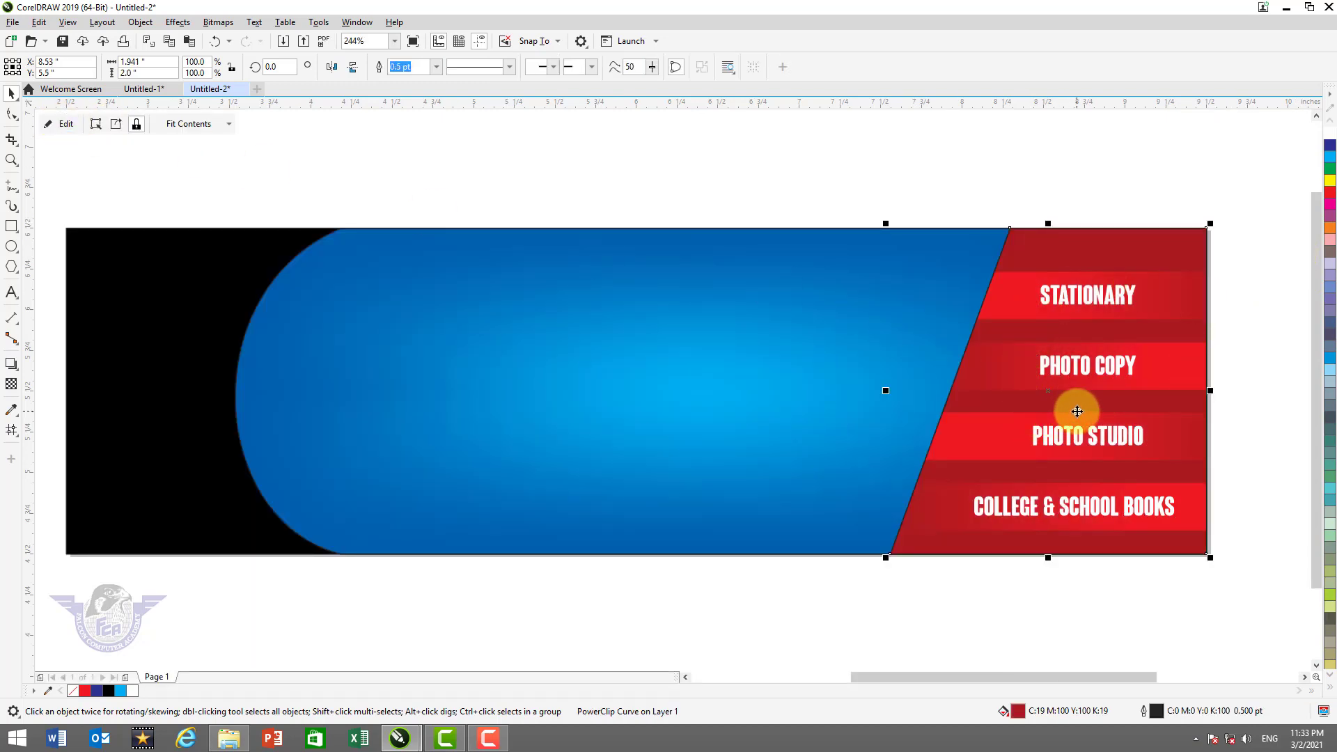
{"action": "left_click_drag", "start_coordinate": [1086, 365], "coordinate": [1216, 396]}
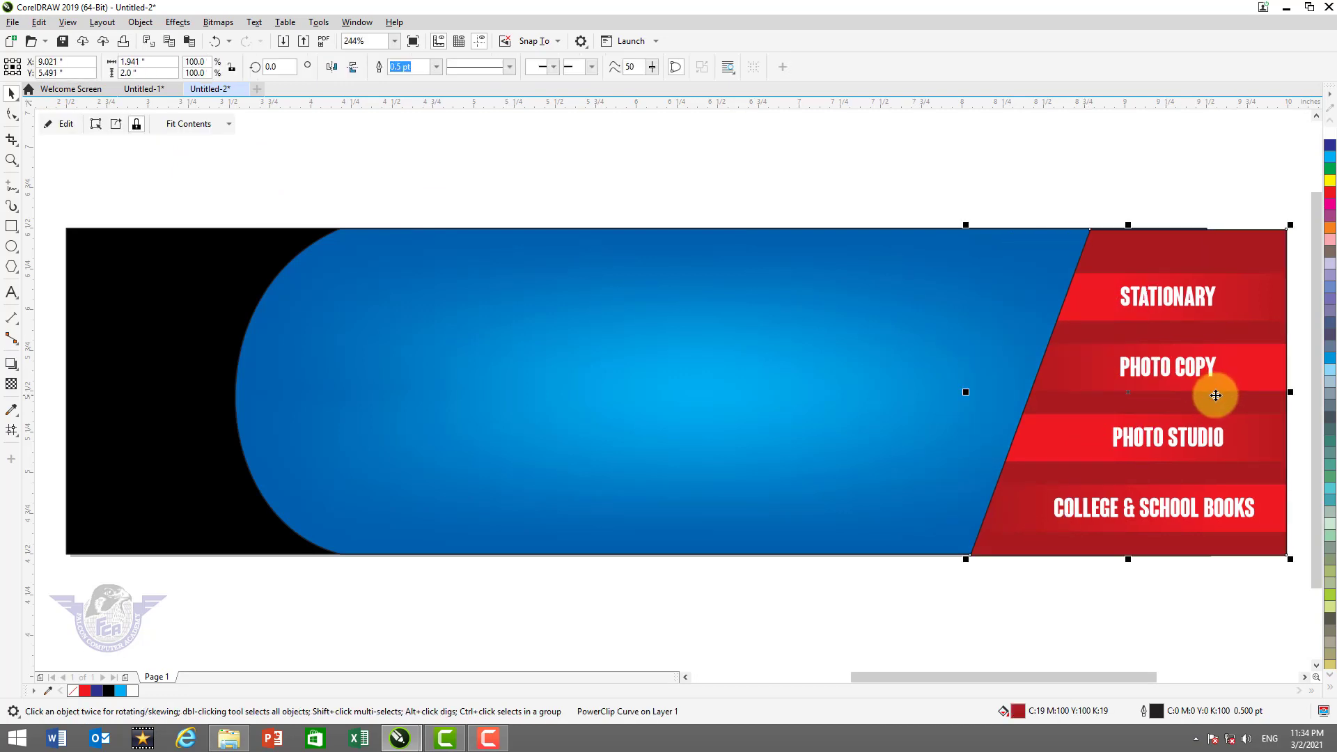
{"action": "key", "text": "ctrl+z"}
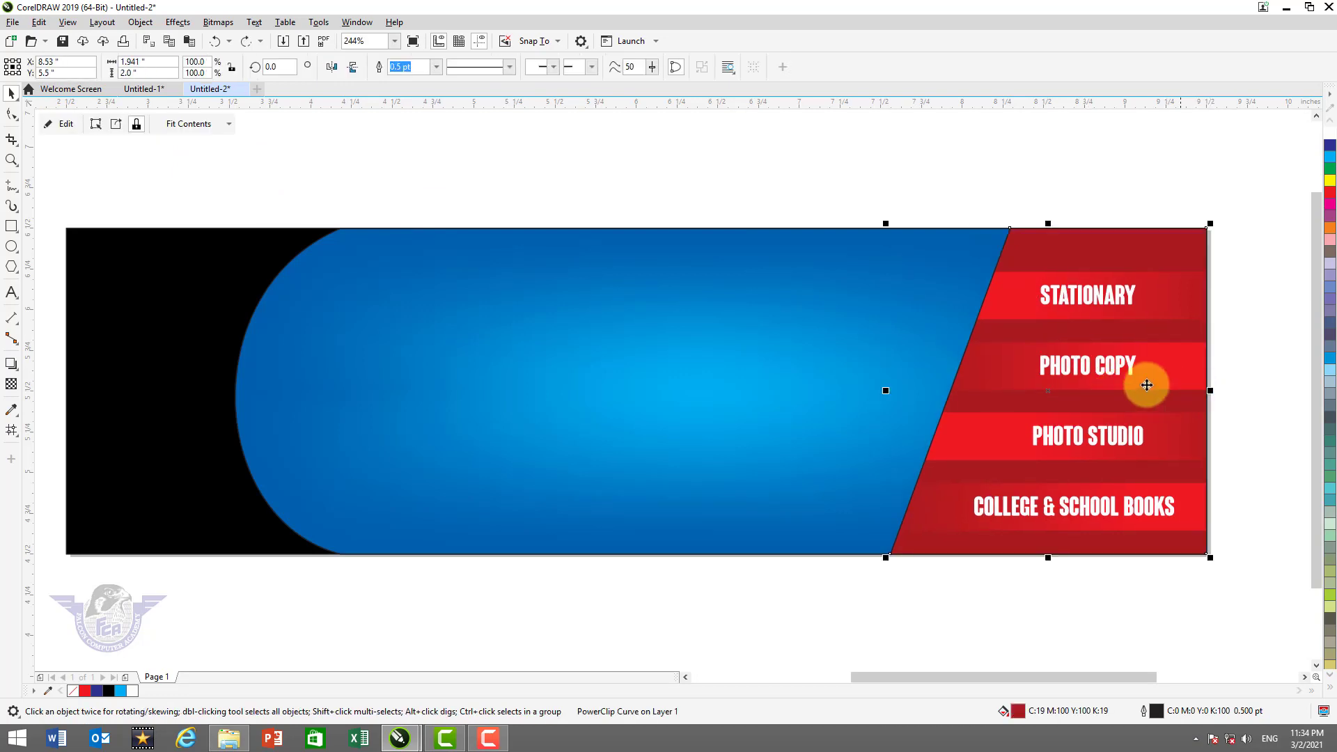
{"action": "left_click", "coordinate": [788, 189]}
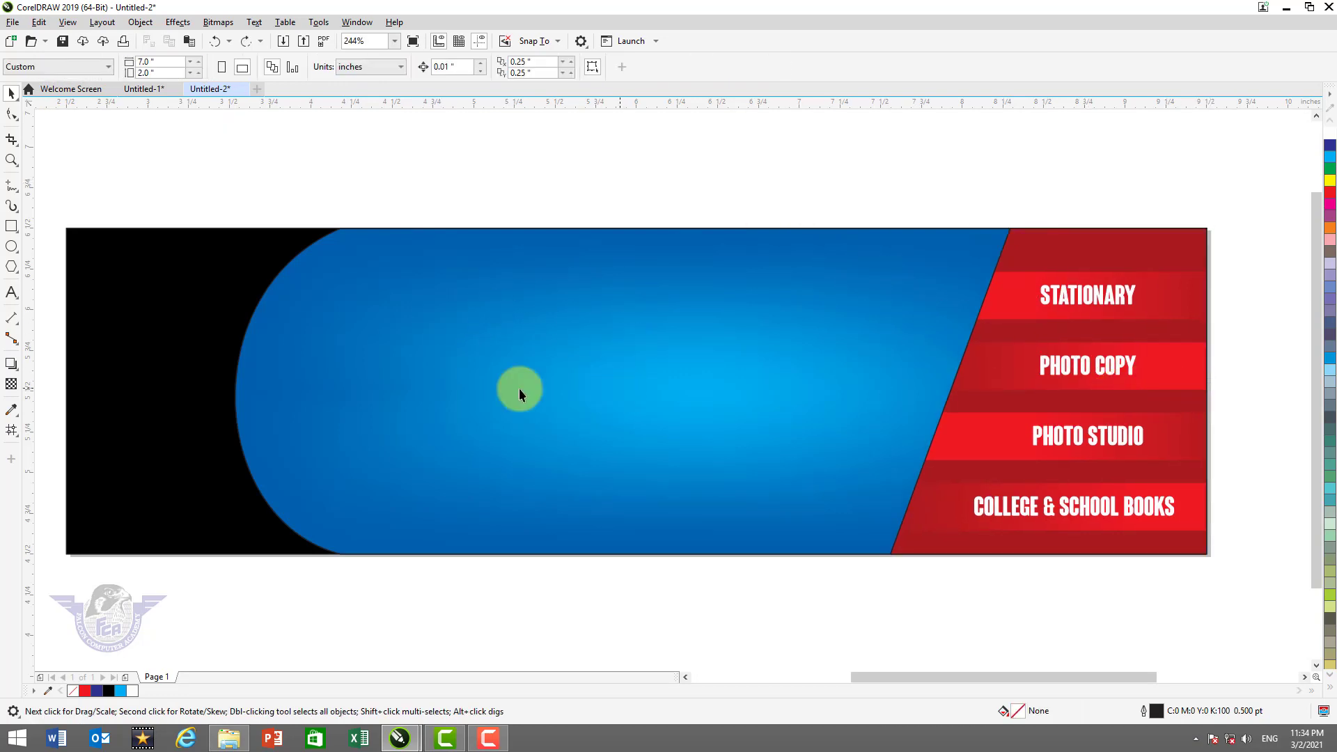
Type 'Book Land' on the blue panel and scale it up to about 157%
{"action": "left_click", "coordinate": [11, 295]}
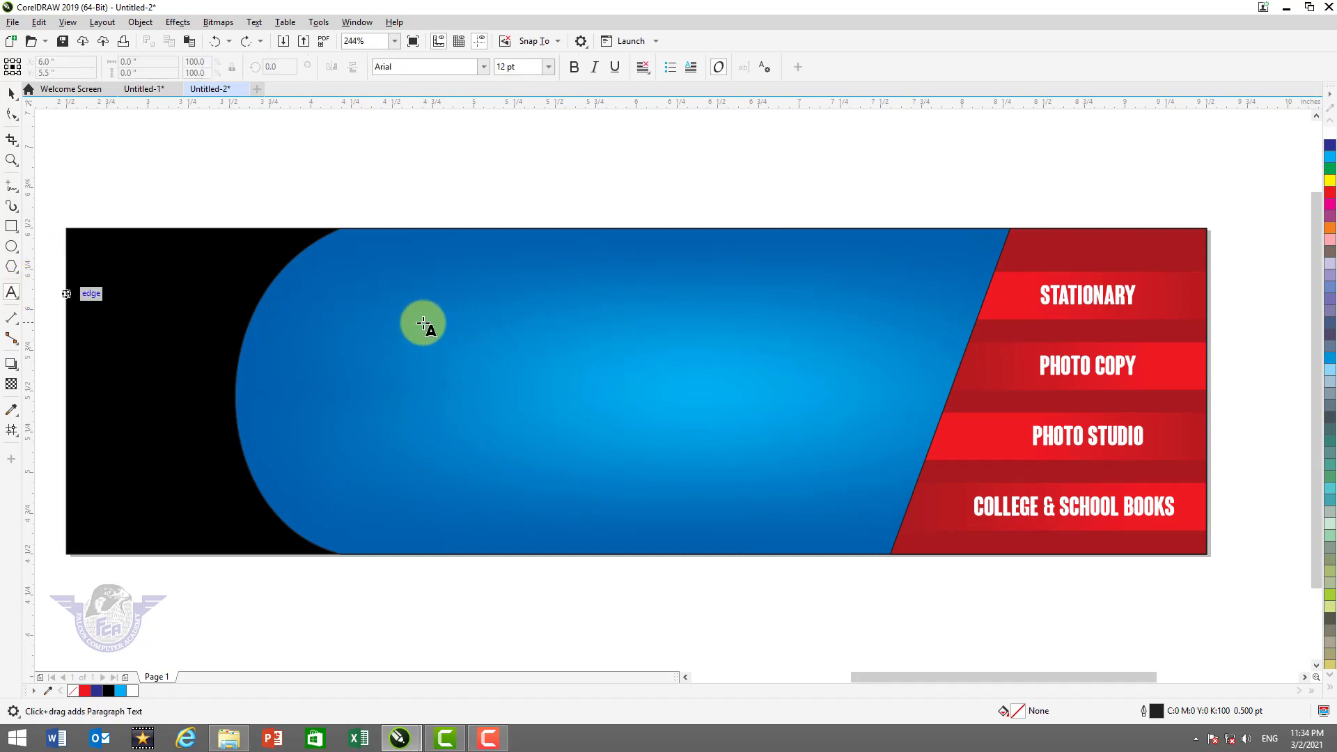
{"action": "left_click", "coordinate": [423, 324]}
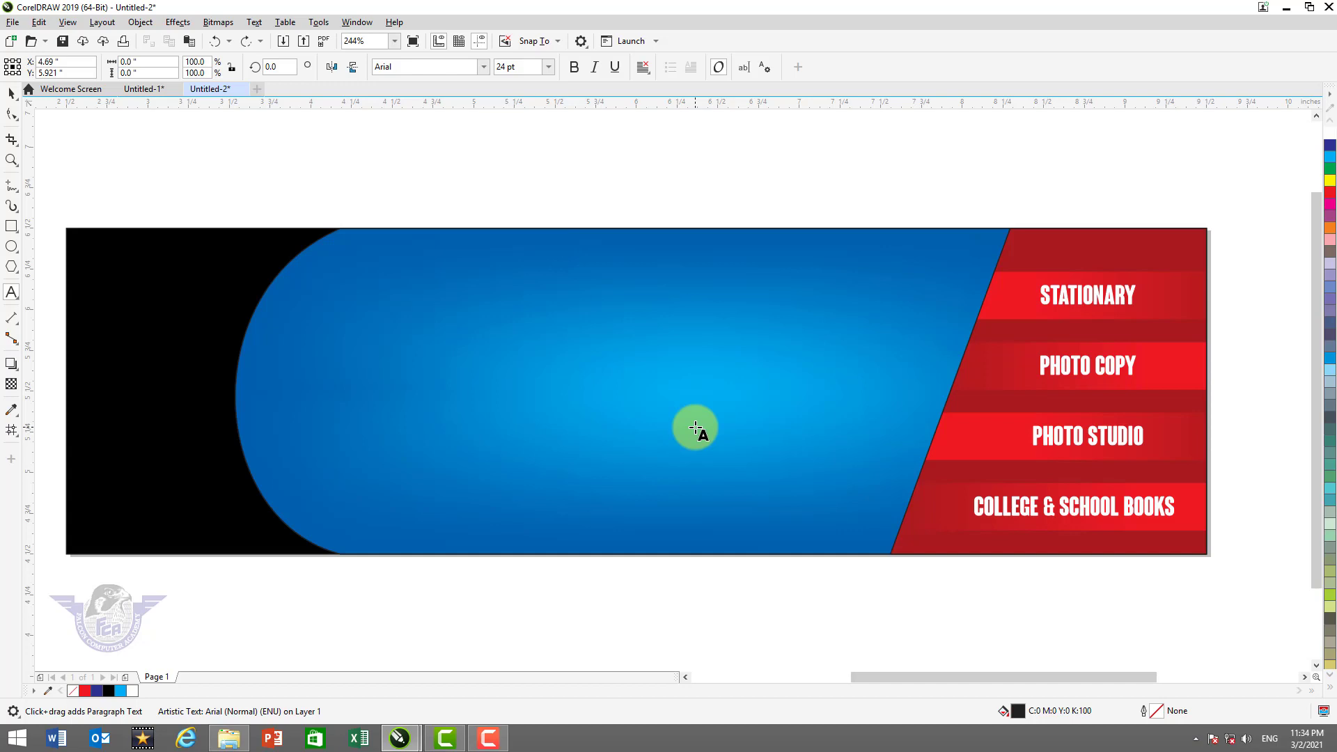
{"action": "type", "text": "bOO"}
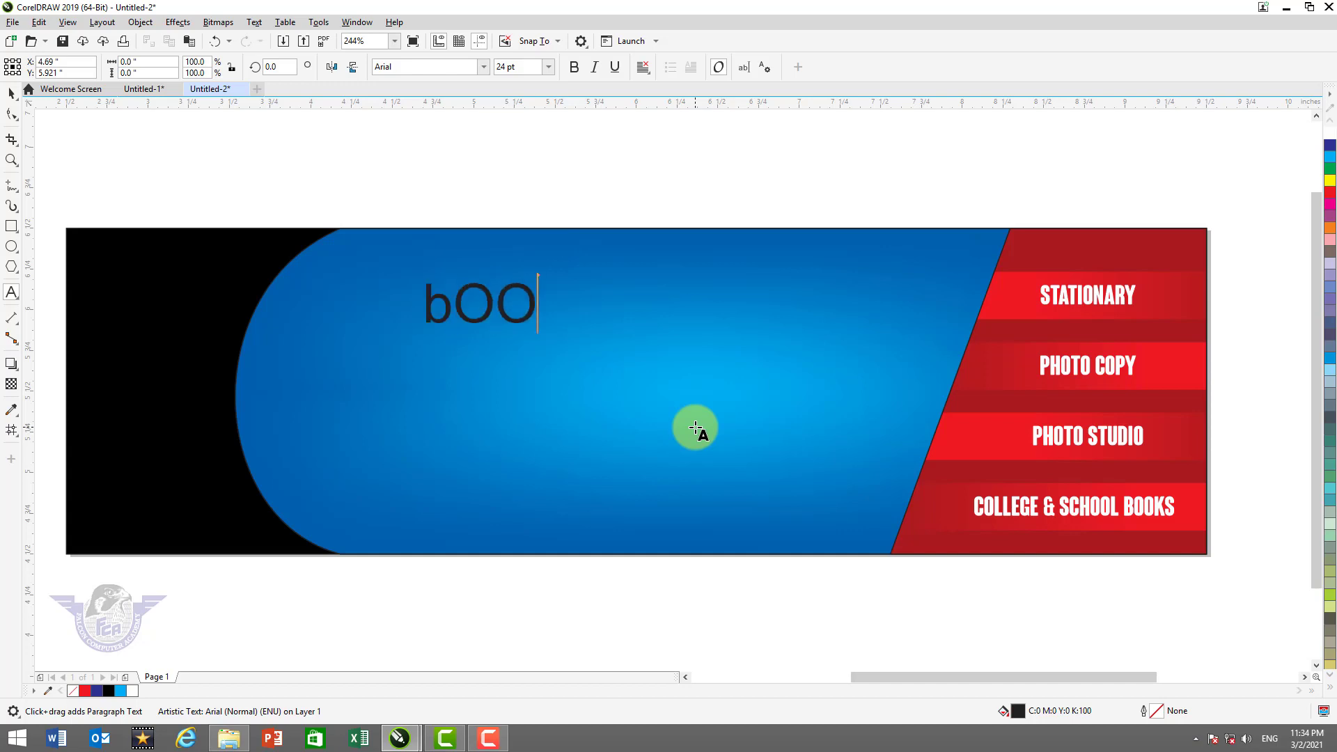
{"action": "key", "text": "BackSpace"}
{"action": "key", "text": "BackSpace"}
{"action": "type", "text": "Book Lnad"}
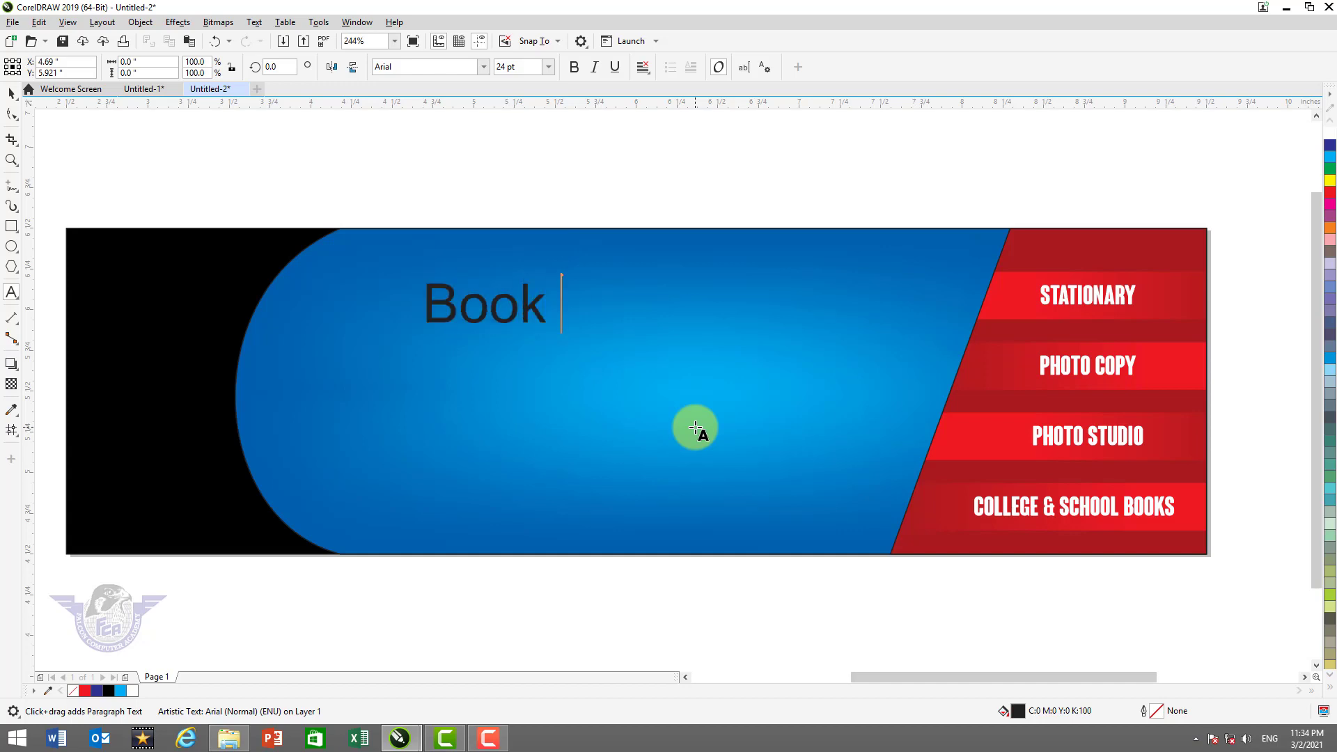
{"action": "key", "text": "BackSpace"}
{"action": "key", "text": "BackSpace"}
{"action": "type", "text": "and"}
{"action": "left_click", "coordinate": [12, 98]}
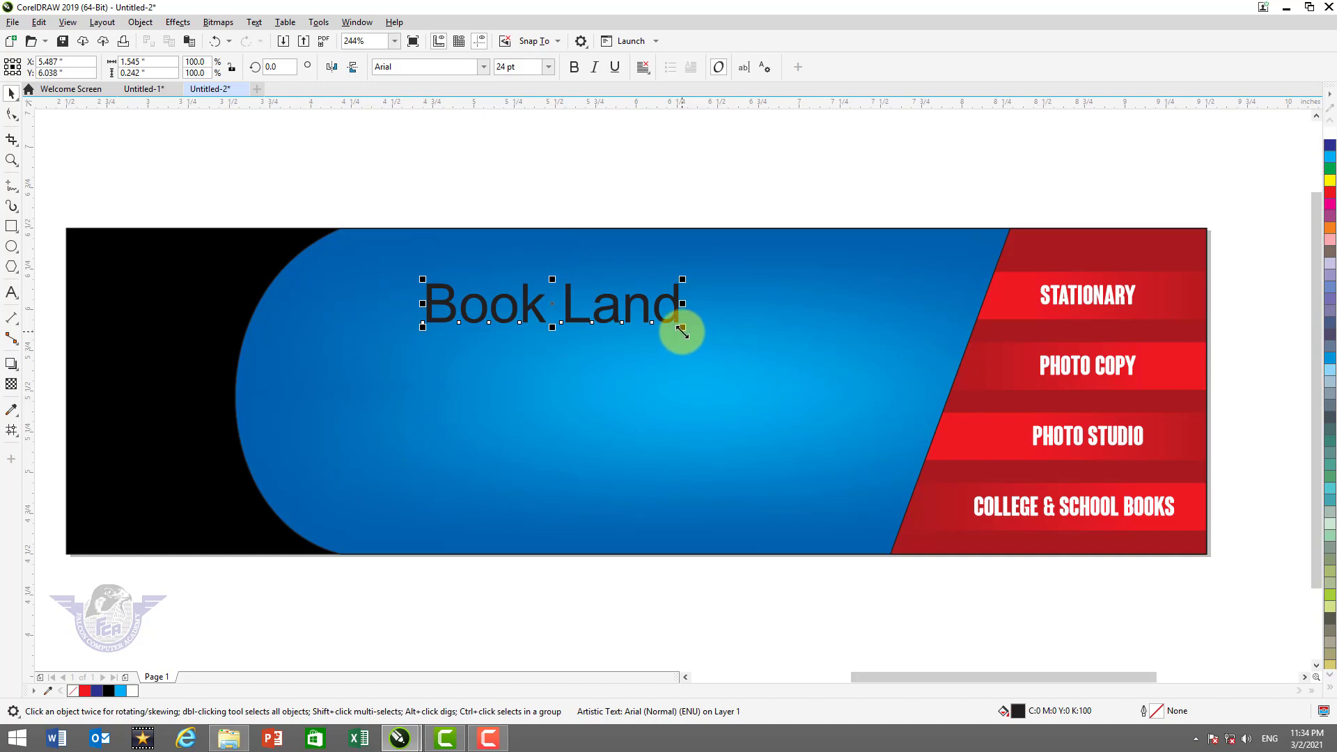
{"action": "mouse_move", "coordinate": [682, 328]}
{"action": "left_mouse_down"}
{"action": "mouse_move", "coordinate": [754, 367]}
{"action": "mouse_move", "coordinate": [662, 299]}
{"action": "mouse_move", "coordinate": [683, 316]}
{"action": "left_mouse_up"}
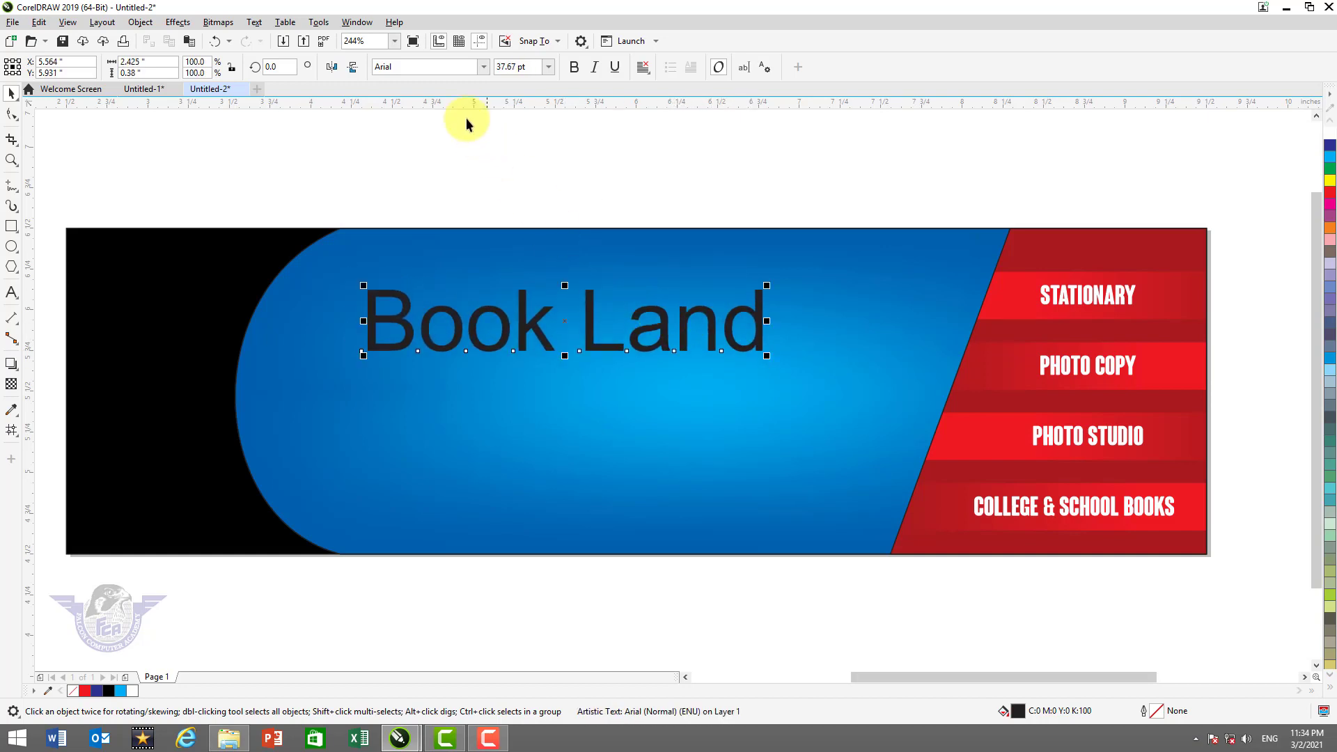
Set the title in Coluna Rounded at about 60.5 pt and fill it C100 M100 Y100 K100 black
{"action": "left_click", "coordinate": [482, 66]}
{"action": "left_click", "coordinate": [457, 110]}
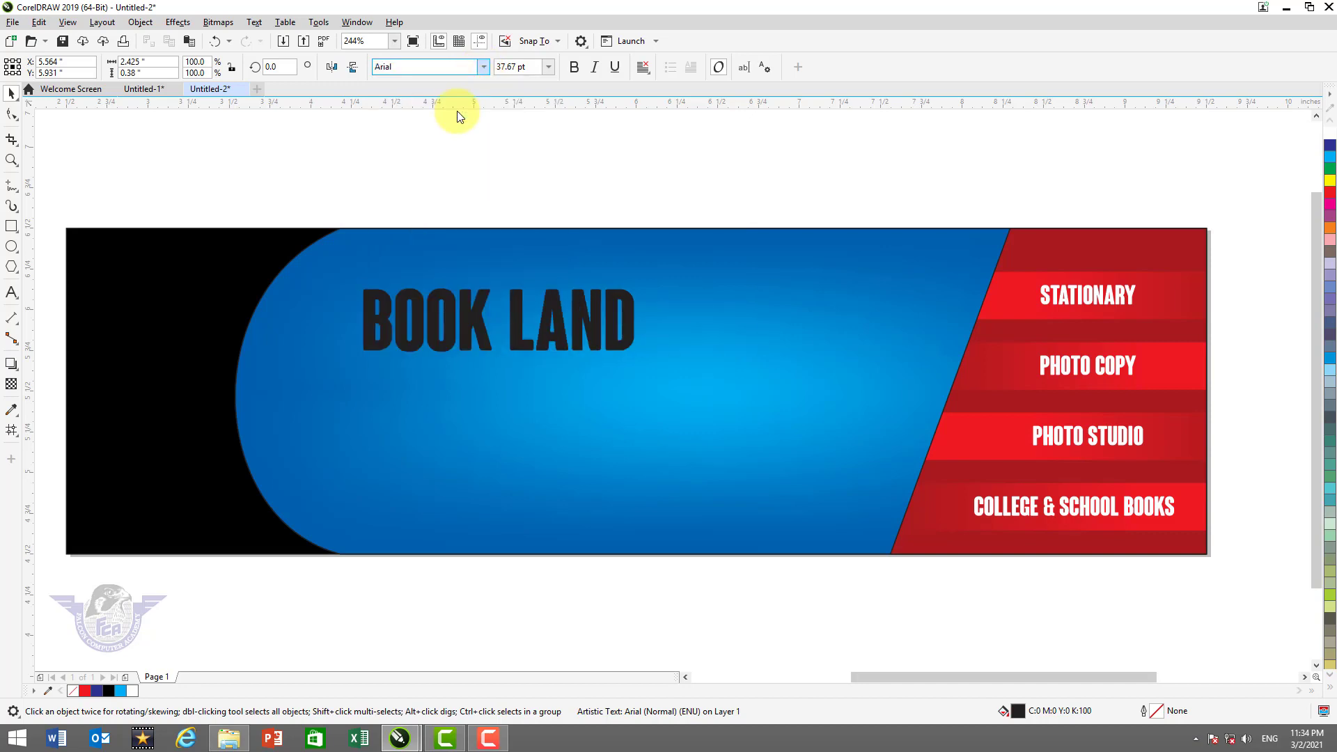
{"action": "mouse_move", "coordinate": [640, 356]}
{"action": "left_mouse_down"}
{"action": "mouse_move", "coordinate": [801, 454]}
{"action": "mouse_move", "coordinate": [661, 361]}
{"action": "left_mouse_up"}
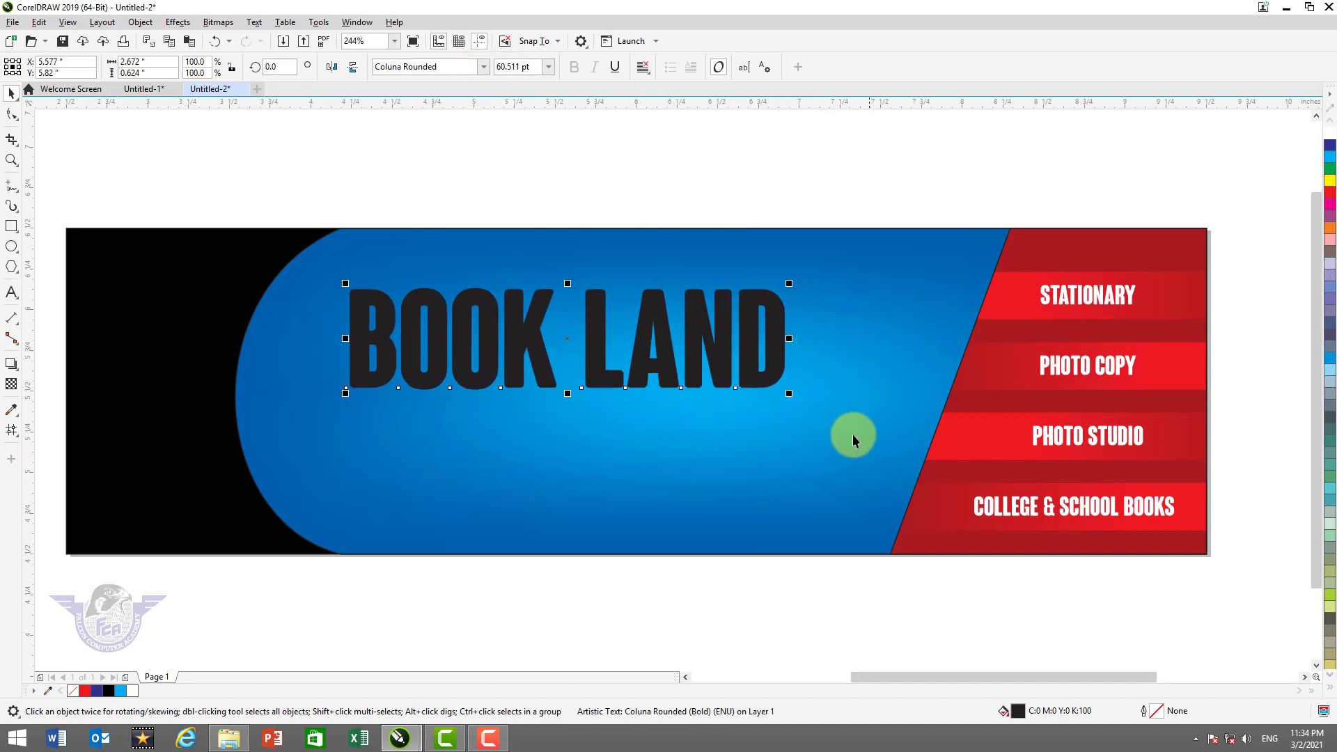
{"action": "key", "text": "F2"}
{"action": "left_click_drag", "start_coordinate": [309, 222], "coordinate": [1003, 587]}
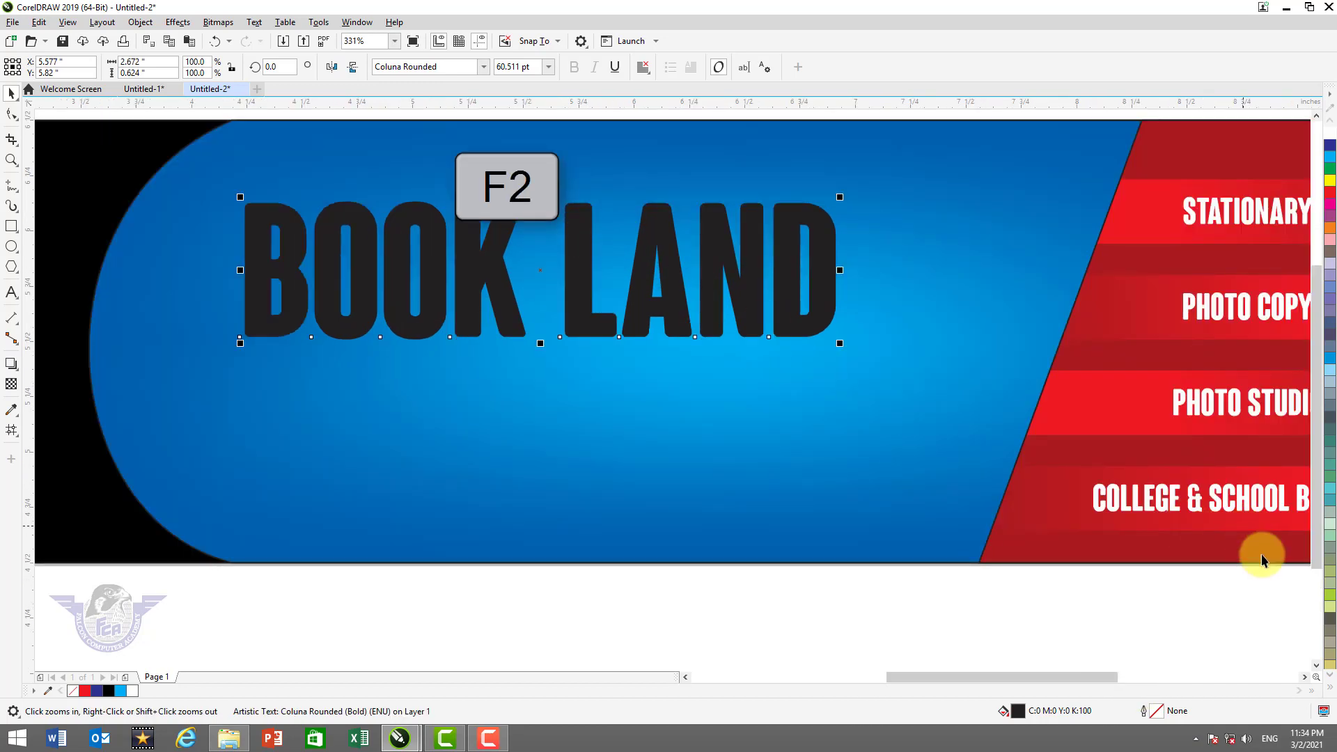
{"action": "left_click", "coordinate": [1330, 692]}
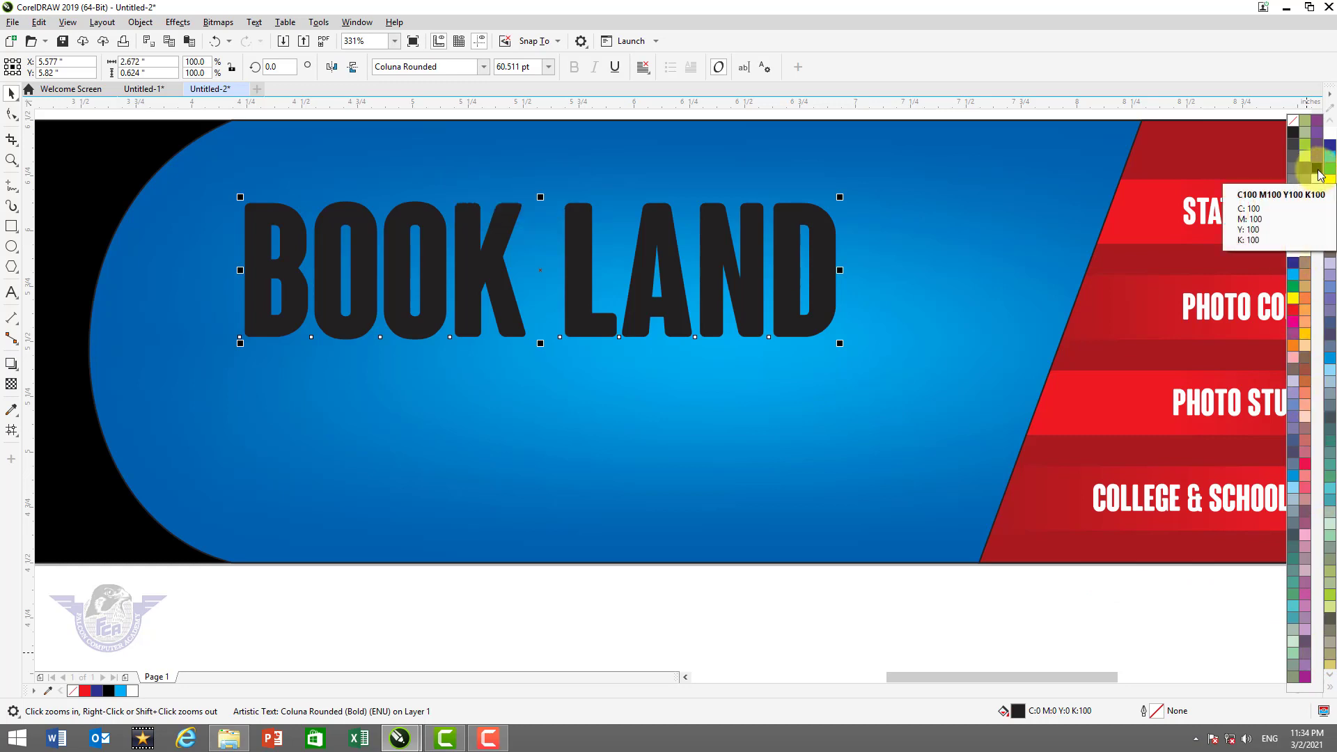
{"action": "left_click", "coordinate": [1318, 174]}
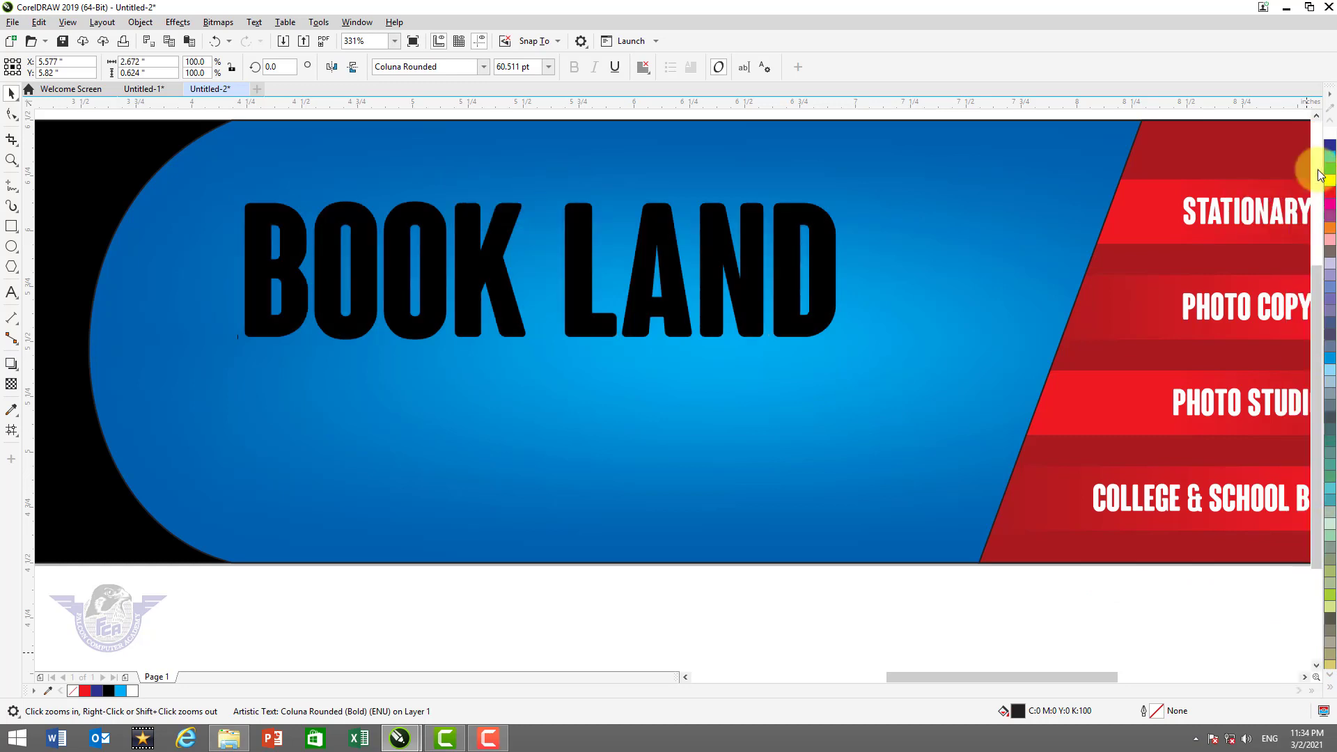
Duplicate the title slightly offset, fill the top copy white, and nudge it over the black copy
{"action": "left_click", "coordinate": [647, 297]}
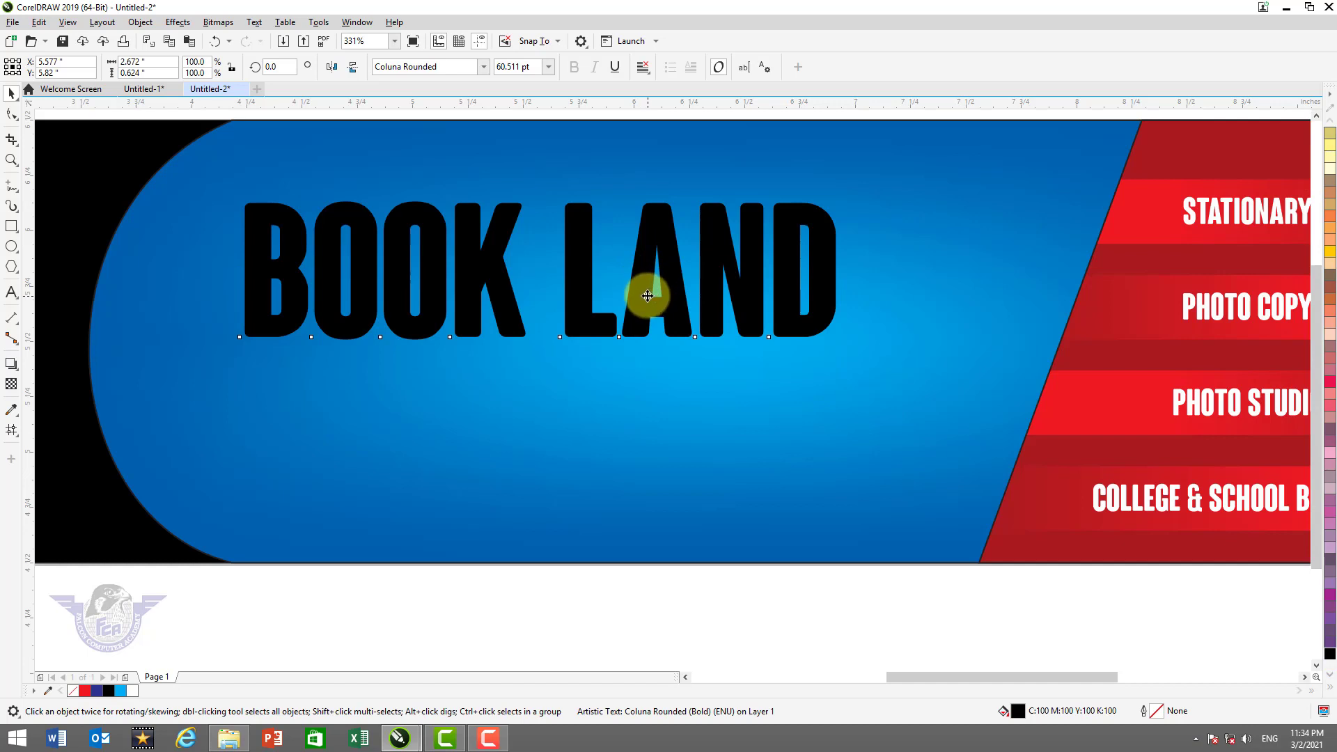
{"action": "left_click_drag", "start_coordinate": [648, 296], "coordinate": [667, 291]}
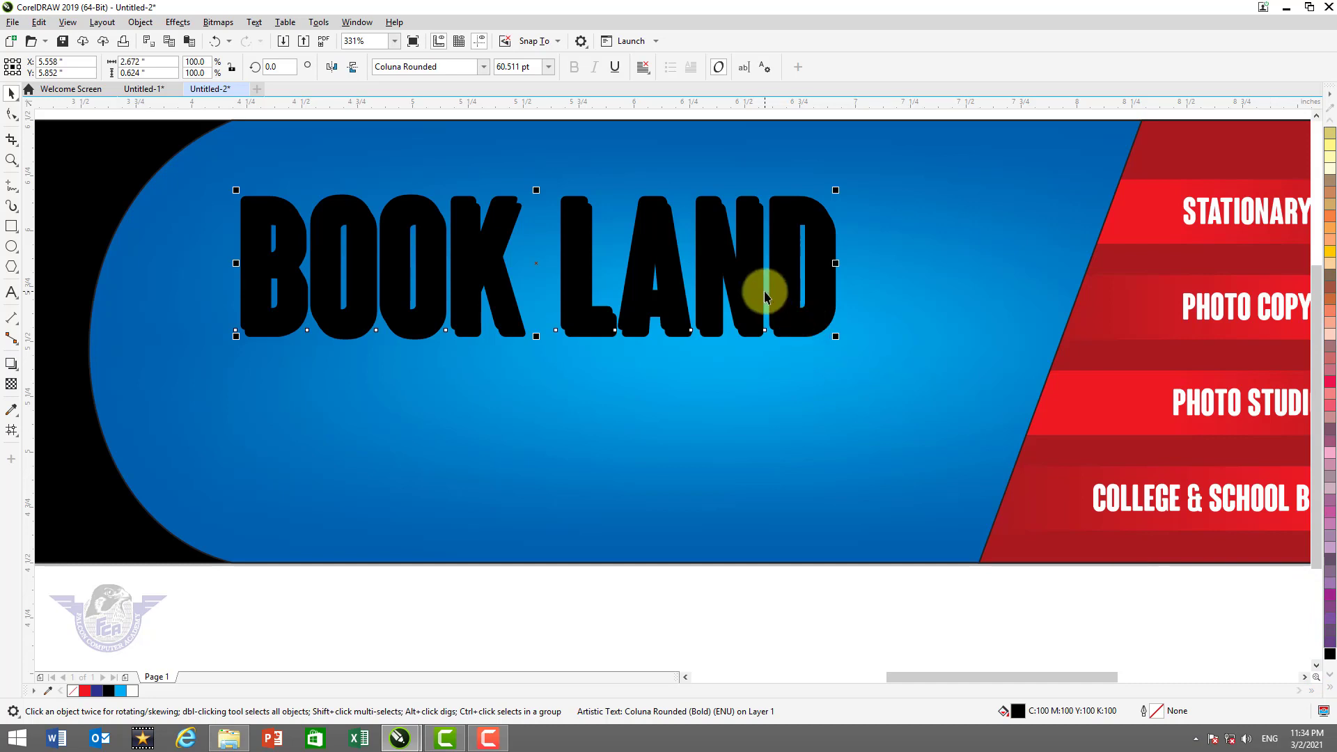
{"action": "left_click", "coordinate": [1331, 689]}
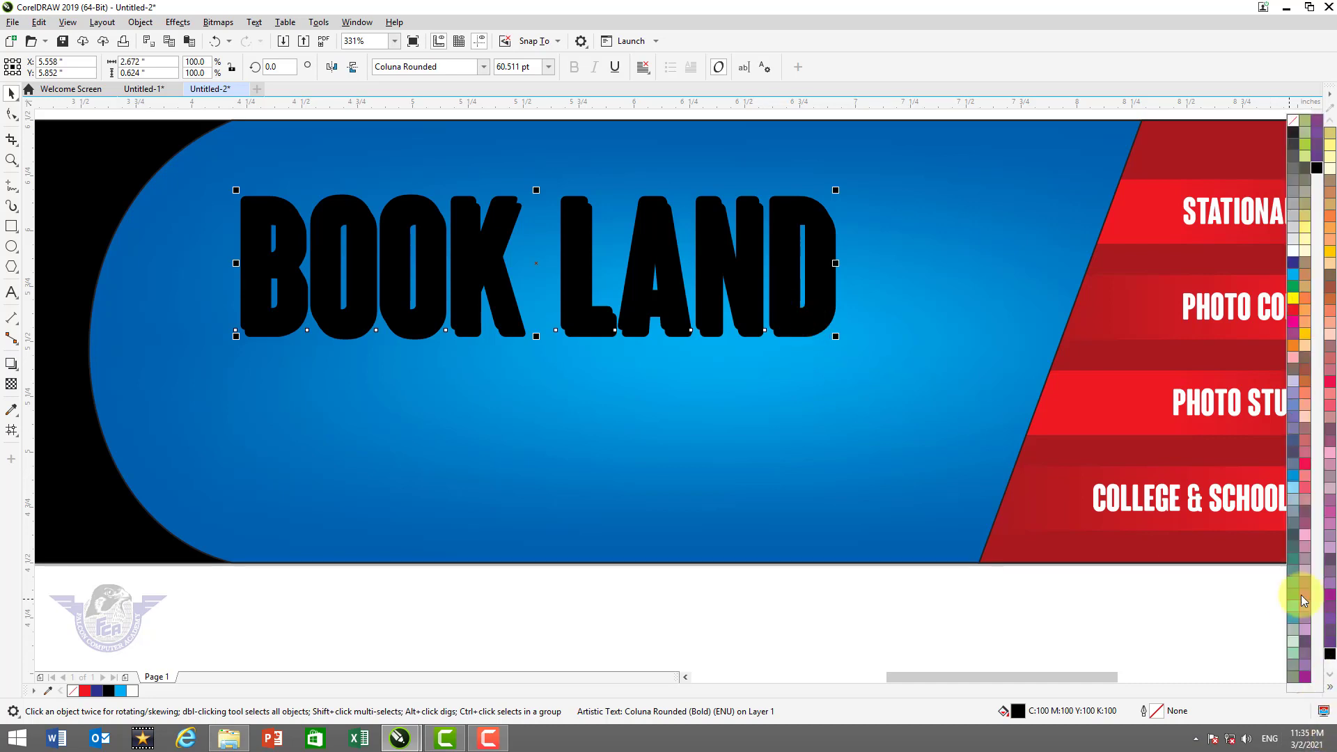
{"action": "left_click", "coordinate": [1289, 255]}
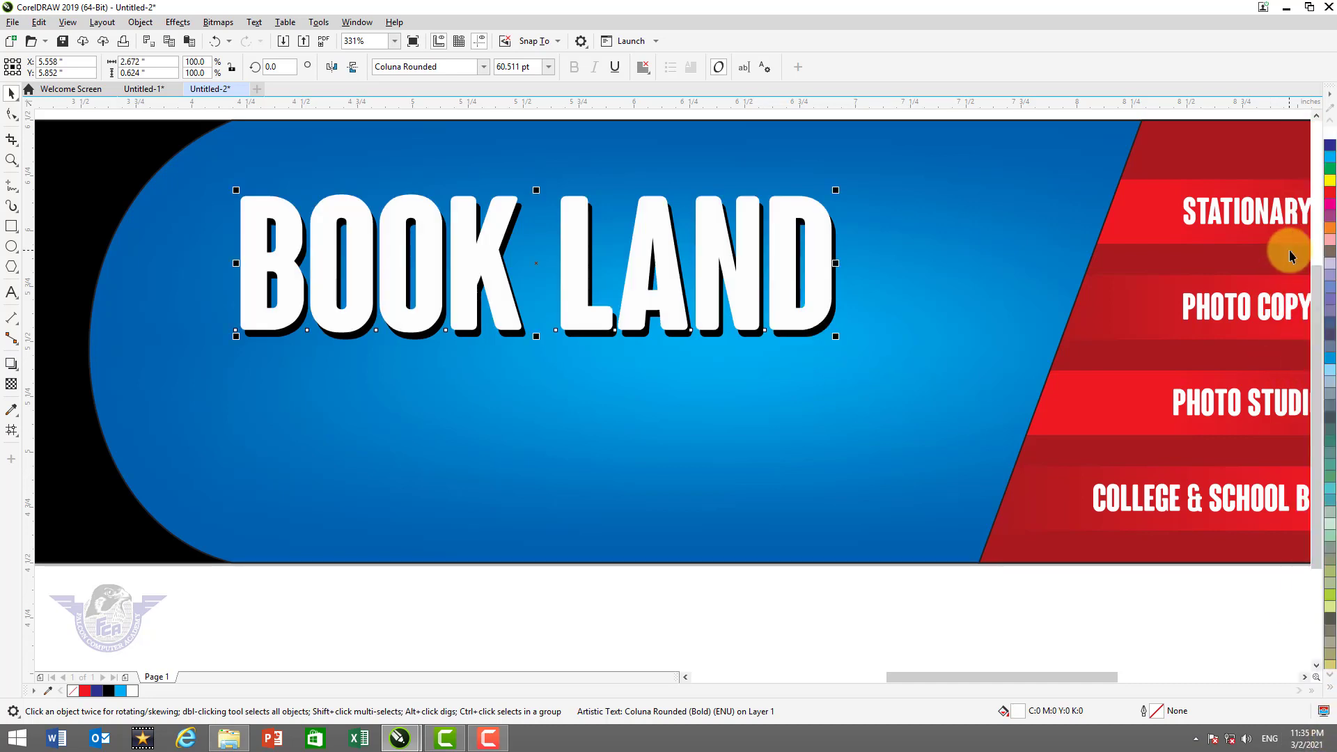
{"action": "key", "text": "F2"}
{"action": "left_click_drag", "start_coordinate": [495, 246], "coordinate": [700, 423]}
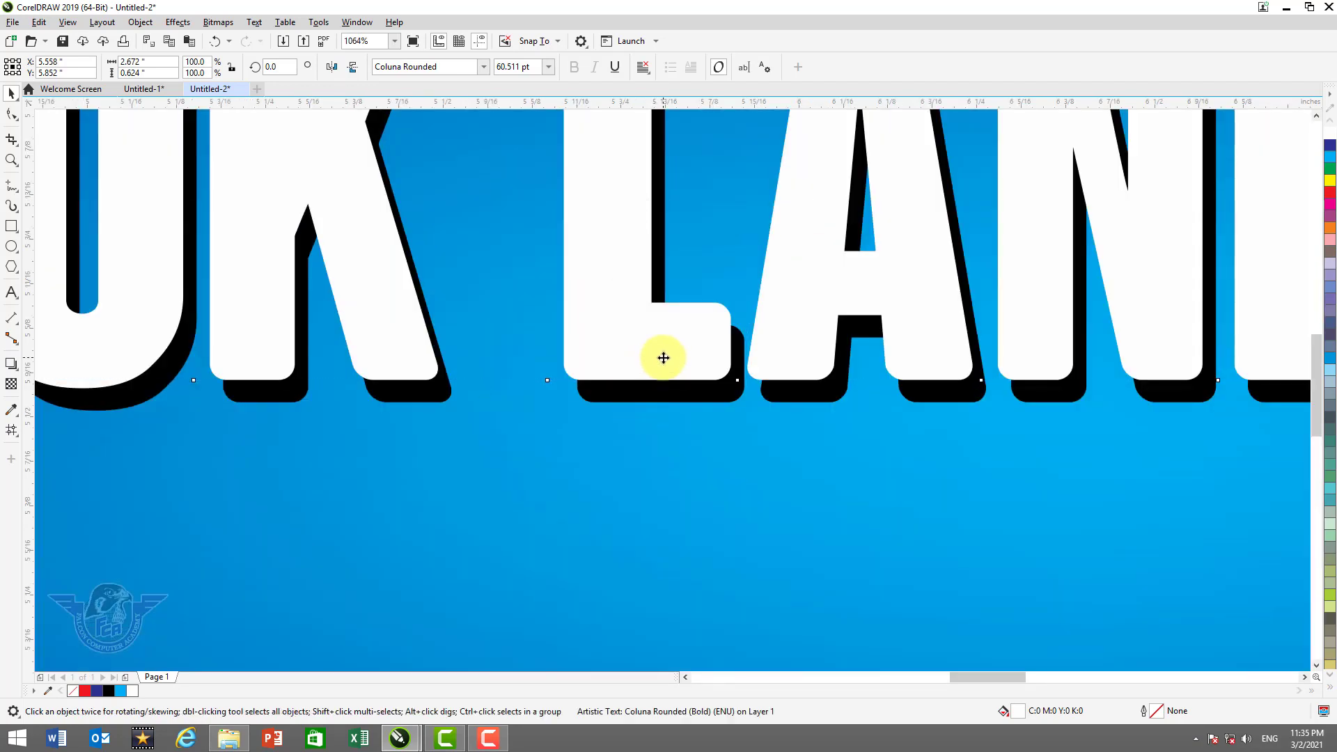
{"action": "left_click_drag", "start_coordinate": [663, 358], "coordinate": [660, 353]}
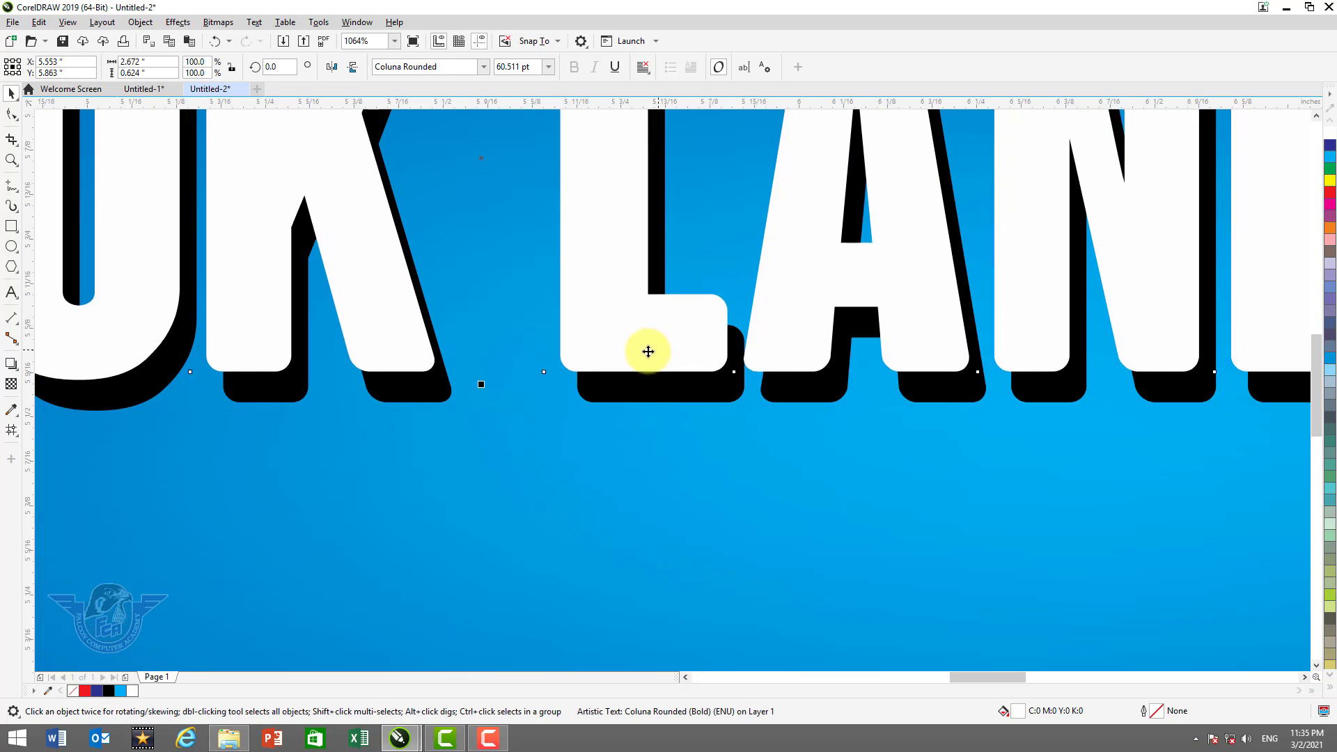
{"action": "left_click", "coordinate": [662, 395]}
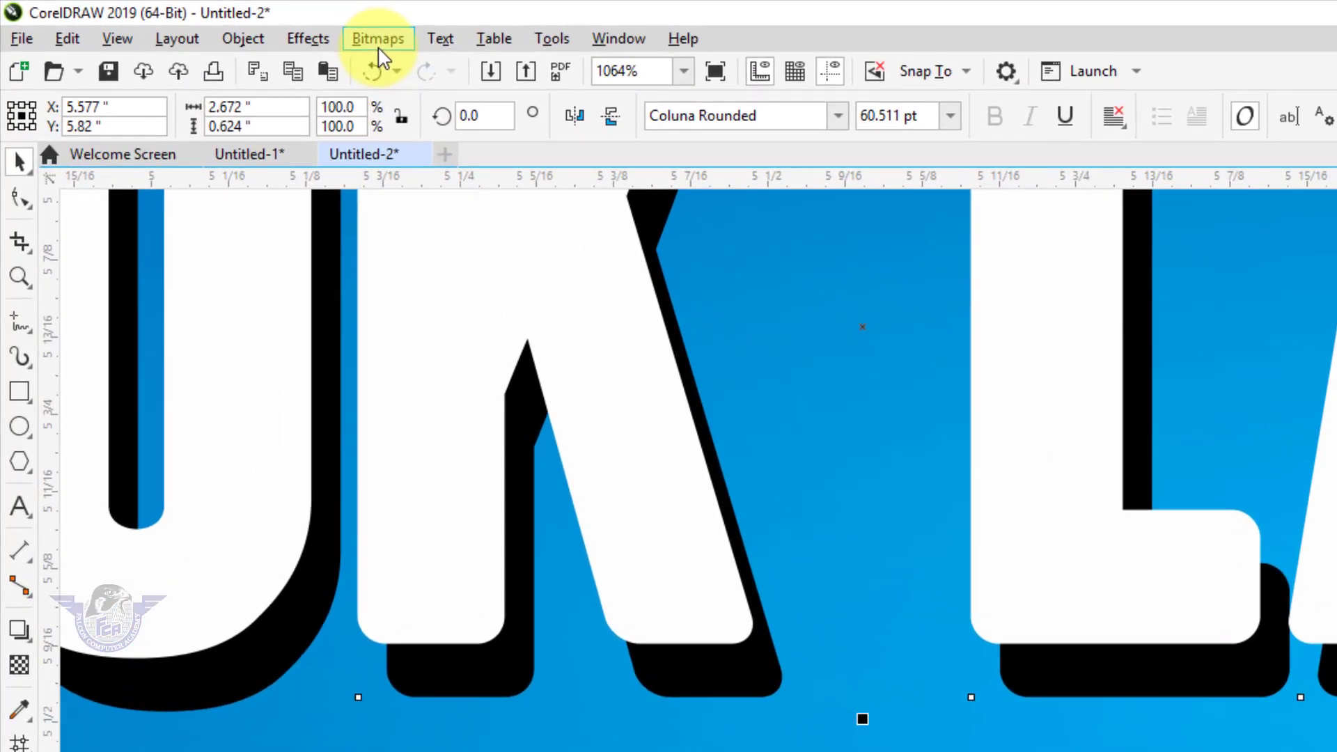
{"action": "left_click", "coordinate": [218, 23]}
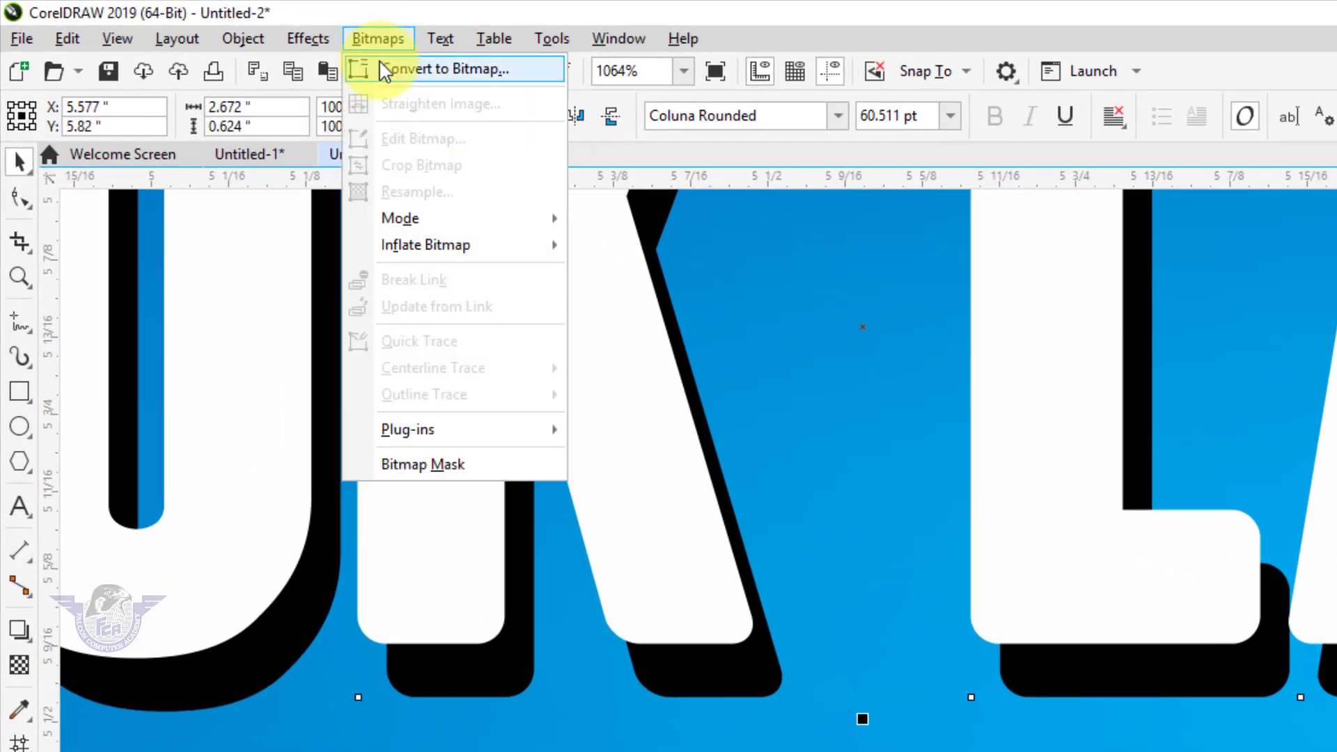
Convert the black copy to a 300 dpi bitmap and soften it with a Gaussian blur
{"action": "left_click", "coordinate": [382, 67]}
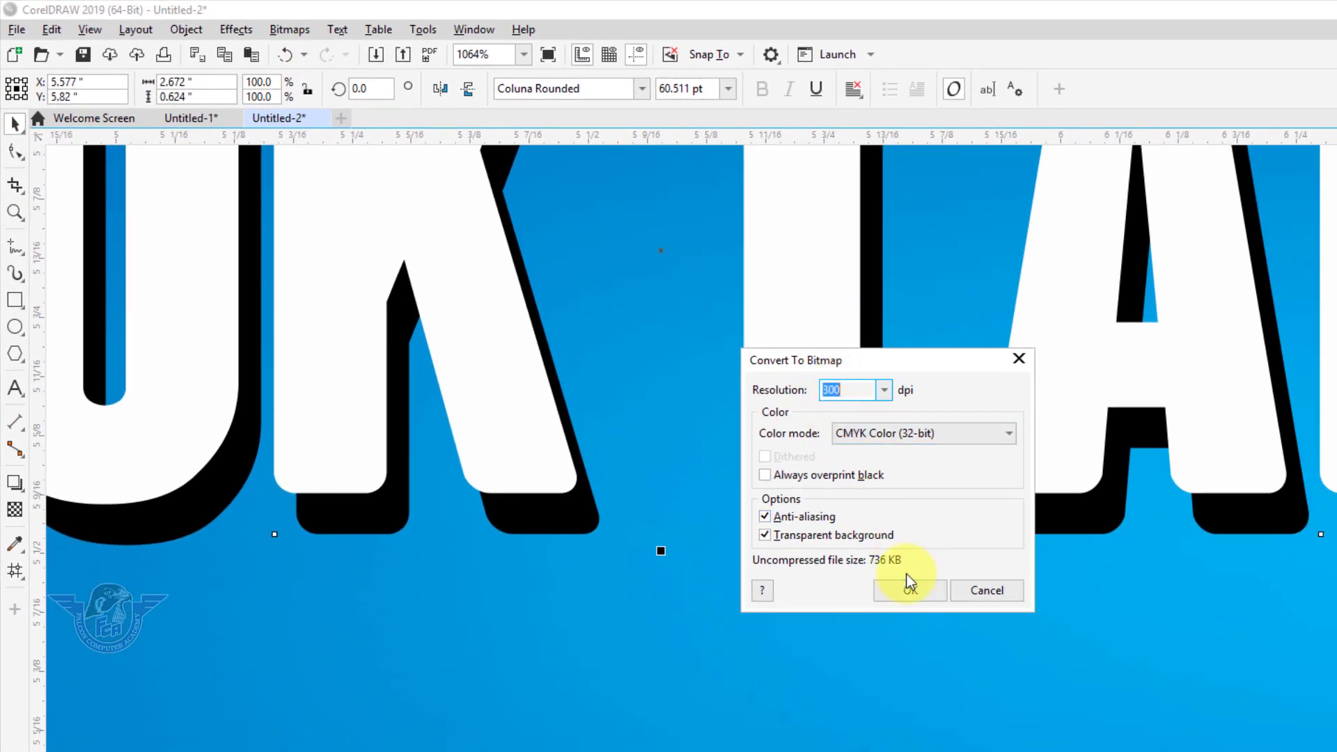
{"action": "left_click", "coordinate": [921, 594]}
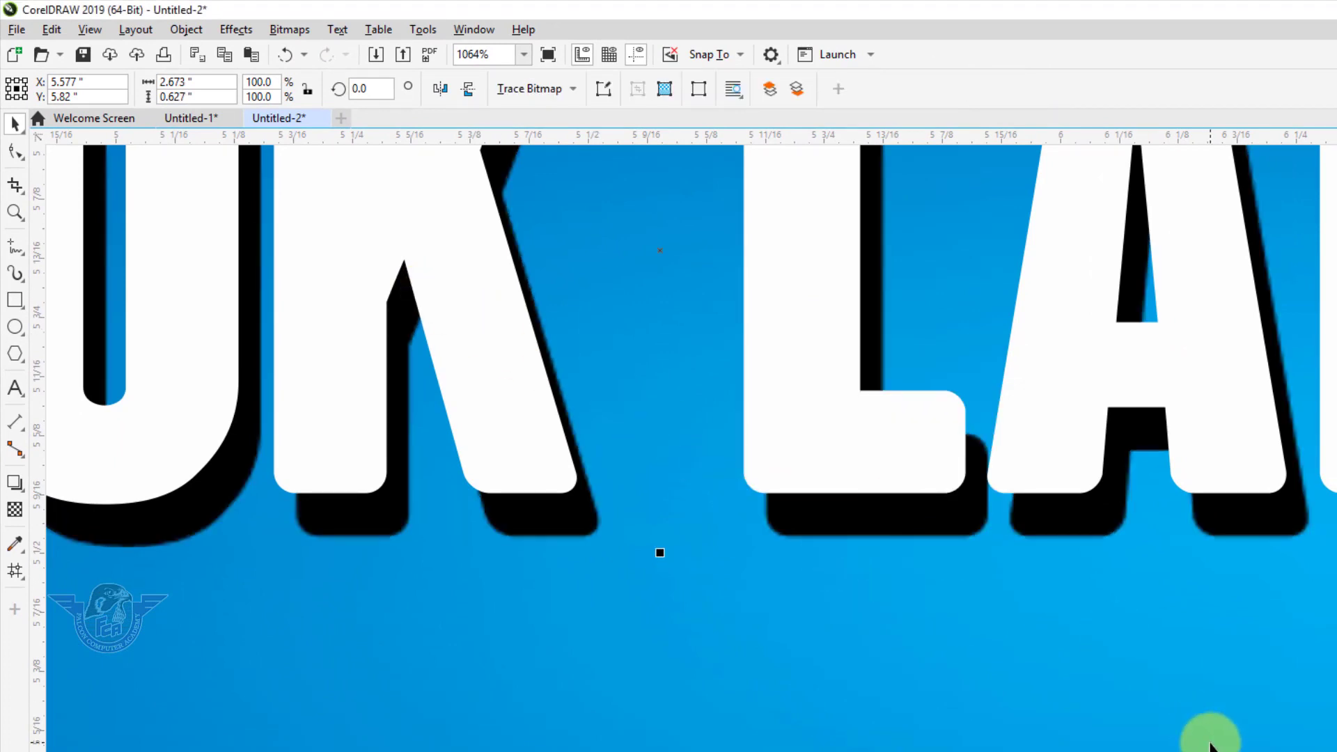
{"action": "scroll", "coordinate": [1208, 740], "scroll_direction": "down", "scroll_amount": 3}
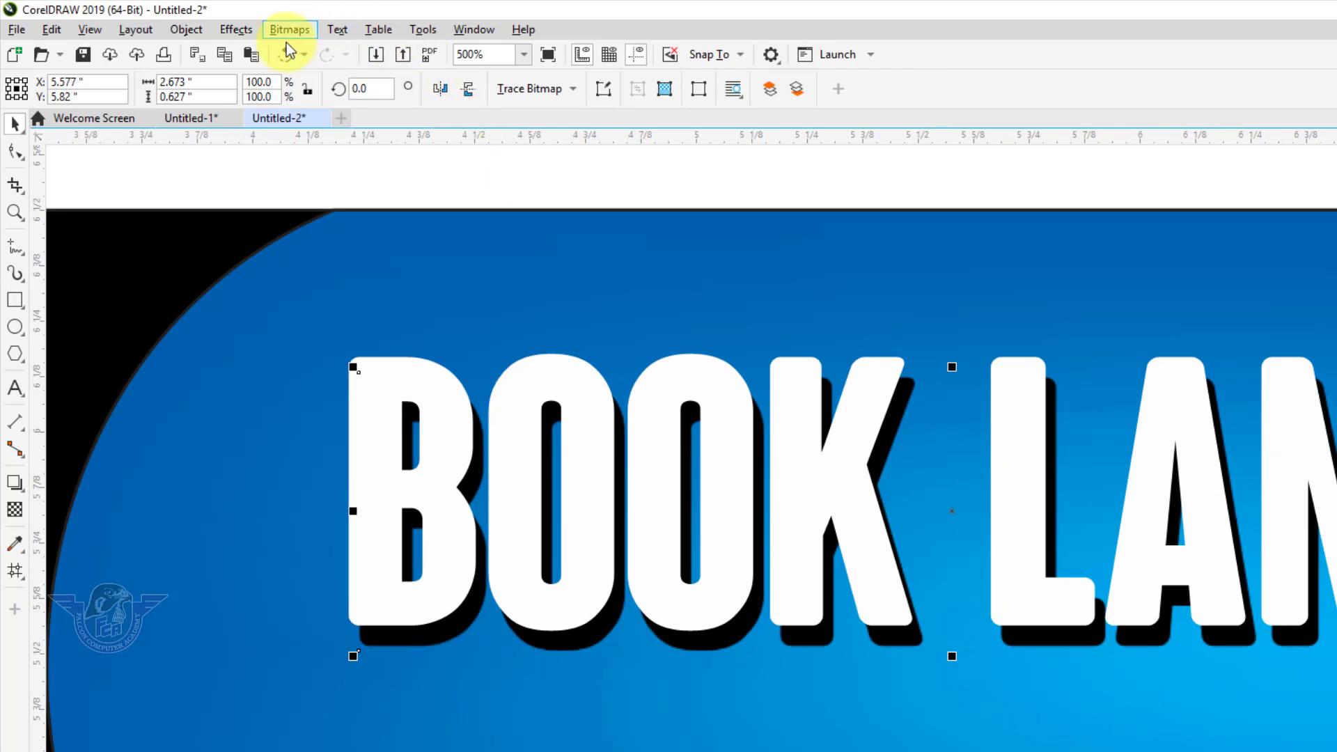
{"action": "left_click", "coordinate": [249, 31]}
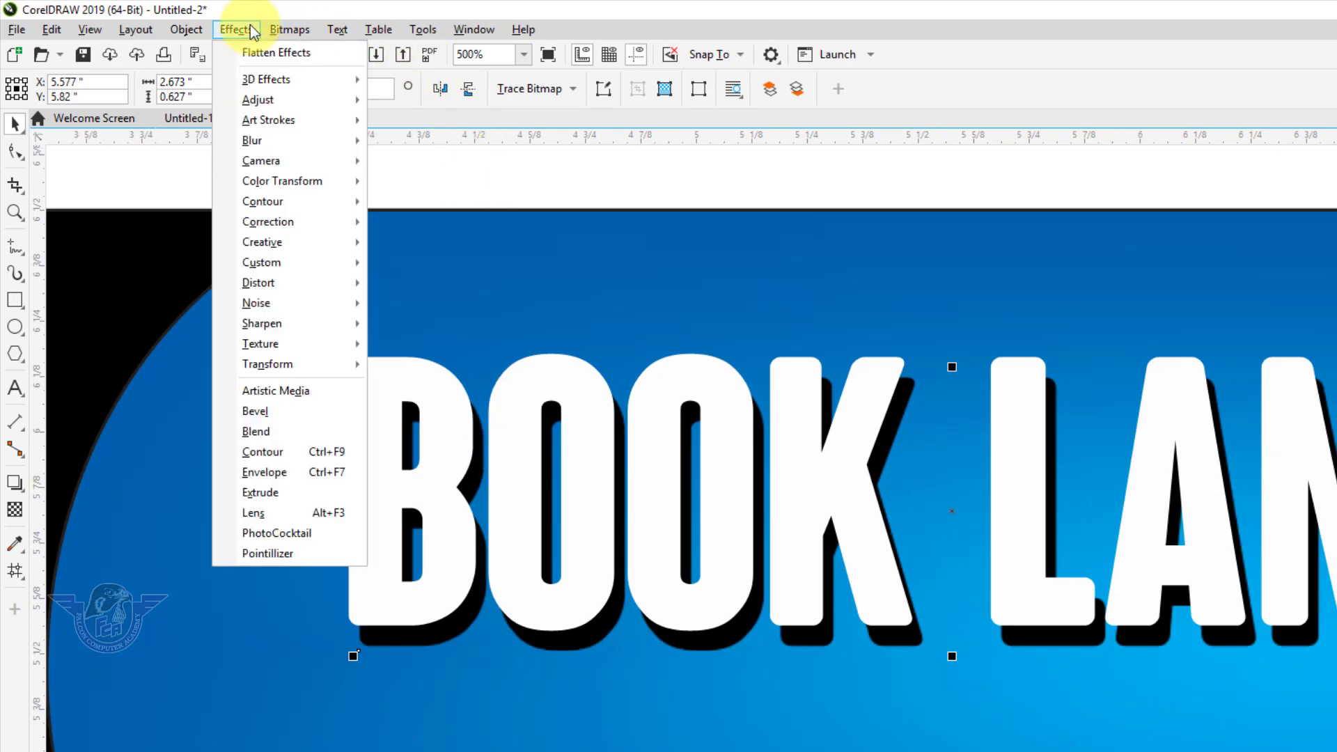
{"action": "mouse_move", "coordinate": [280, 38]}
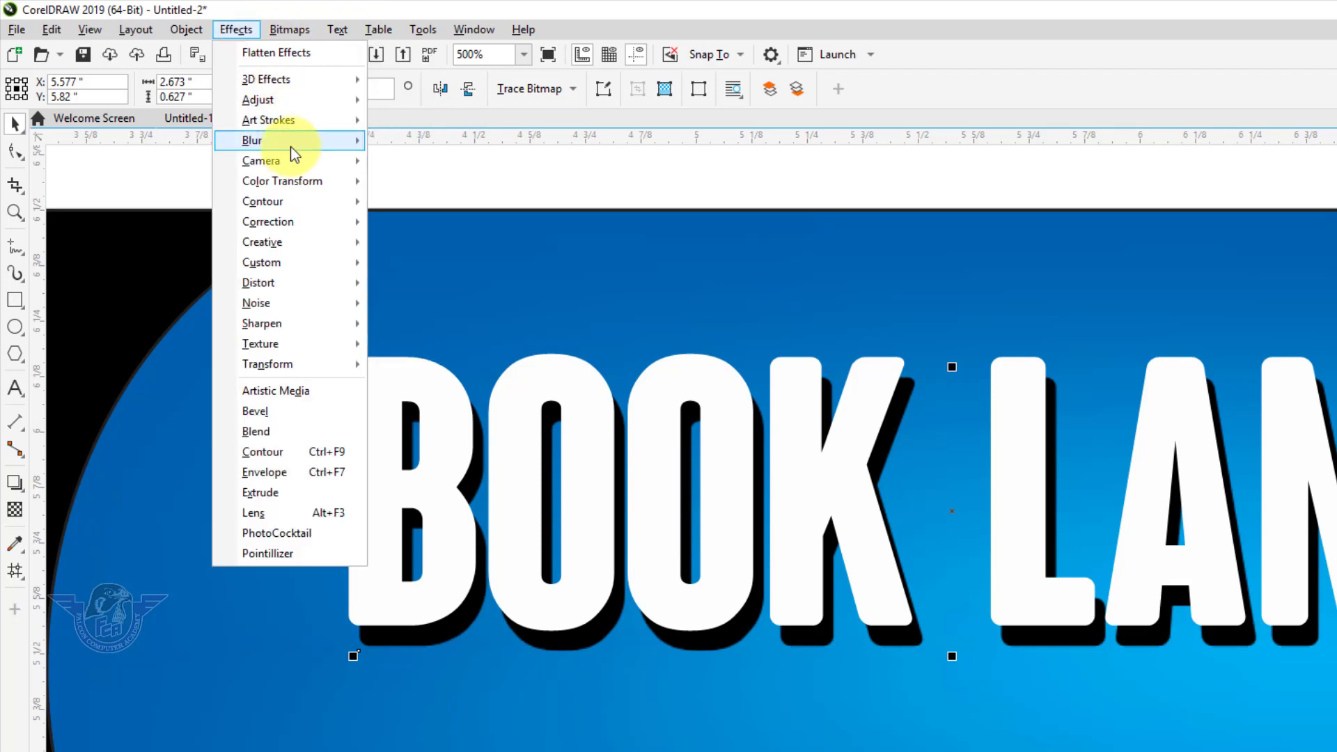
{"action": "mouse_move", "coordinate": [290, 142]}
{"action": "left_click", "coordinate": [403, 169]}
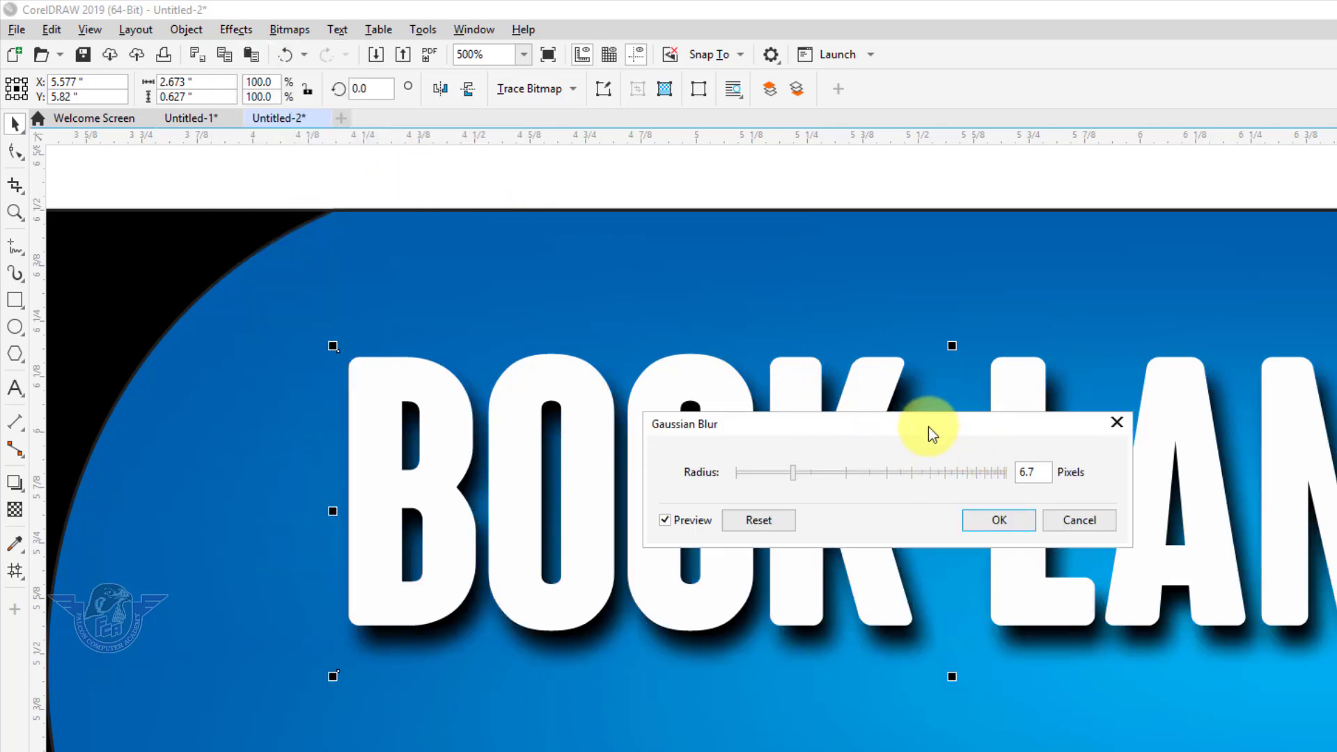
{"action": "left_click_drag", "start_coordinate": [905, 427], "coordinate": [990, 162]}
{"action": "left_click_drag", "start_coordinate": [870, 216], "coordinate": [888, 213]}
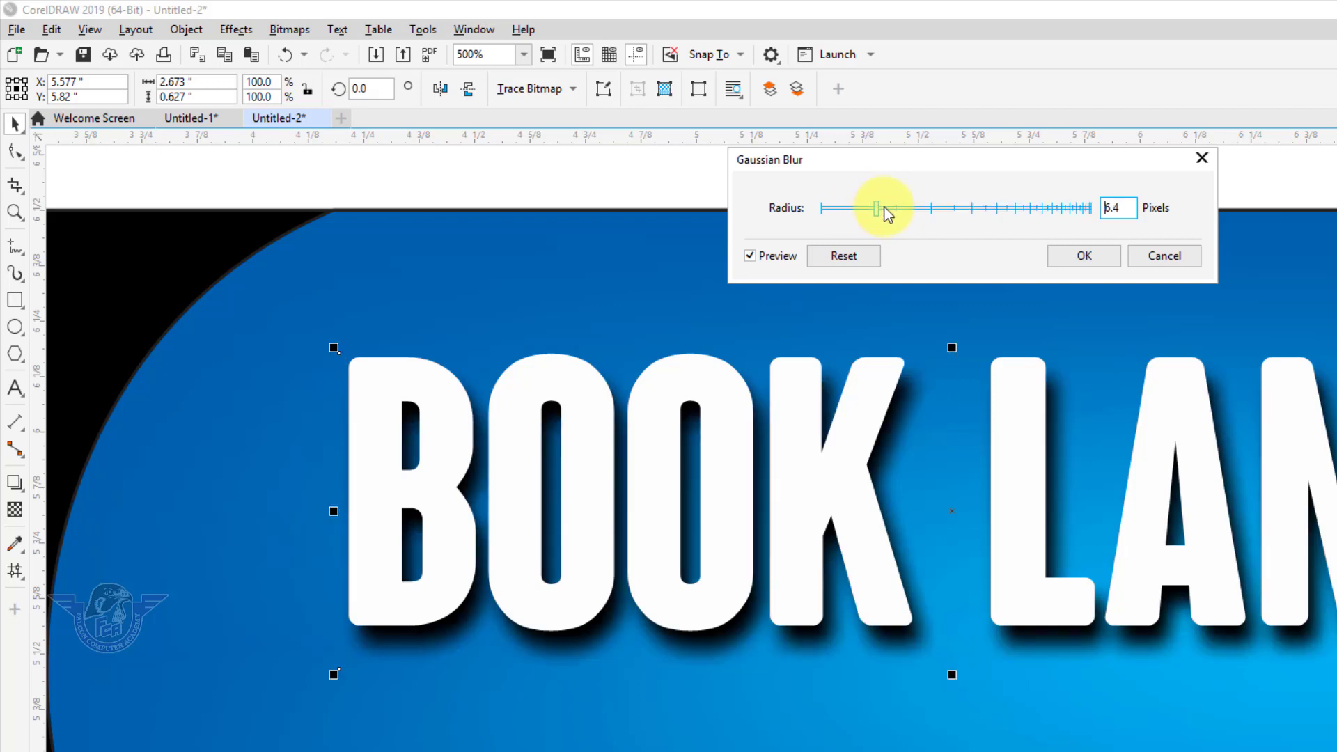
{"action": "left_click", "coordinate": [1096, 262]}
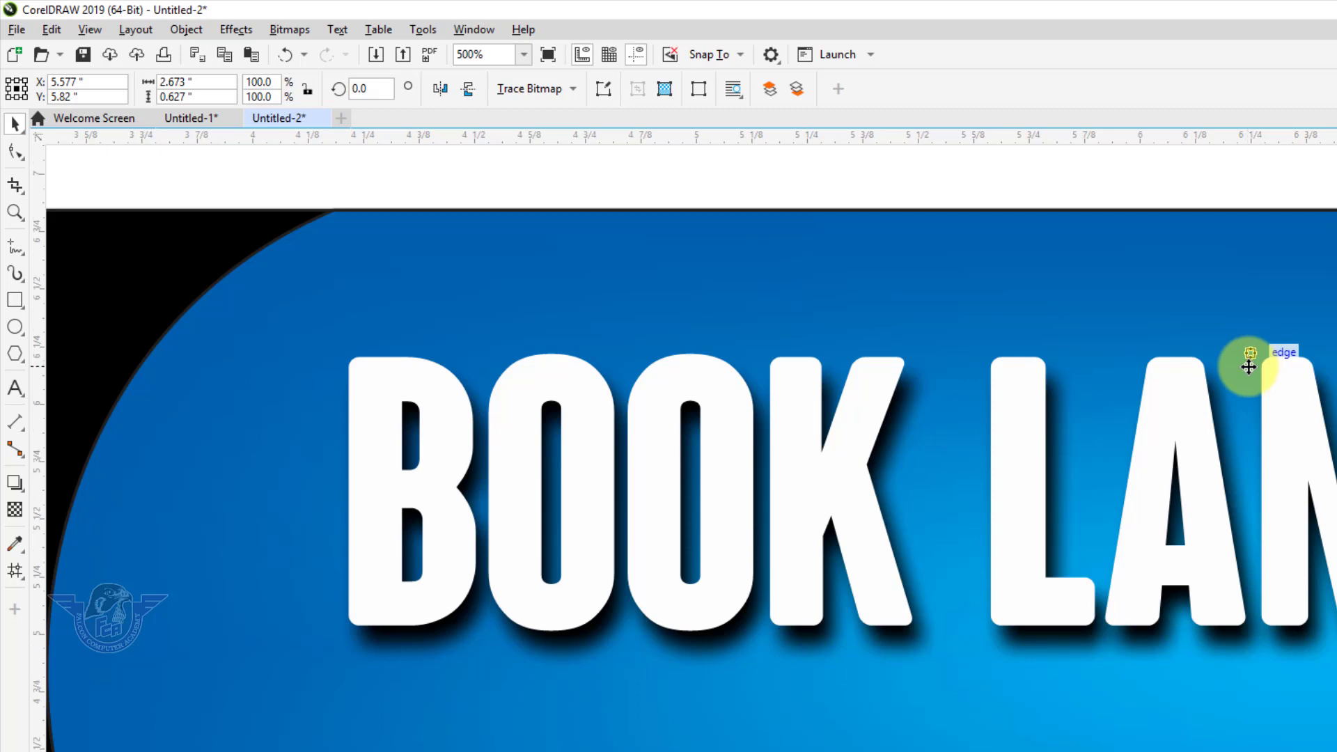
Group the white title with its blurred shadow, enlarge it to 2.925 × 0.755 in, and reposition it
{"action": "key", "text": "F4"}
{"action": "left_click", "coordinate": [1112, 232]}
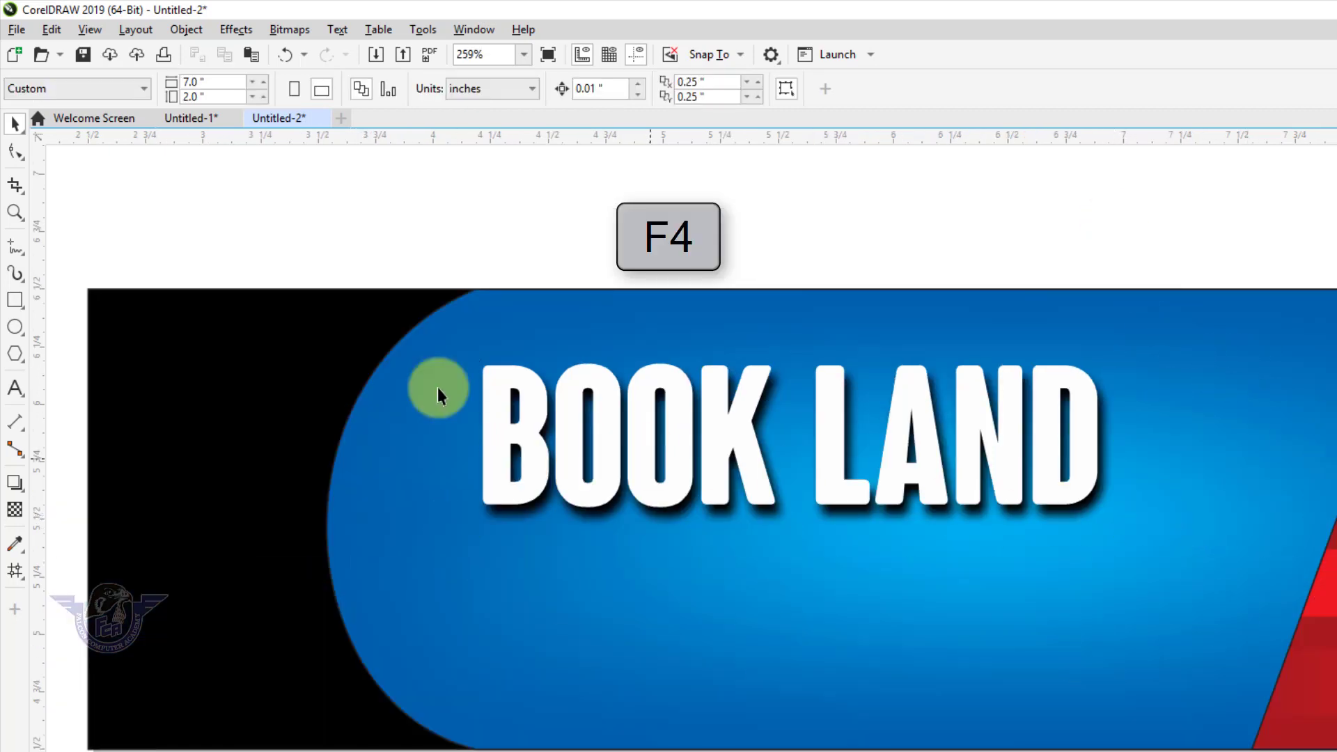
{"action": "left_click_drag", "start_coordinate": [352, 227], "coordinate": [1248, 599]}
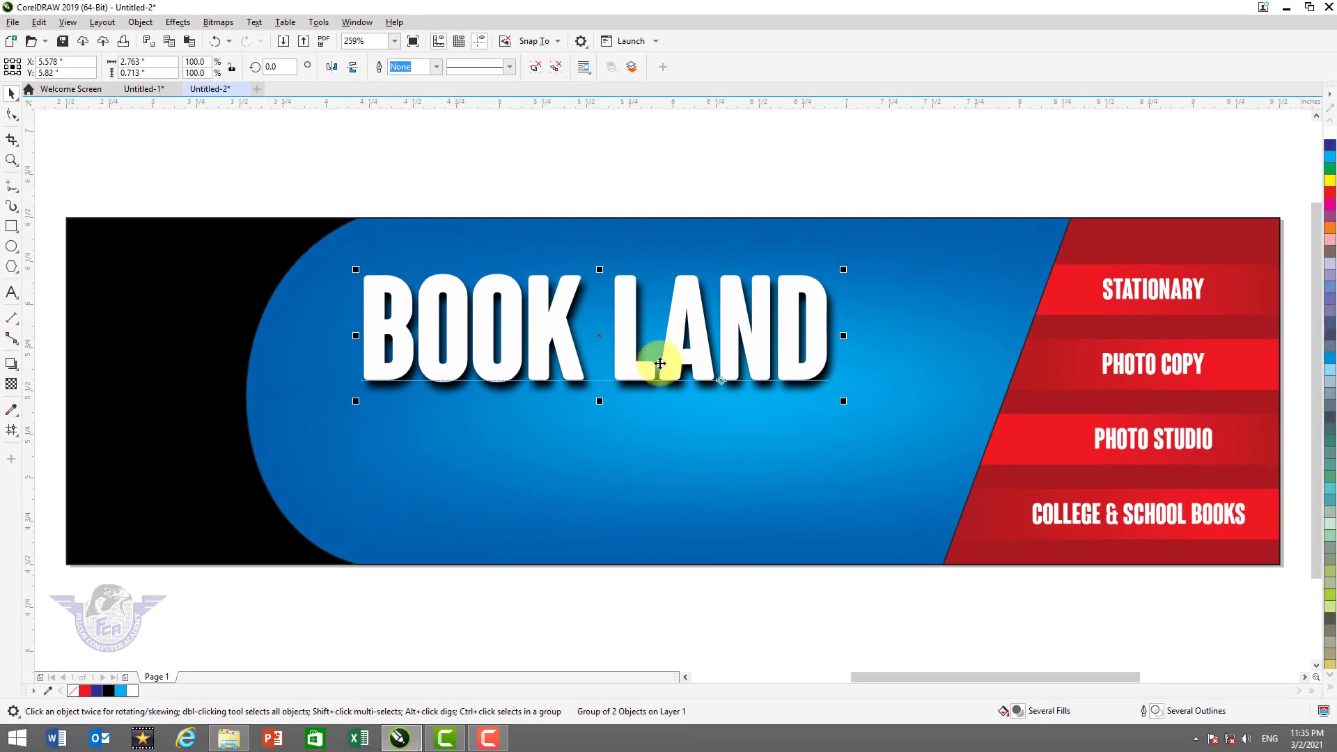
{"action": "key", "text": "ctrl+g"}
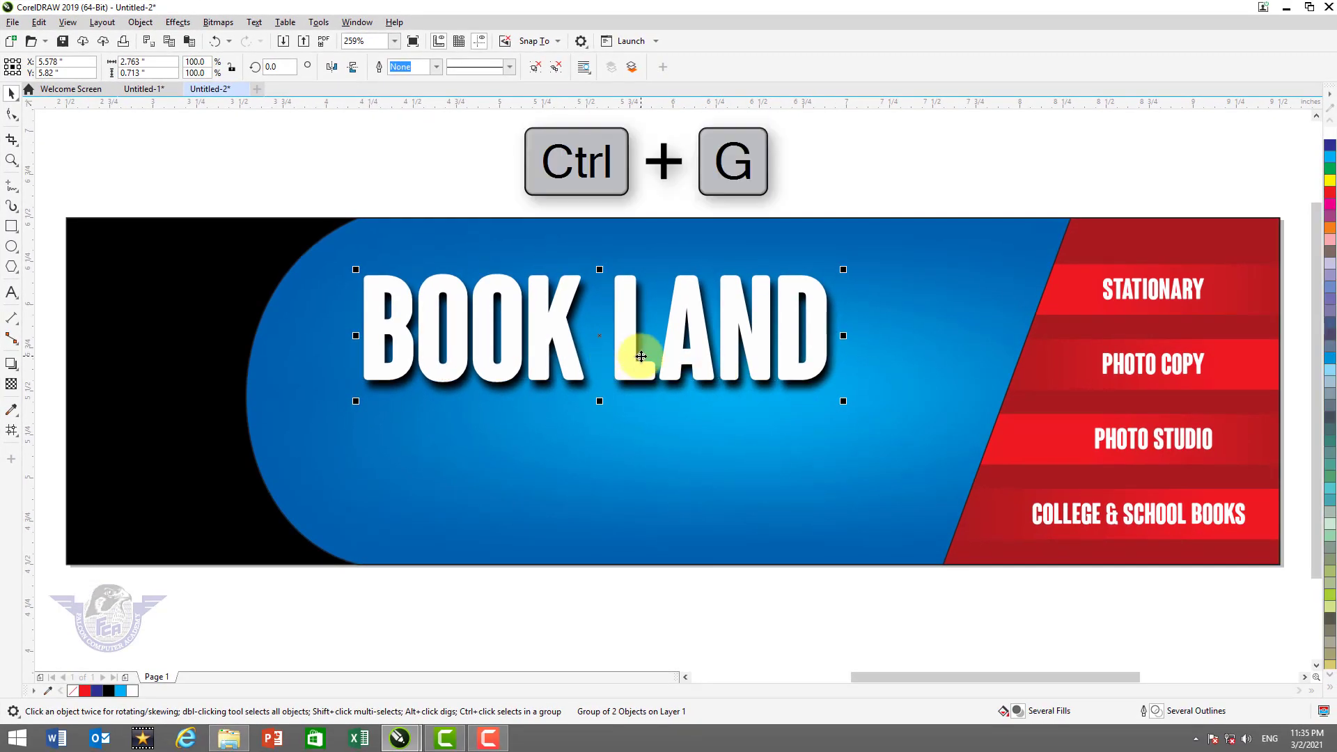
{"action": "left_click_drag", "start_coordinate": [844, 405], "coordinate": [868, 420]}
{"action": "left_click_drag", "start_coordinate": [641, 358], "coordinate": [654, 369]}
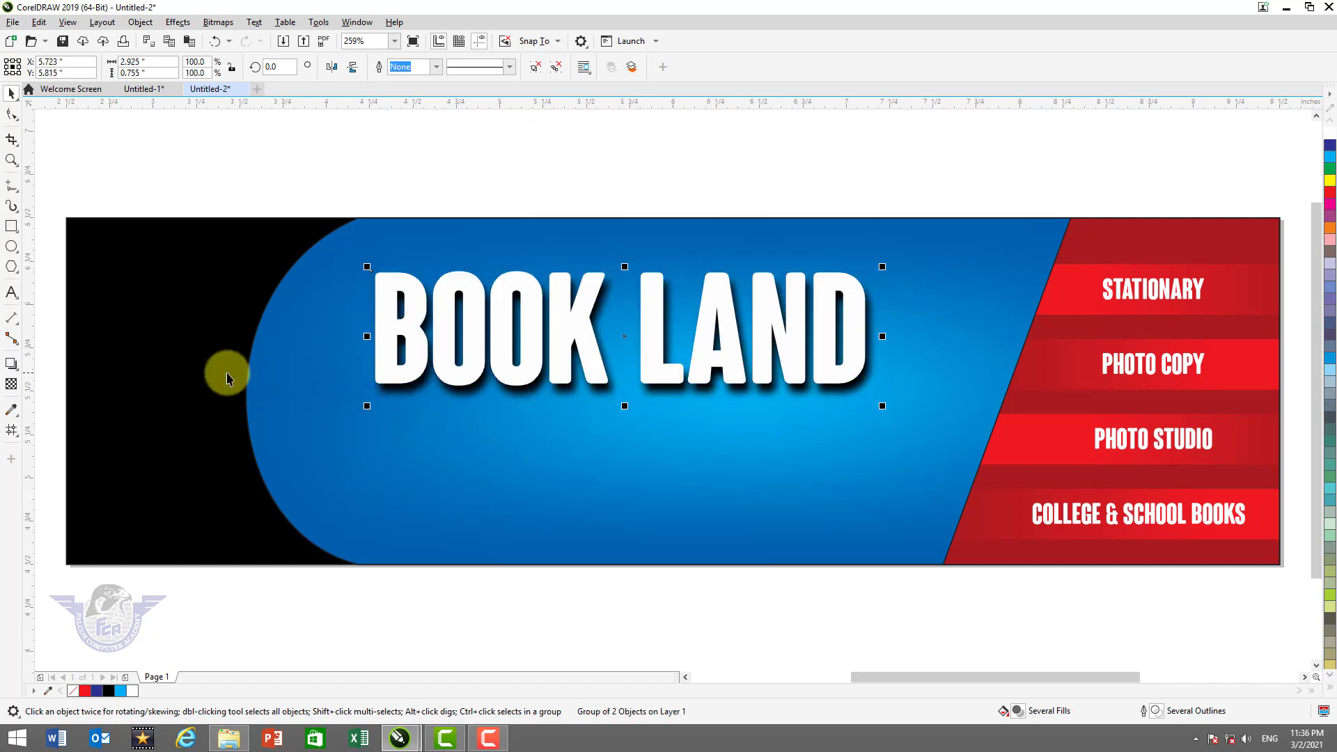
{"action": "left_click", "coordinate": [11, 292]}
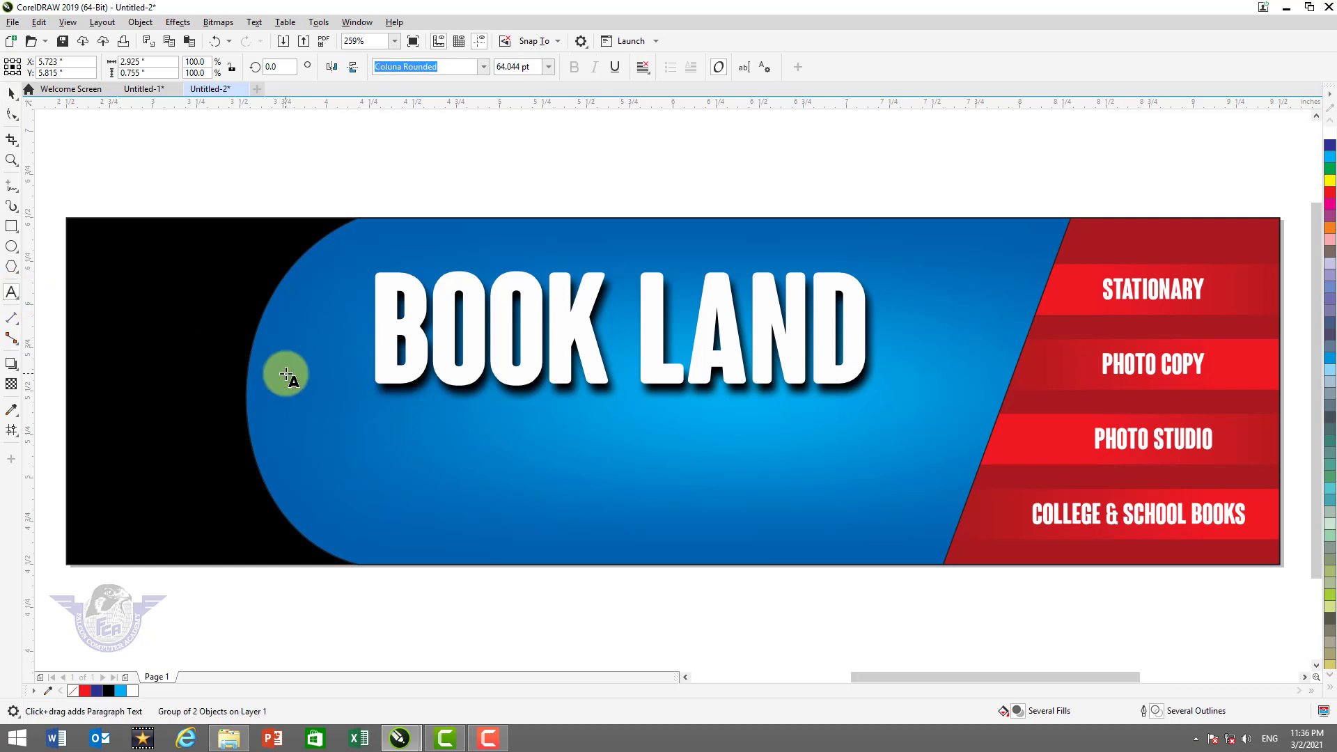
{"action": "left_click", "coordinate": [406, 440]}
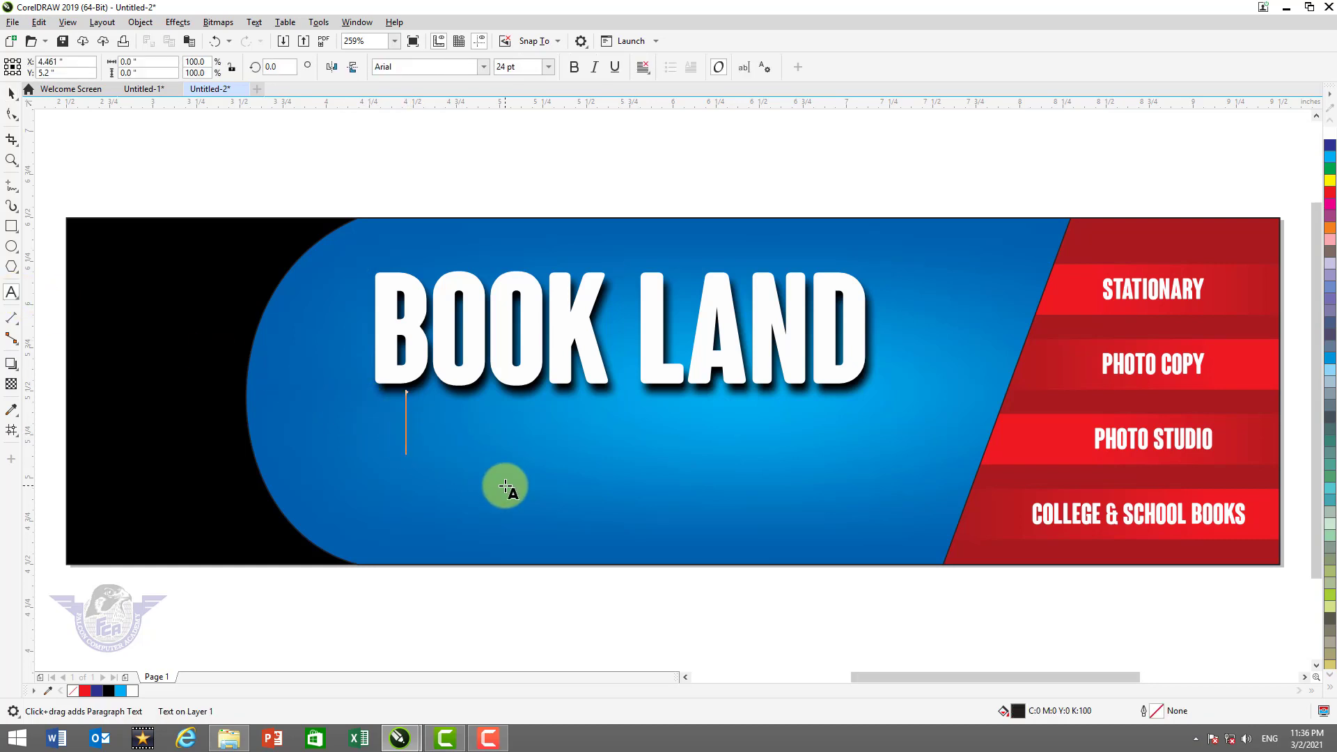
{"action": "type", "text": "www"}
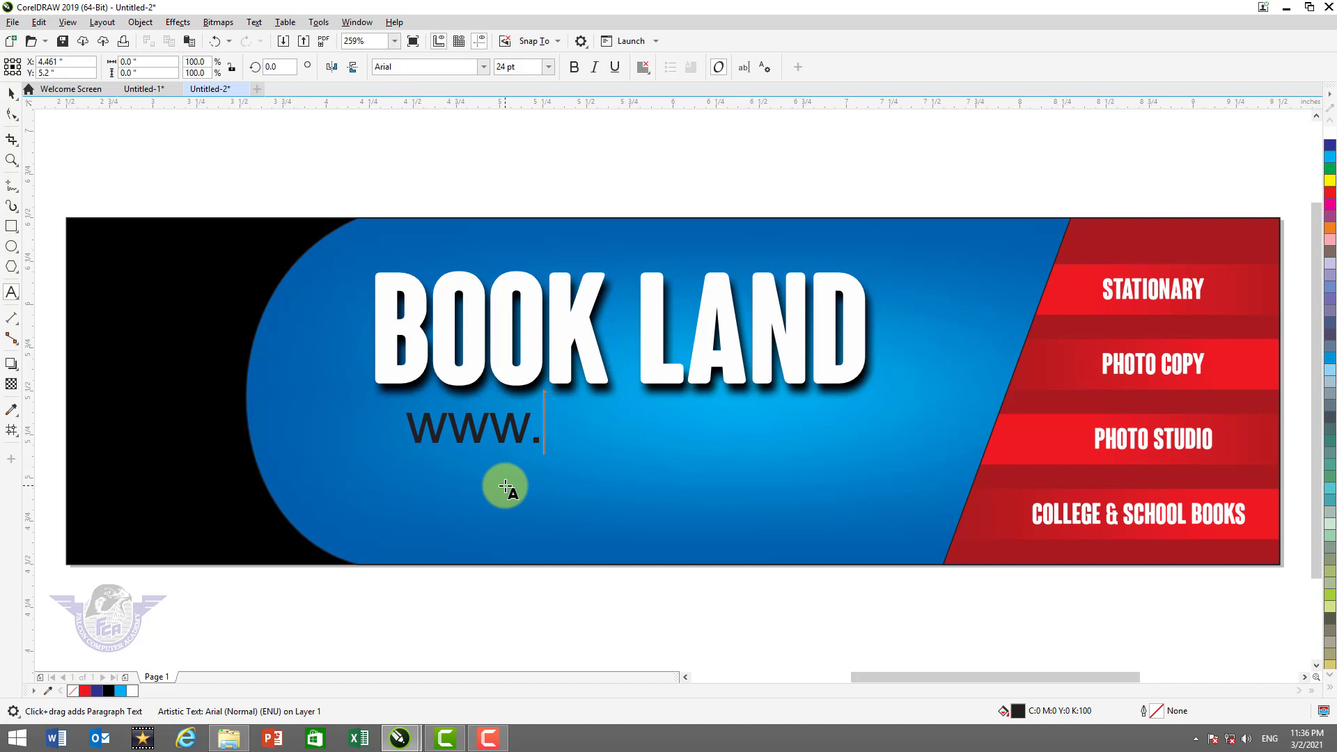
{"action": "type", "text": ".boo"}
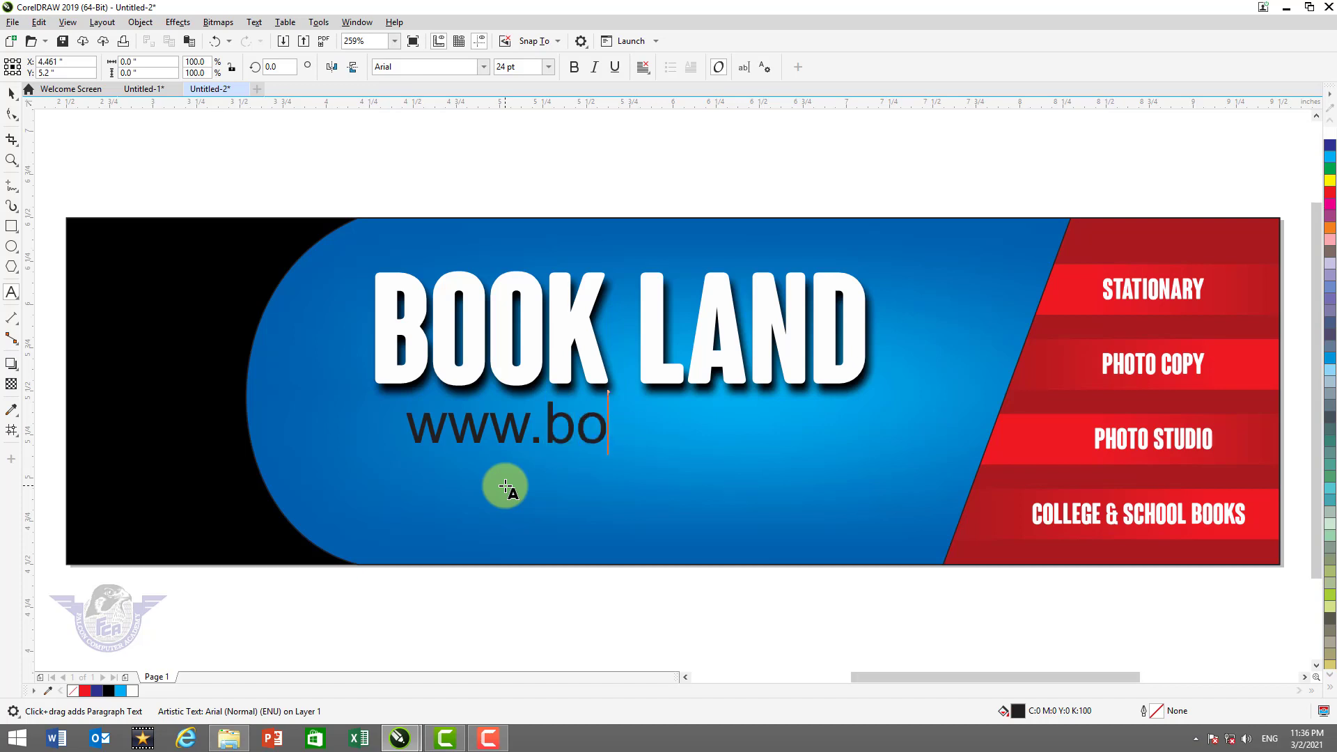
{"action": "key", "text": "BackSpace"}
{"action": "key", "text": "BackSpace"}
{"action": "type", "text": "xyzboo"}
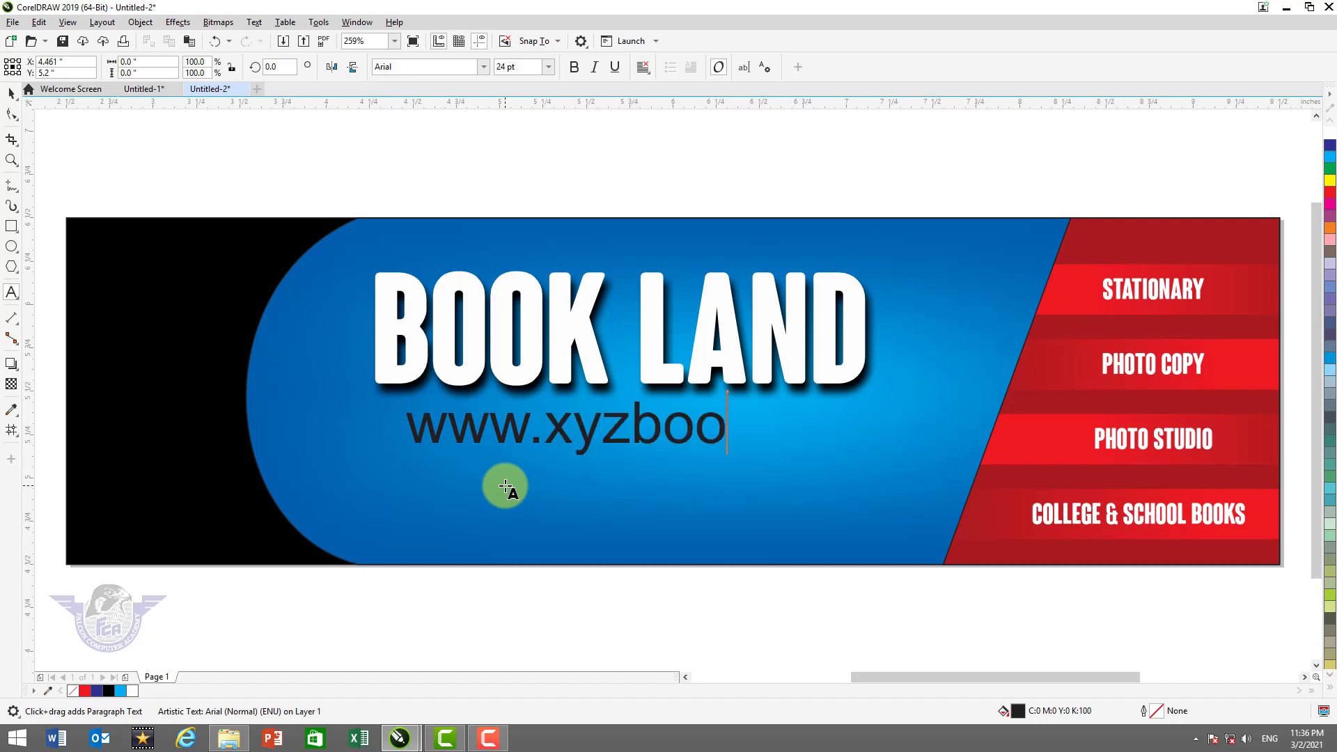
{"action": "type", "text": "kland.com"}
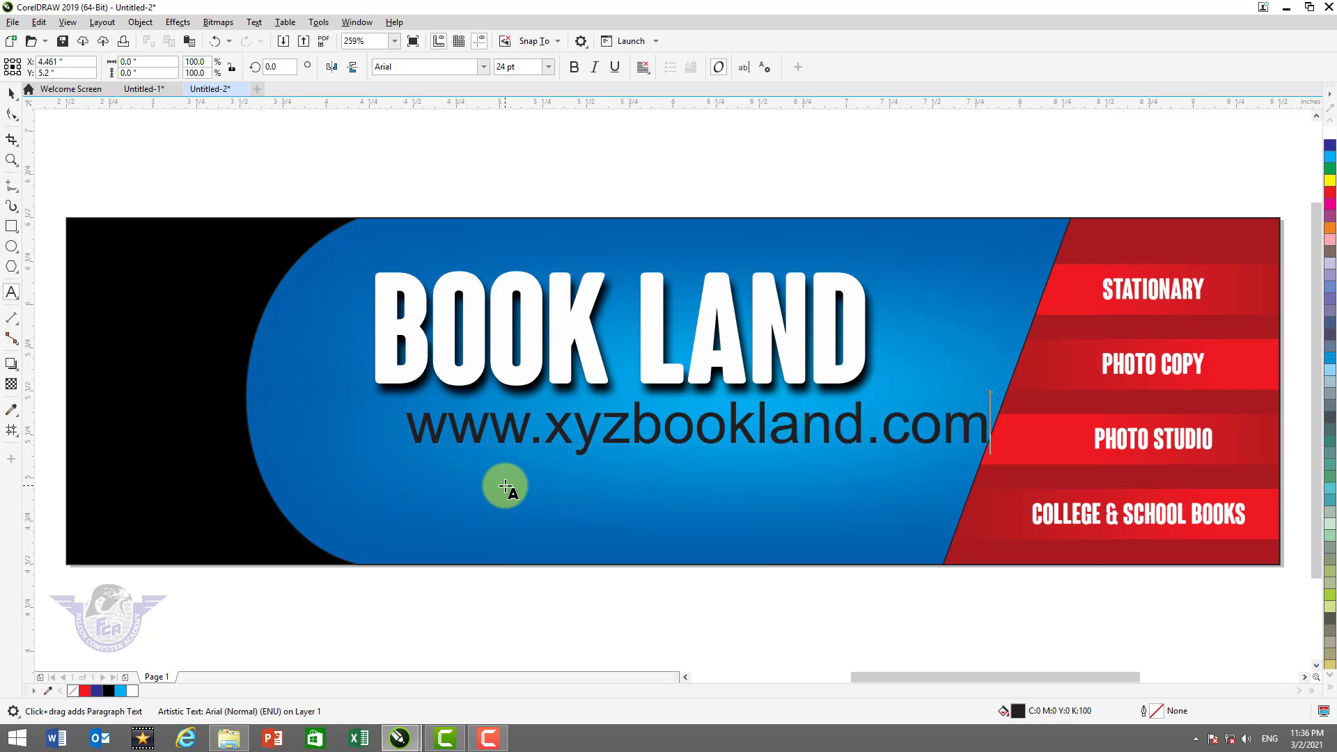
{"action": "key", "text": "Escape"}
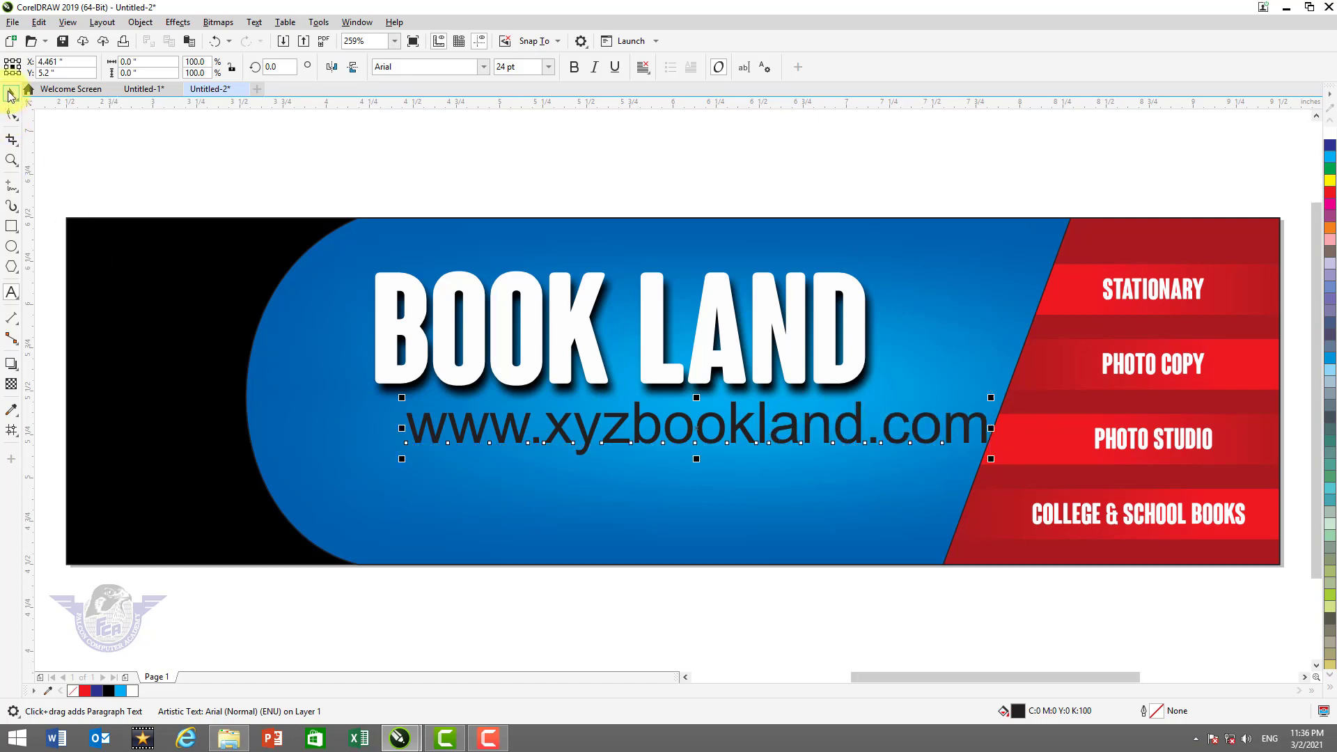
{"action": "left_click", "coordinate": [10, 94]}
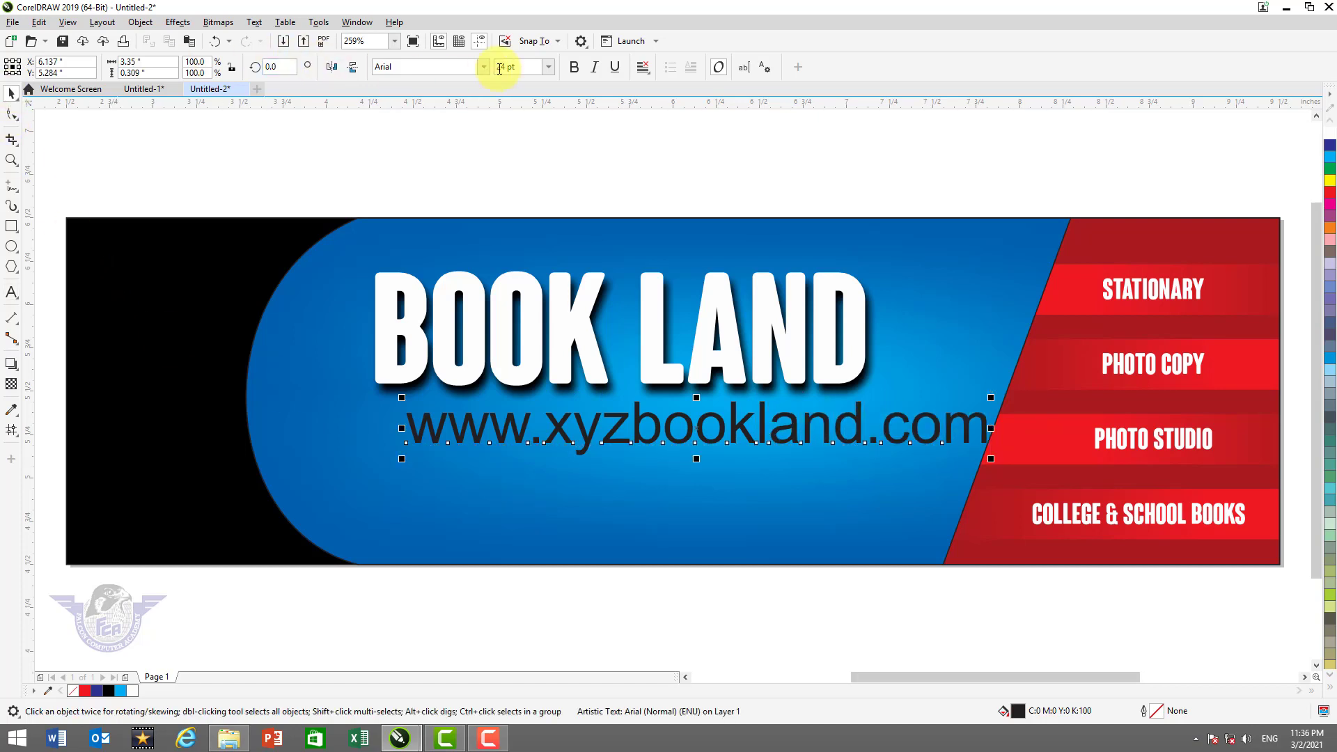
Make the URL text bold, 8 pt, and white
{"action": "left_click", "coordinate": [575, 69]}
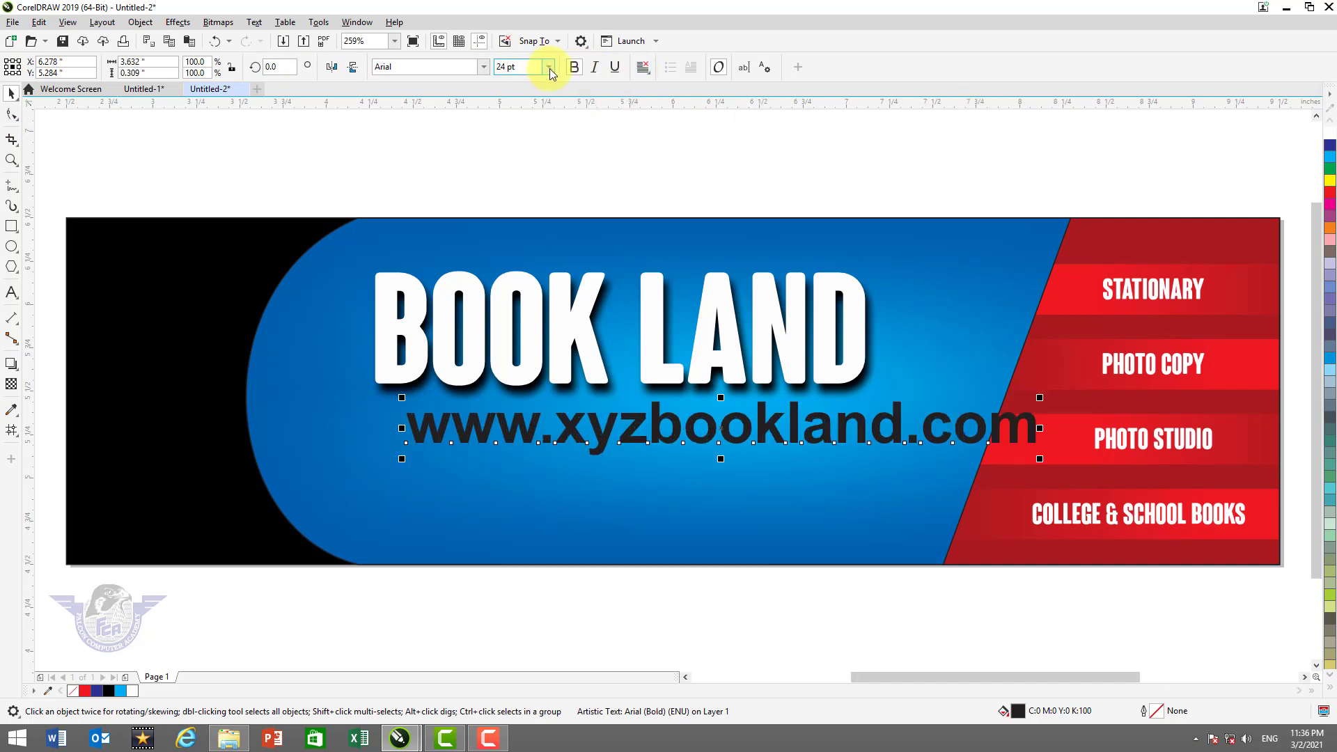
{"action": "left_click", "coordinate": [550, 67]}
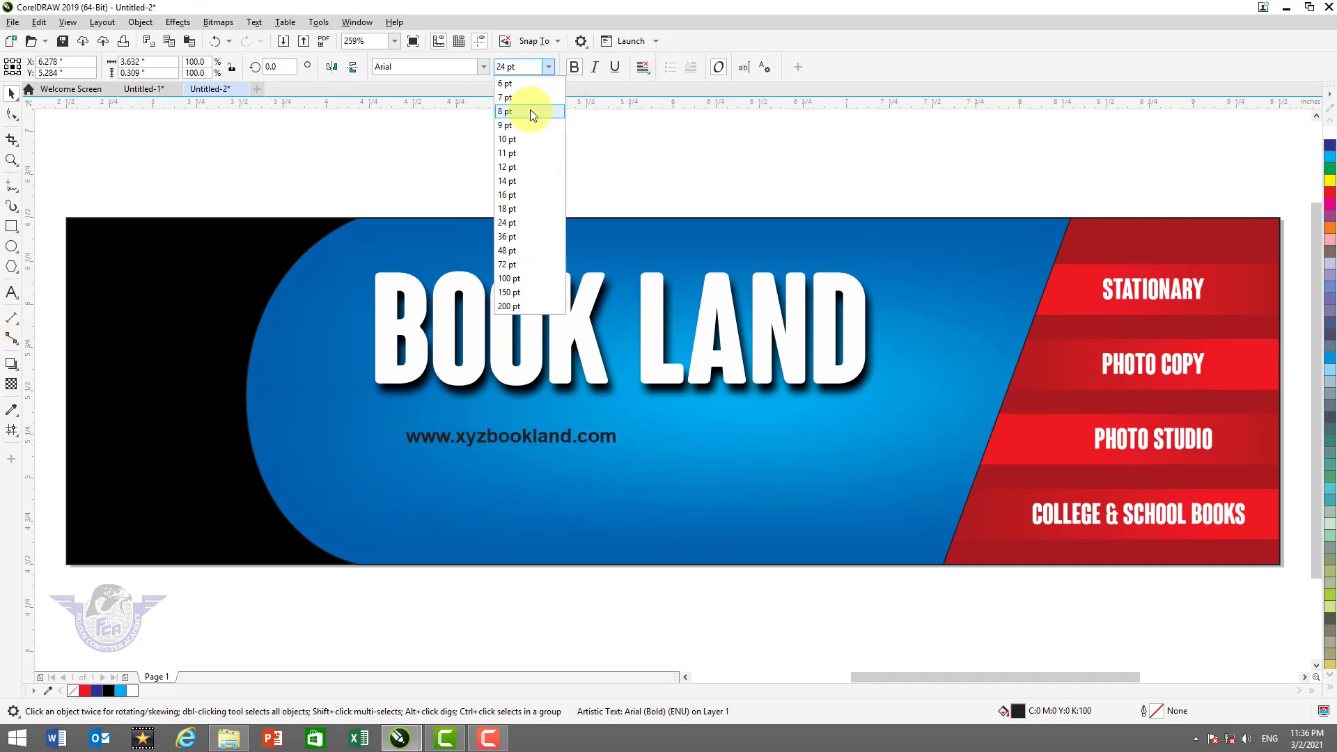
{"action": "left_click", "coordinate": [529, 111]}
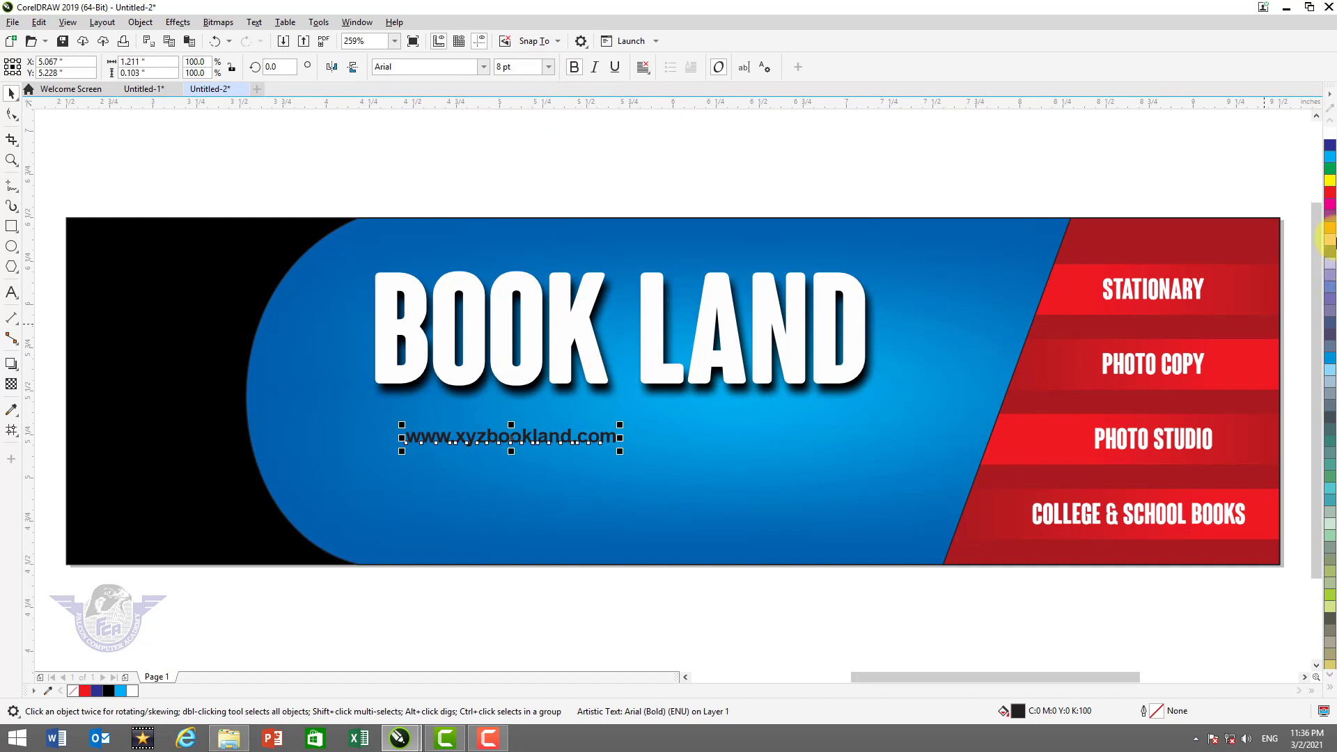
{"action": "left_click", "coordinate": [1330, 687]}
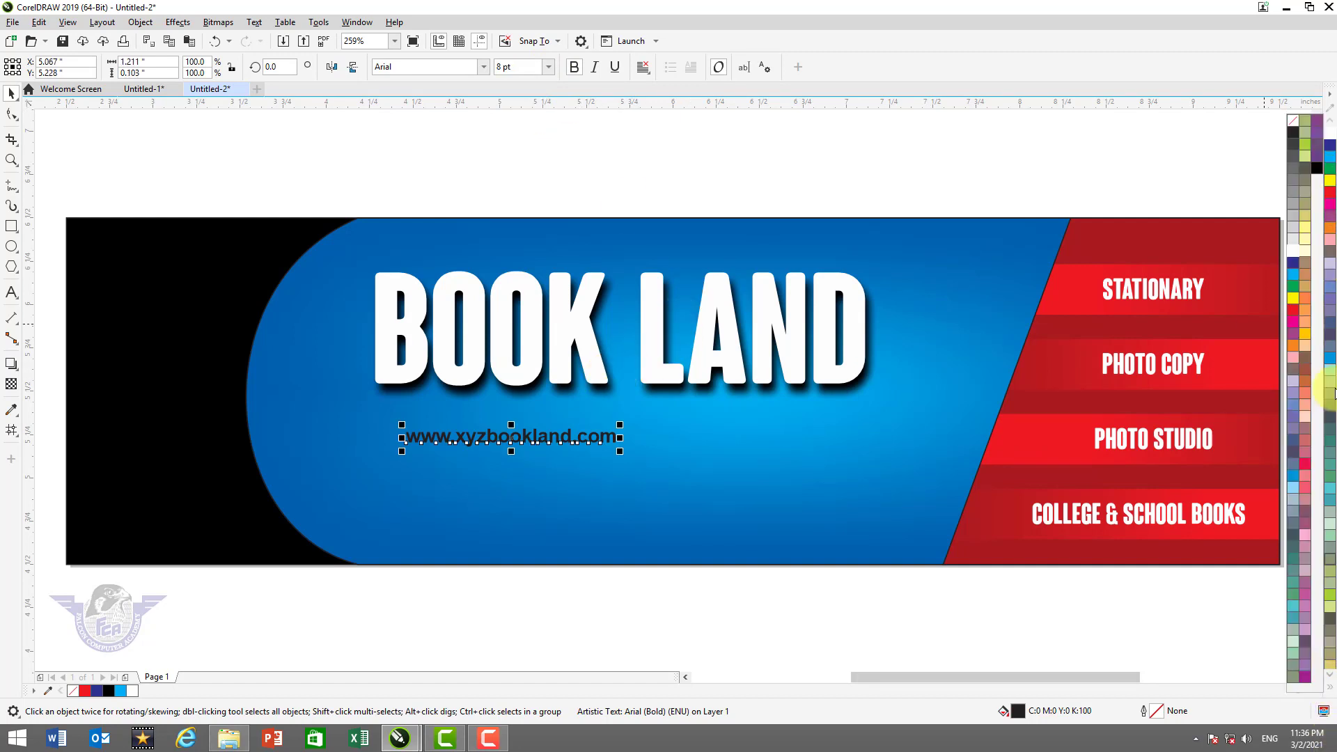
{"action": "left_click", "coordinate": [1299, 253]}
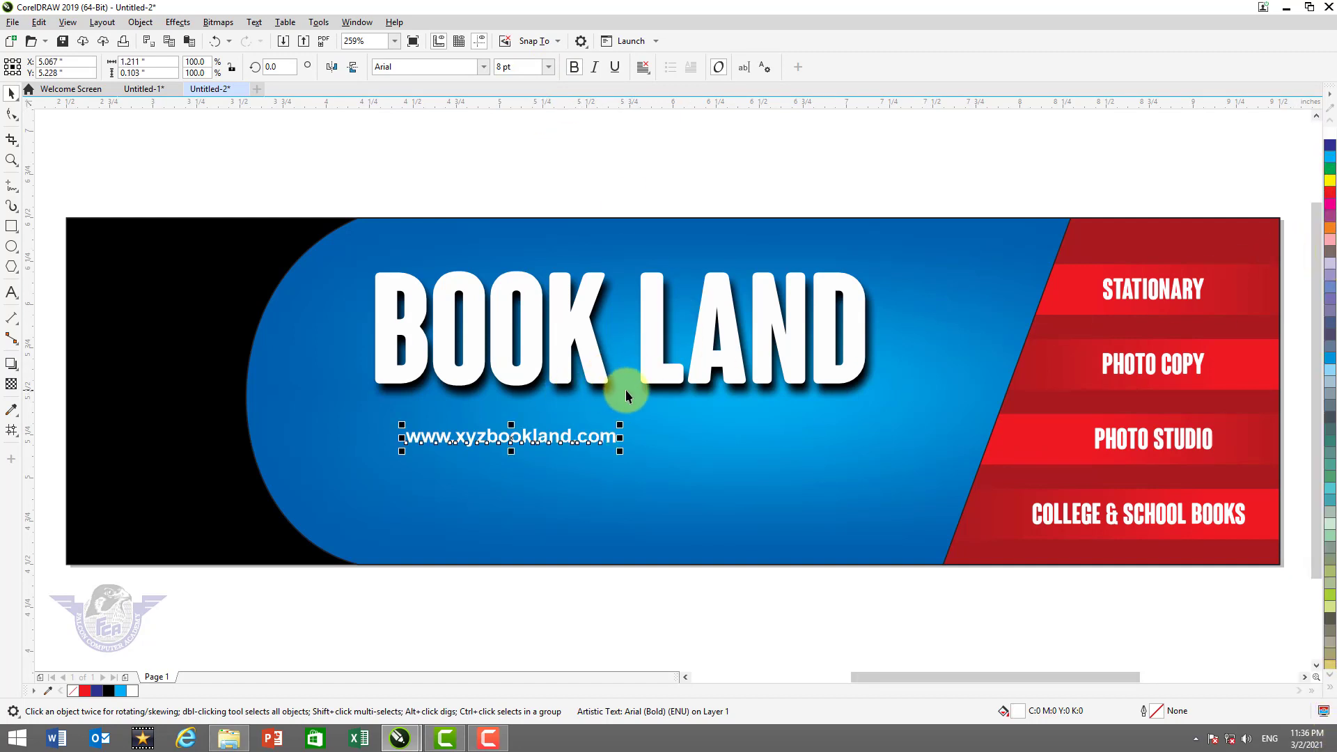
Centre the URL horizontally under BOOK LAND and move it up just beneath the title
{"action": "left_click", "coordinate": [660, 373], "text": "shift"}
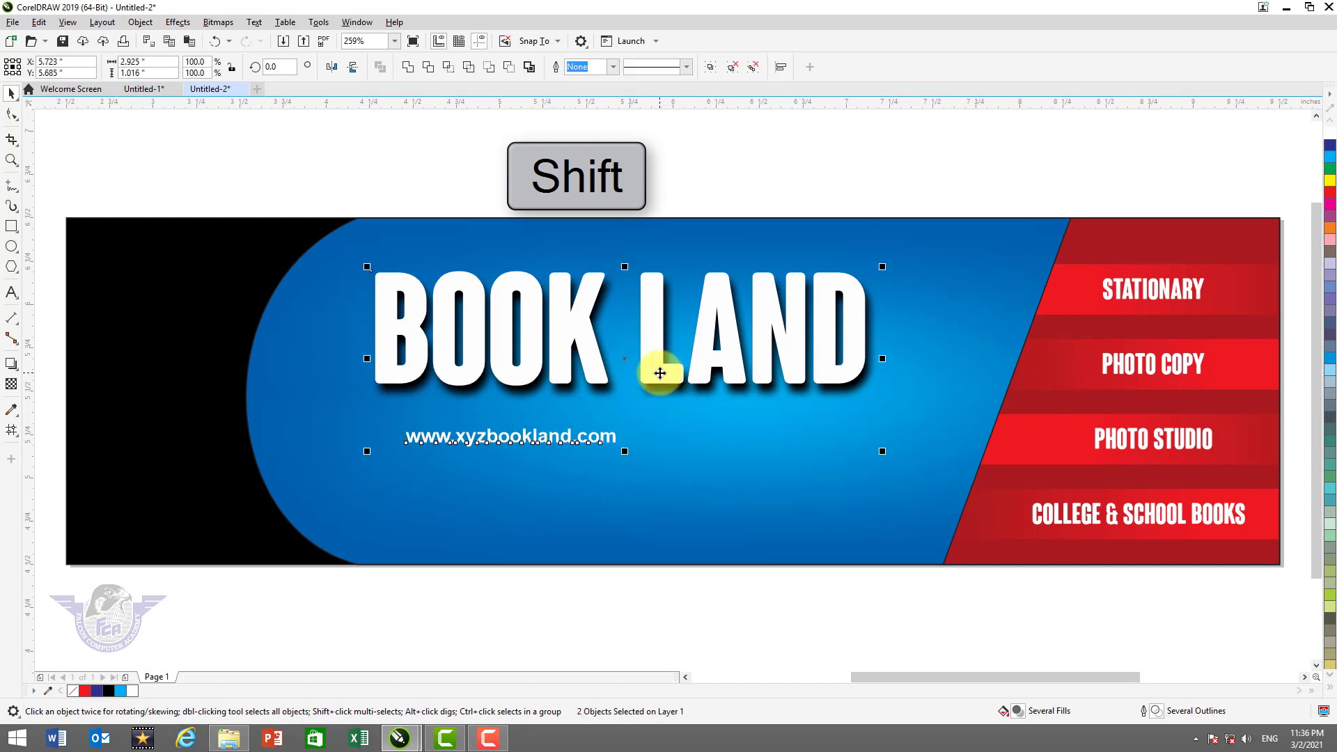
{"action": "key", "text": "c"}
{"action": "left_click", "coordinate": [688, 182]}
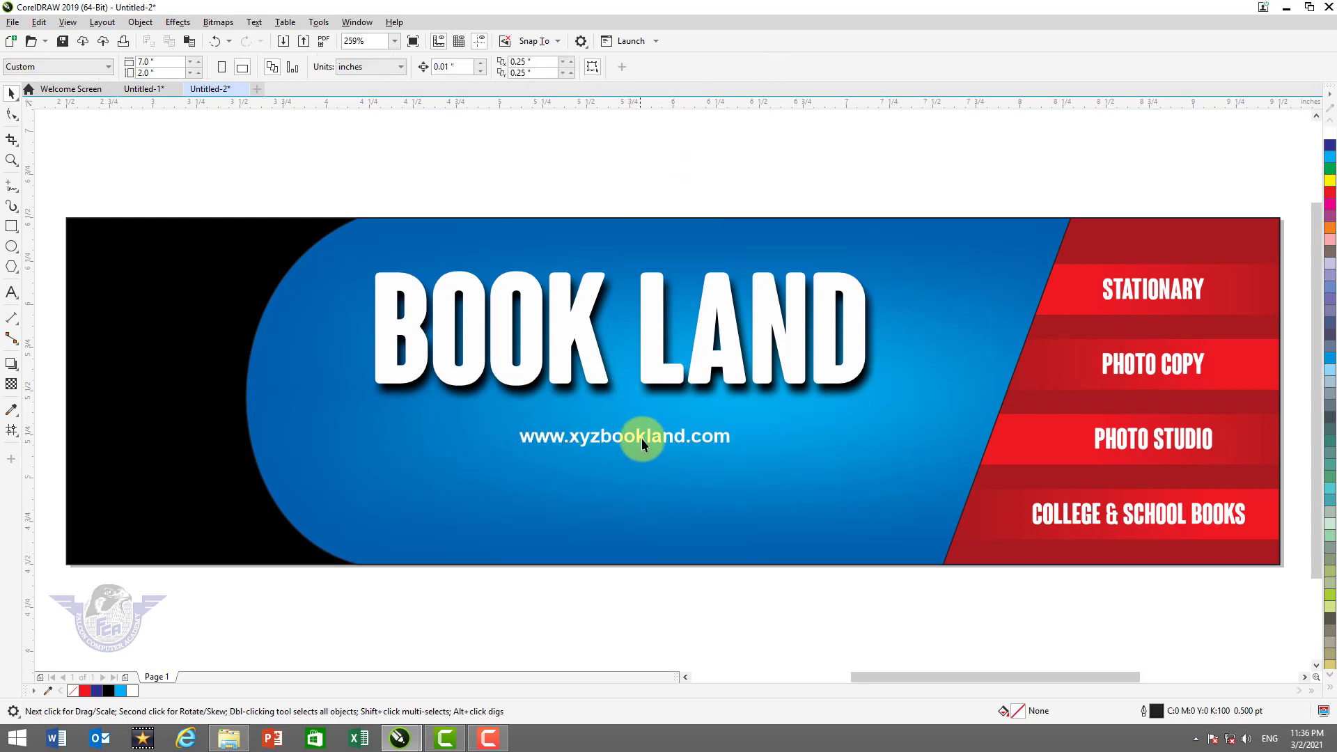
{"action": "left_click_drag", "start_coordinate": [638, 433], "coordinate": [642, 416]}
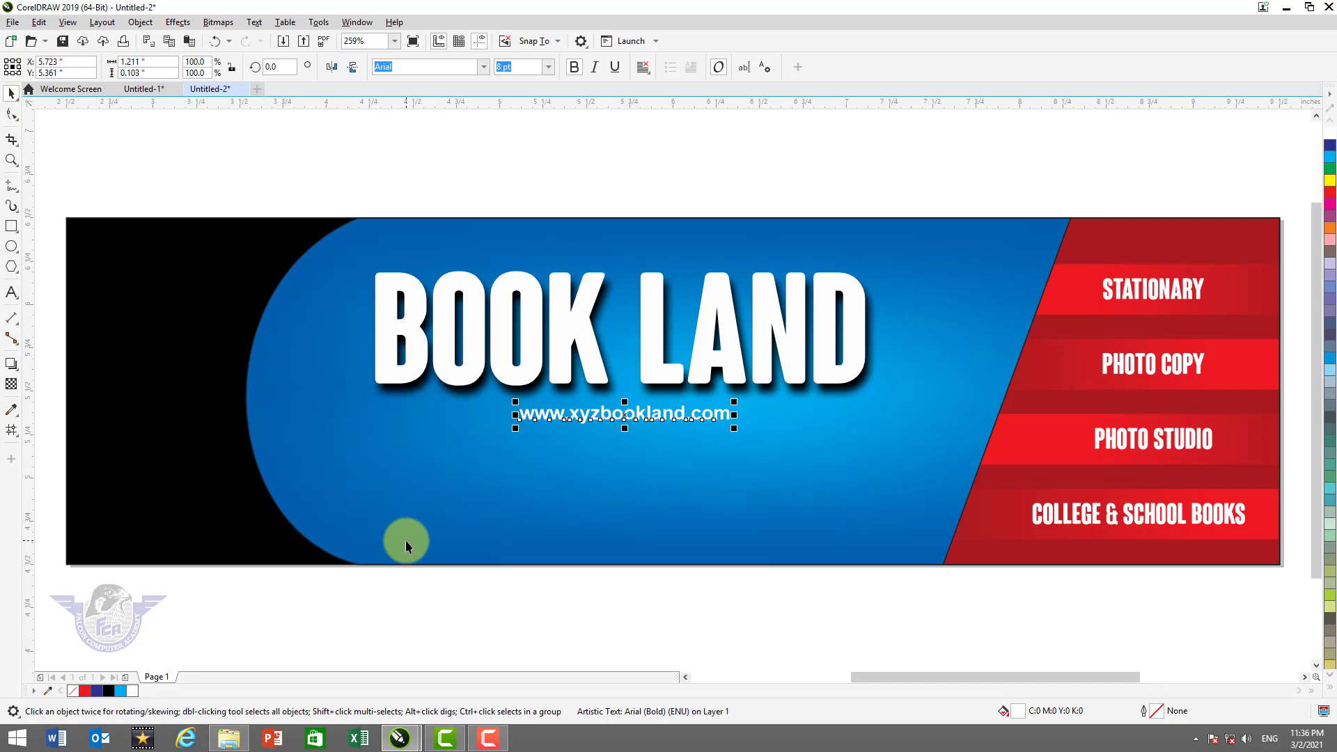
Draw a long bar across the lower blue panel, fill it yellow (C0 M20 Y100 K0) and remove its outline
{"action": "left_click", "coordinate": [12, 227]}
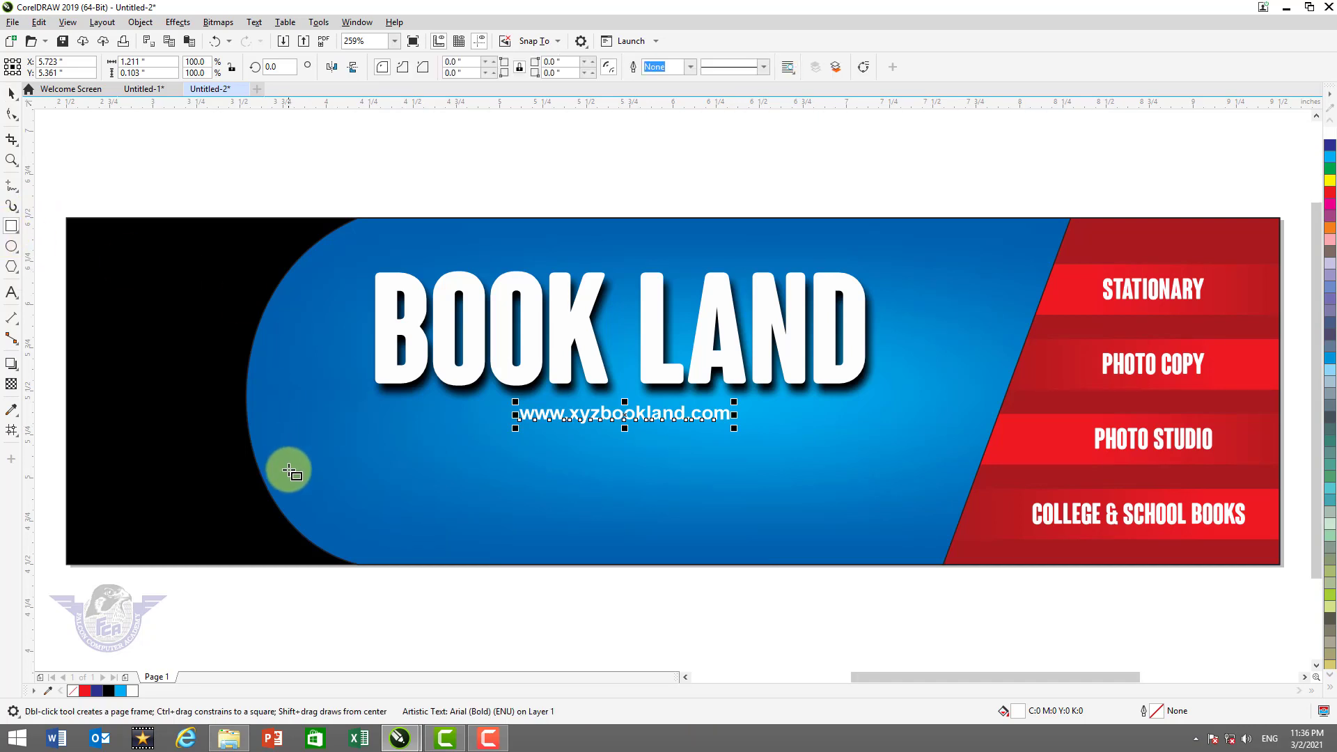
{"action": "left_click_drag", "start_coordinate": [249, 477], "coordinate": [972, 519]}
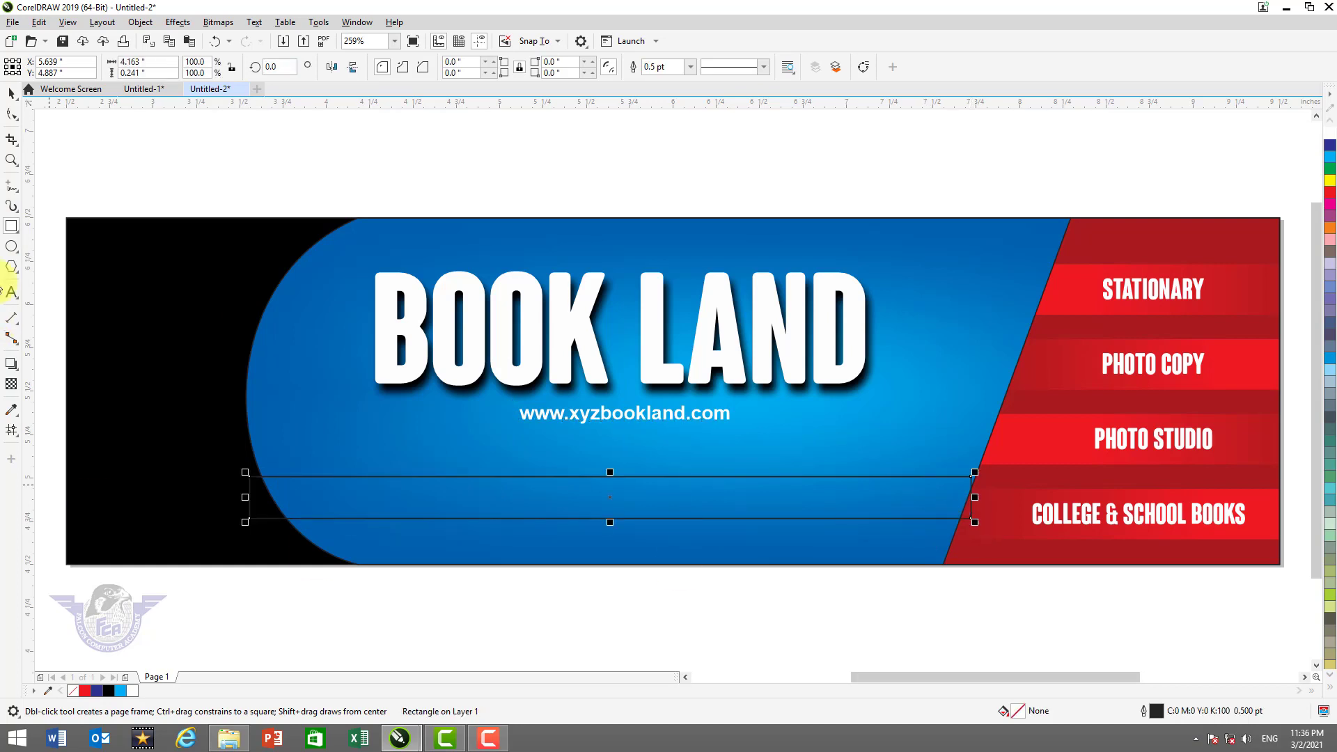
{"action": "left_click", "coordinate": [11, 93]}
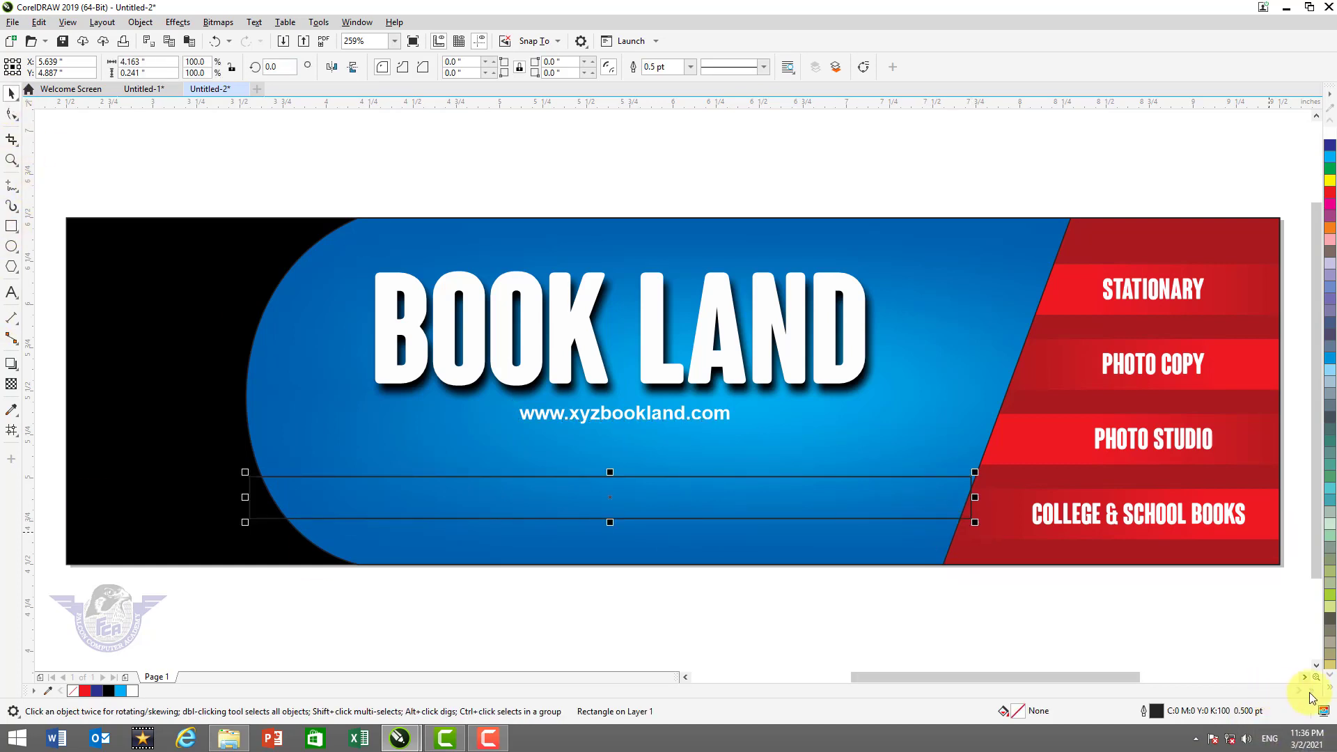
{"action": "left_click", "coordinate": [1330, 688]}
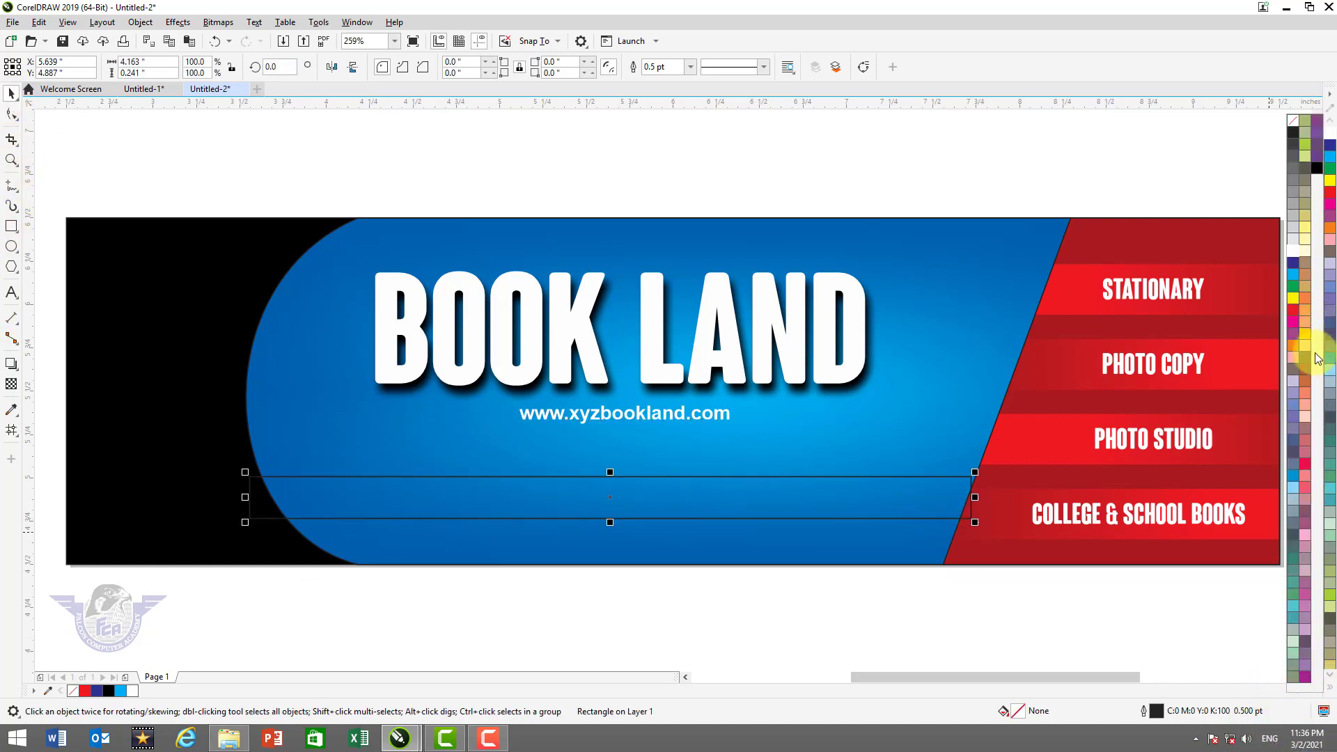
{"action": "left_click", "coordinate": [1307, 337]}
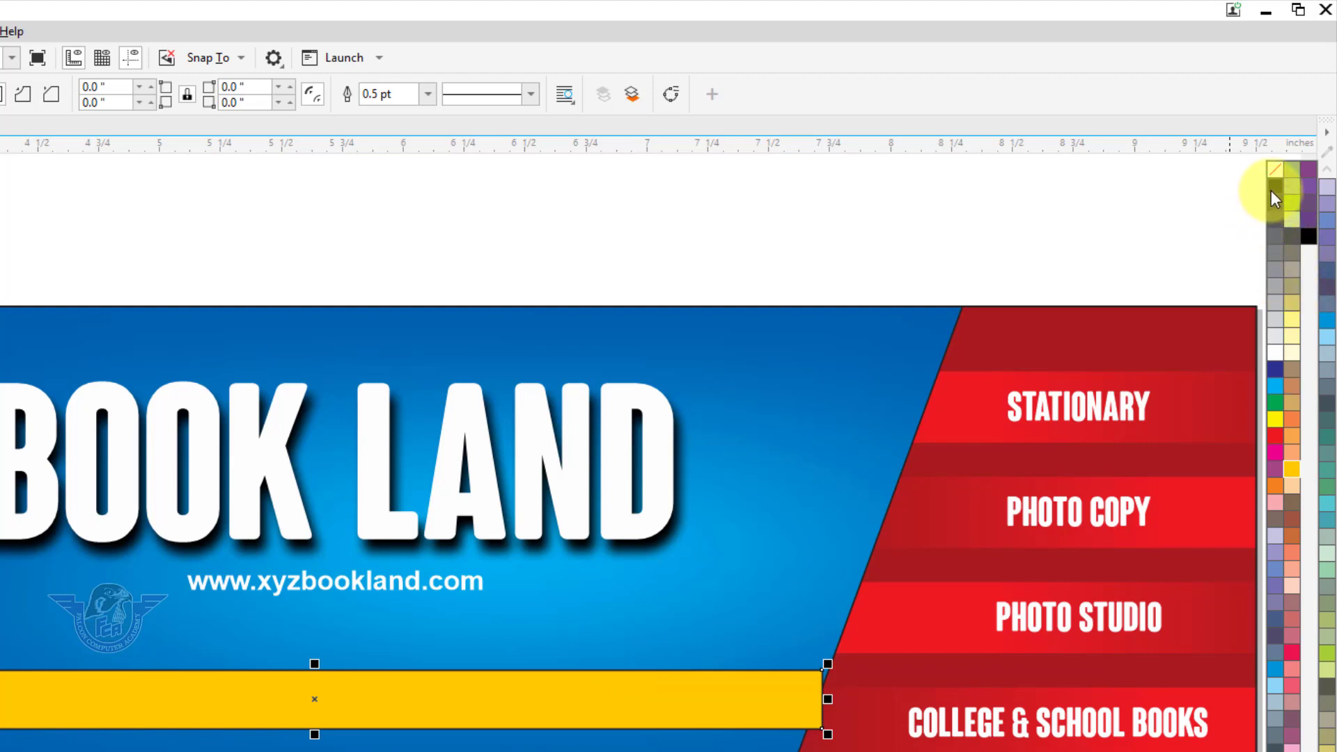
{"action": "right_click", "coordinate": [1272, 172]}
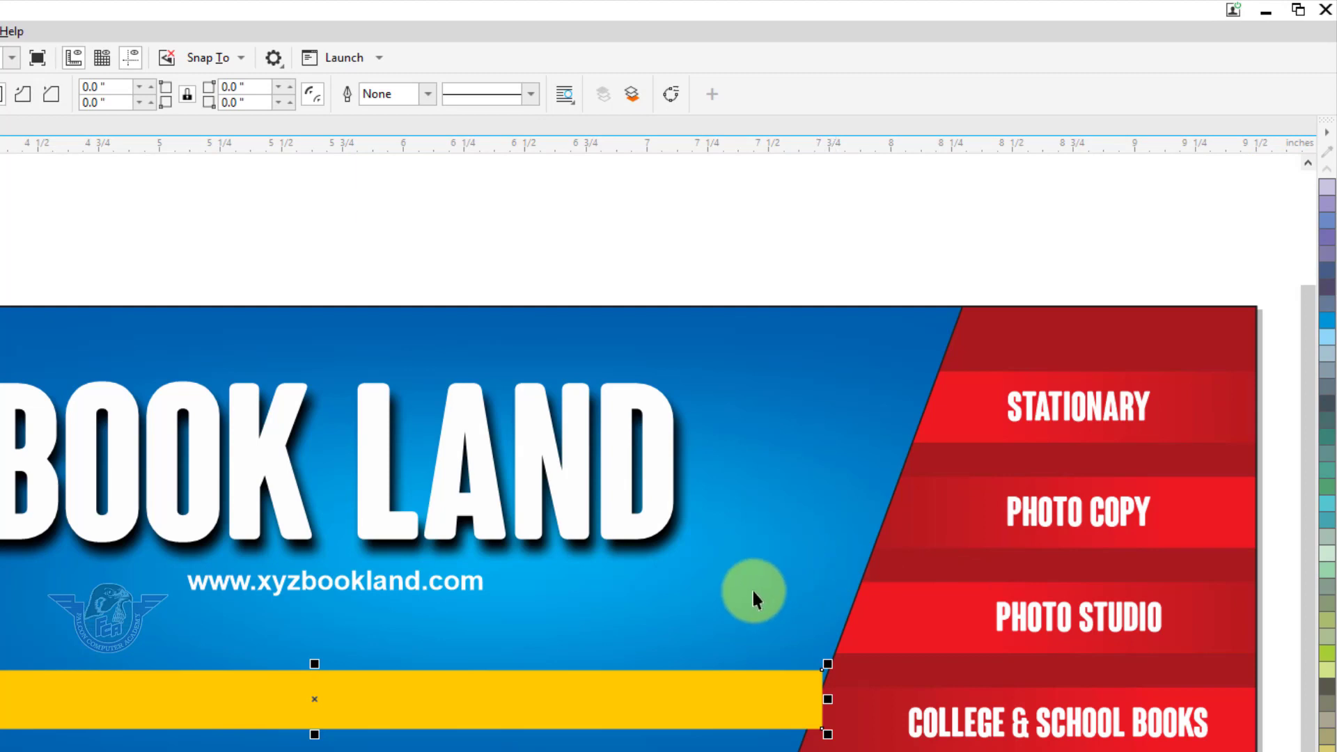
{"action": "key", "text": "F2"}
{"action": "left_click_drag", "start_coordinate": [665, 624], "coordinate": [1008, 751]}
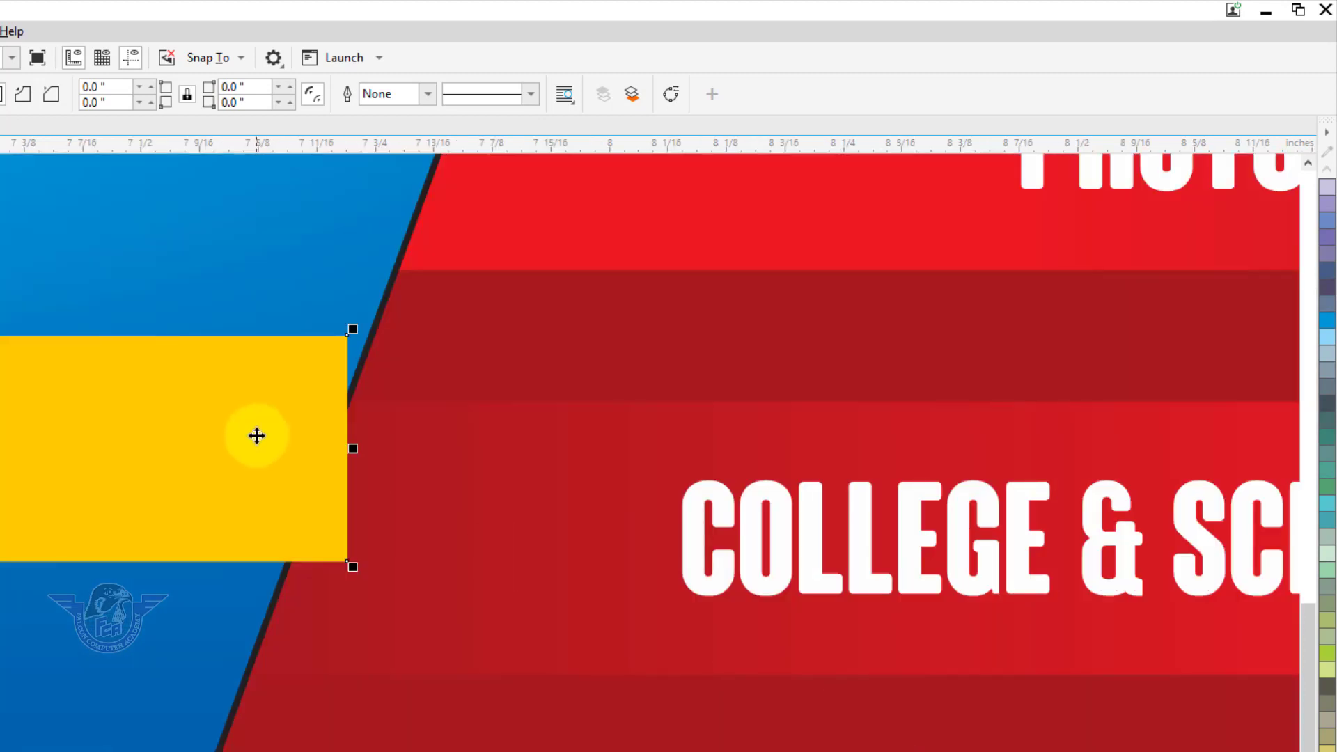
Convert the yellow bar to curves and try moving its right corners, then undo the change
{"action": "key", "text": "ctrl+q"}
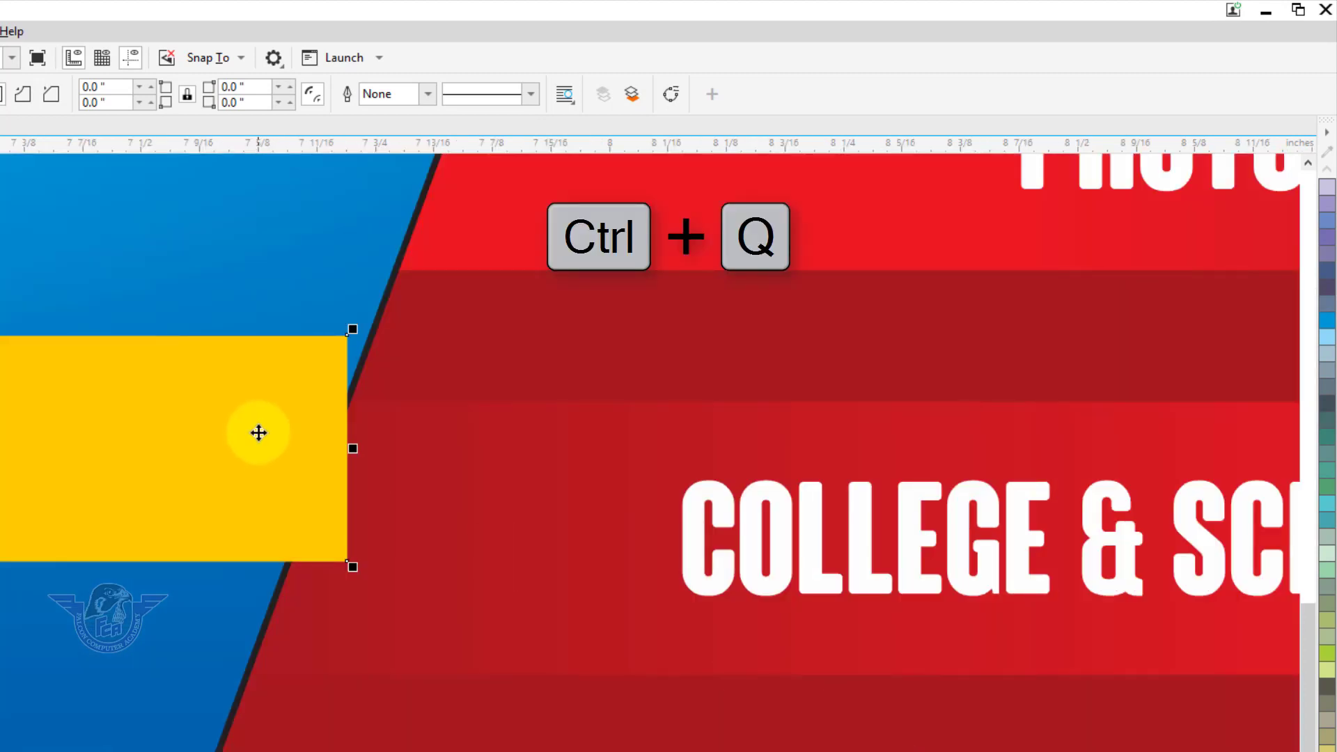
{"action": "key", "text": "F10"}
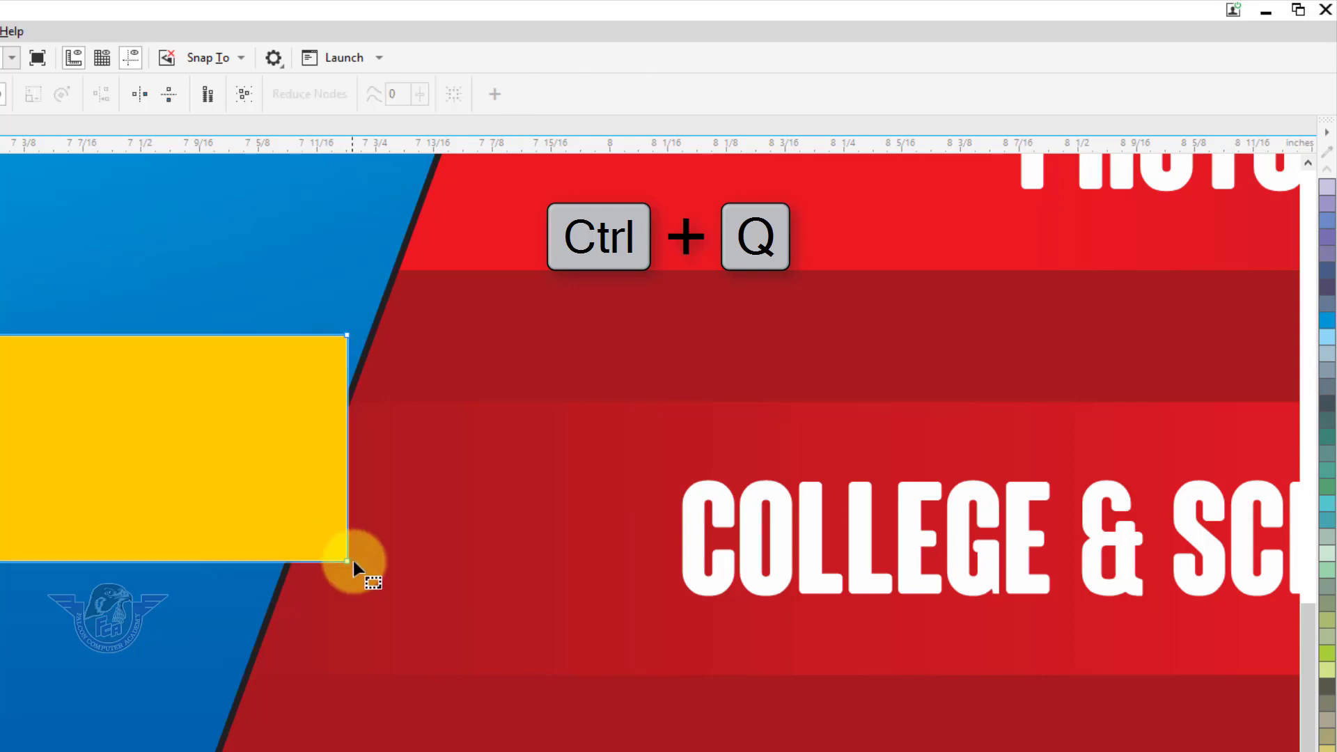
{"action": "left_click_drag", "start_coordinate": [348, 561], "coordinate": [293, 557]}
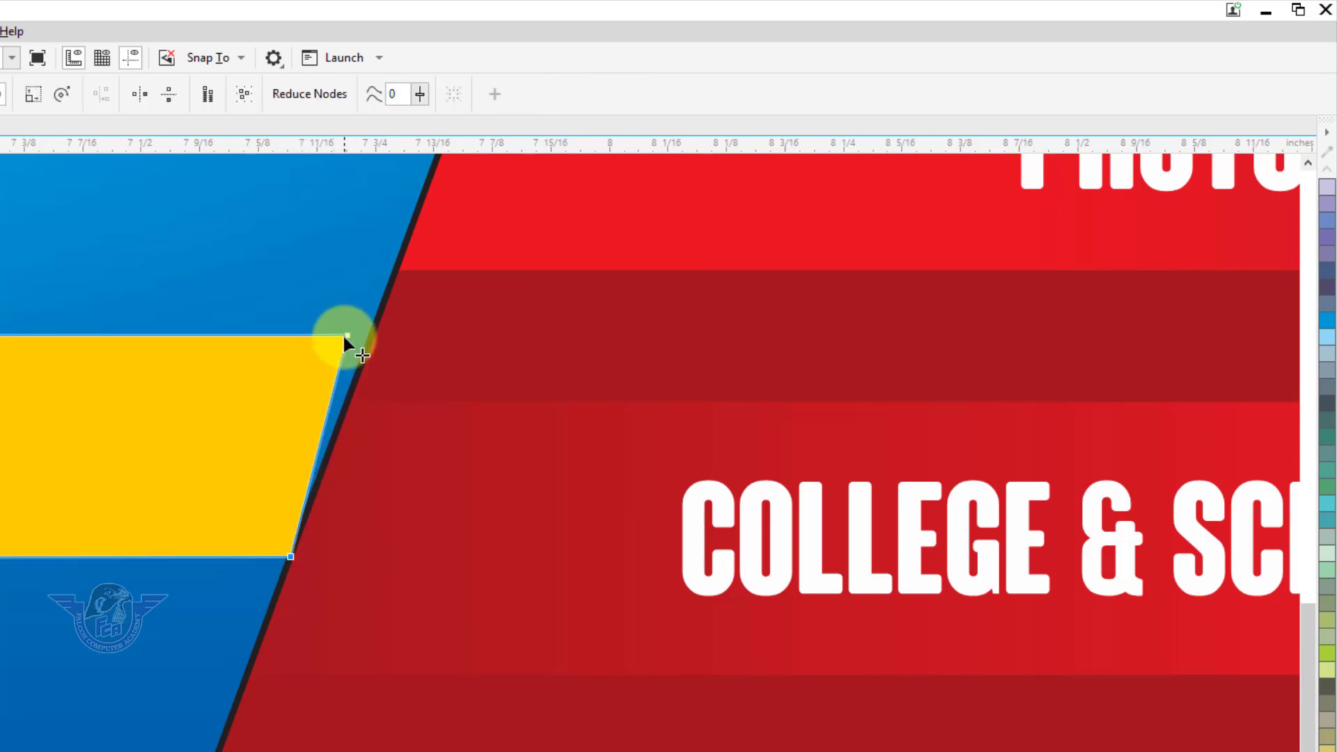
{"action": "left_click_drag", "start_coordinate": [345, 335], "coordinate": [366, 343]}
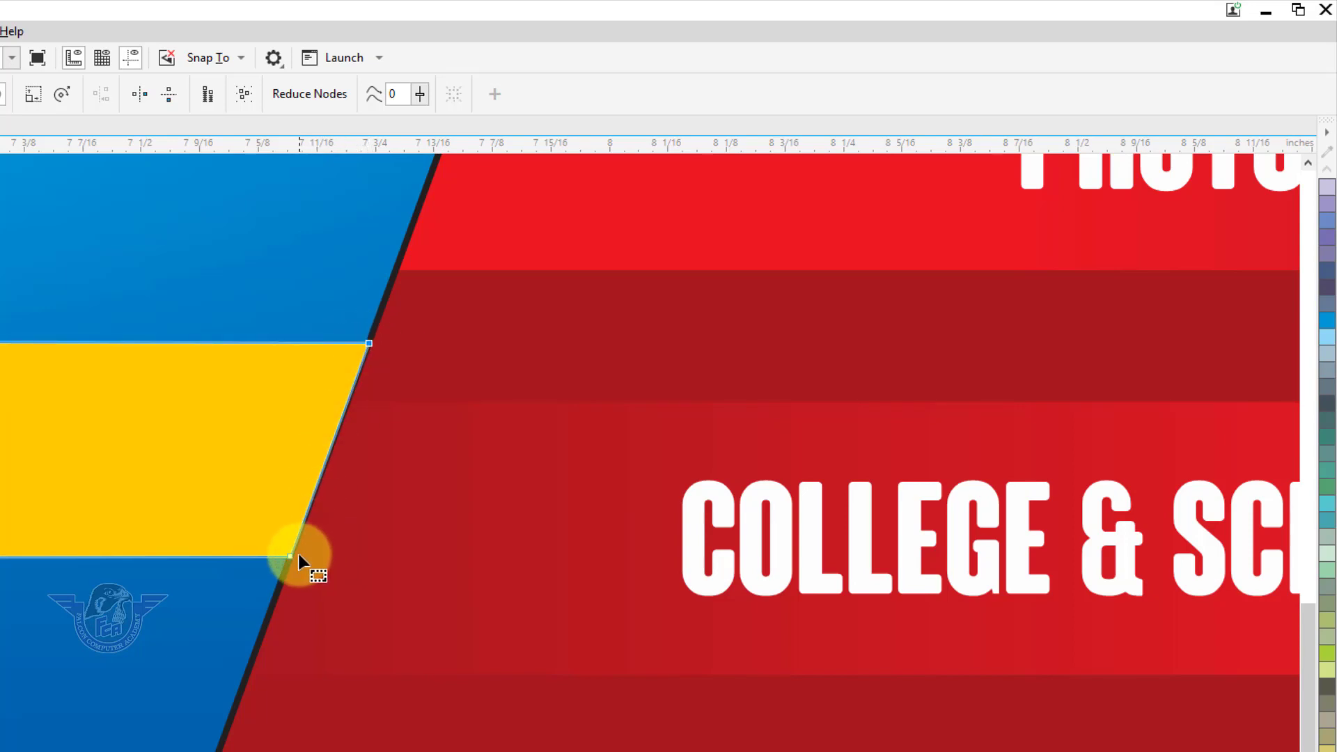
{"action": "key", "text": "ctrl+z"}
{"action": "key", "text": "ctrl+z"}
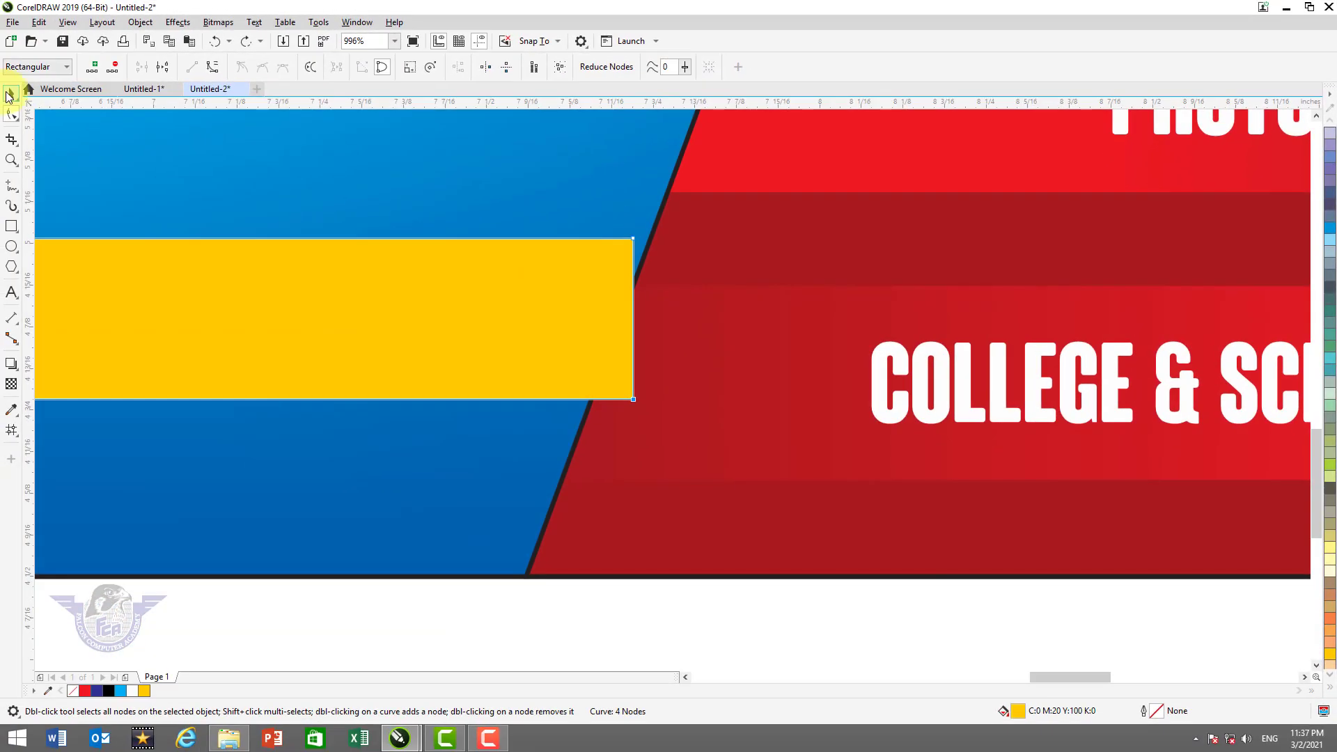
Stretch the yellow strip further right and bring the red service panel in front of it
{"action": "left_click", "coordinate": [9, 96]}
{"action": "key", "text": "F3"}
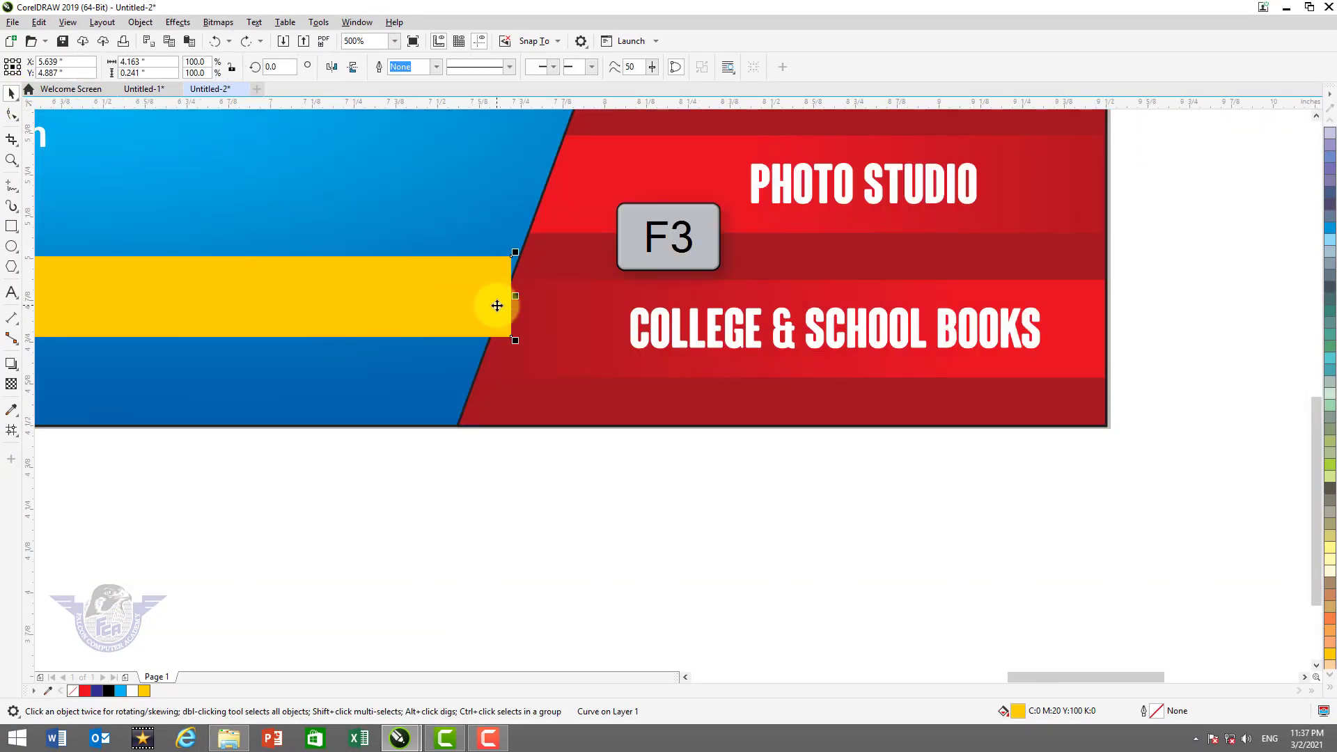
{"action": "left_click_drag", "start_coordinate": [516, 296], "coordinate": [578, 292]}
{"action": "left_click", "coordinate": [702, 203]}
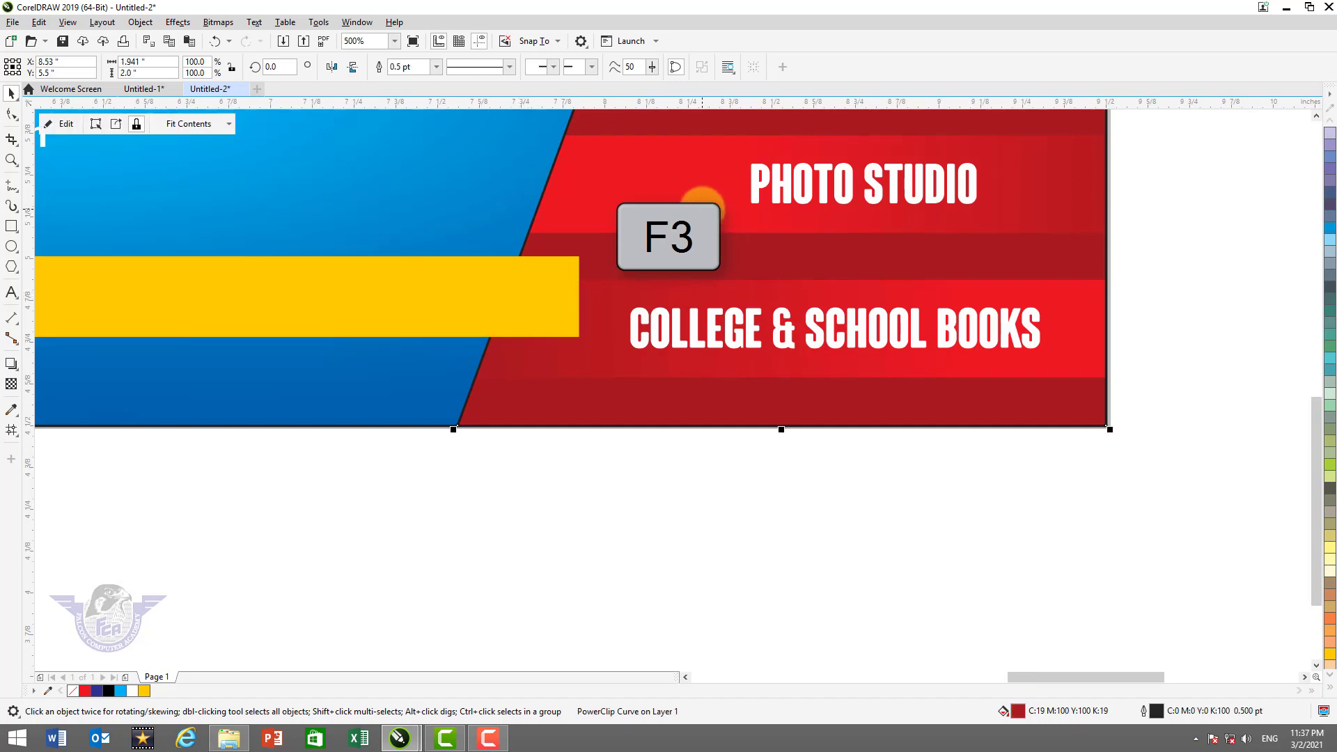
{"action": "key", "text": "shift+Page_Up"}
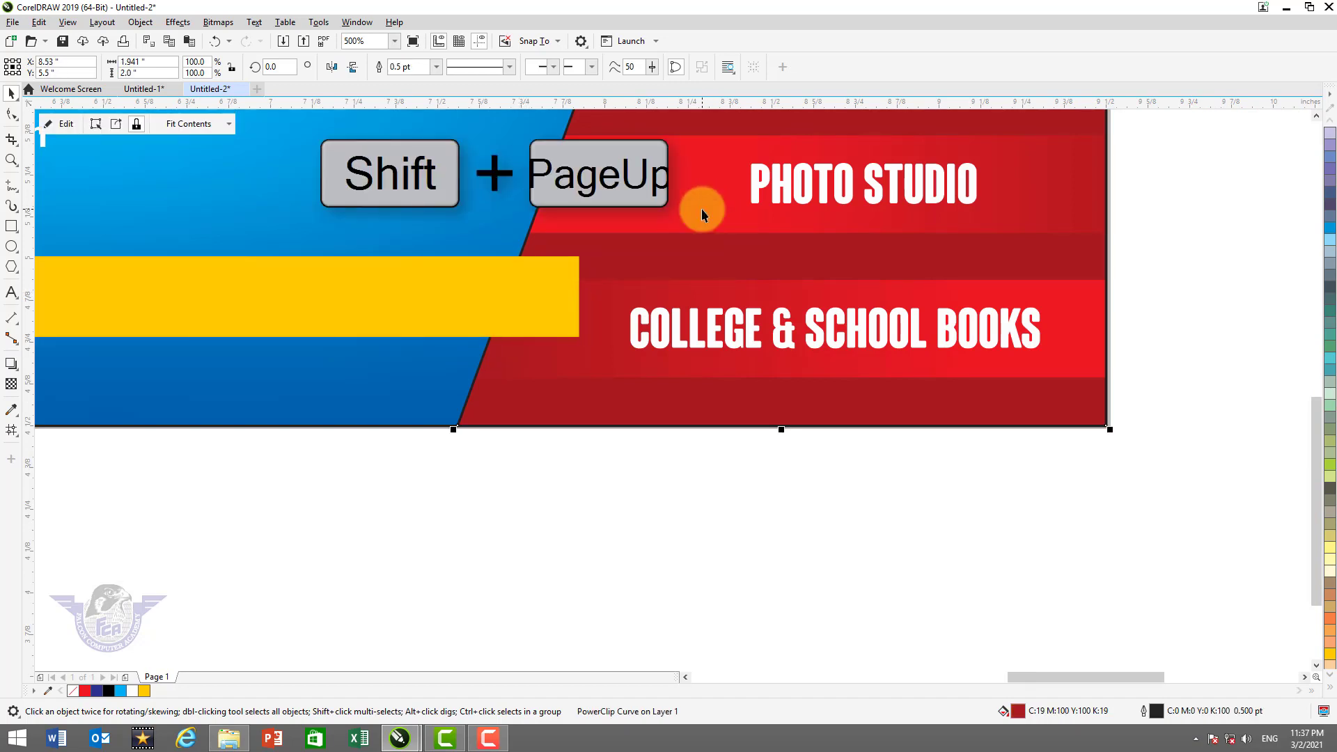
{"action": "key", "text": "F4"}
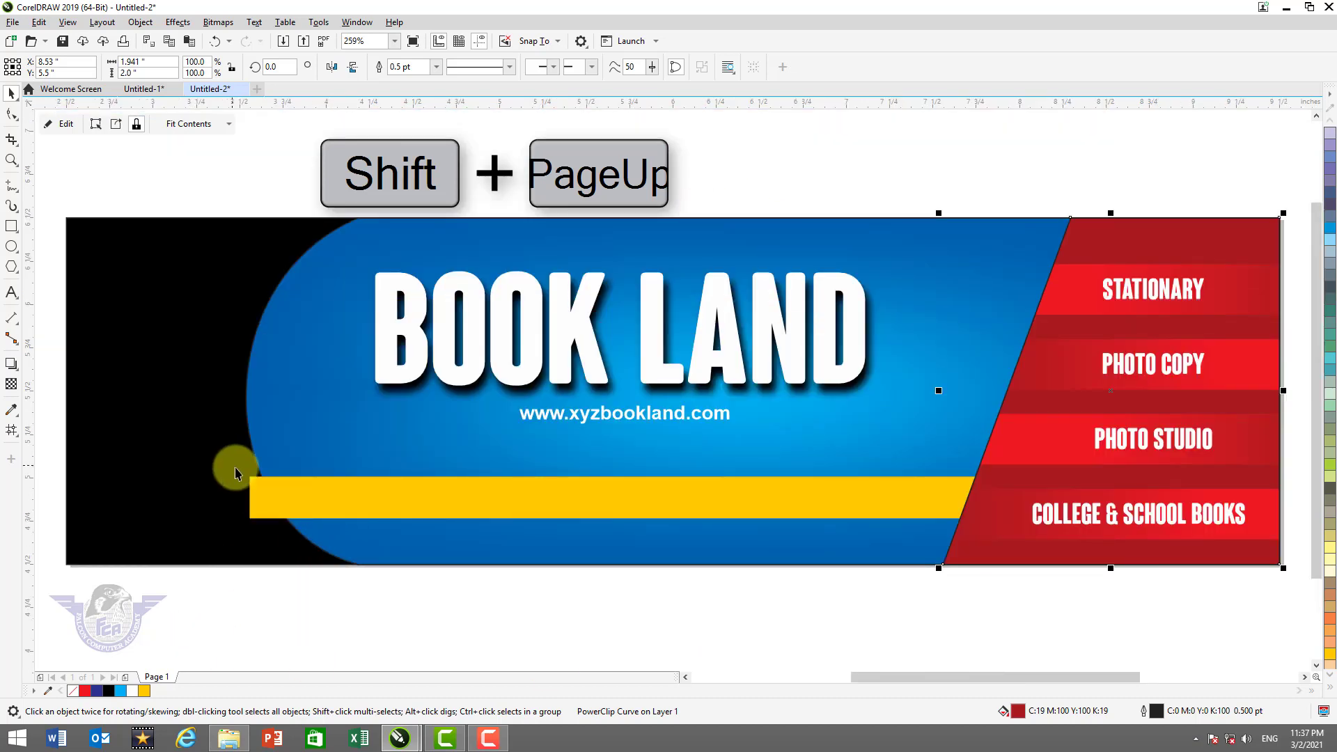
{"action": "key", "text": "z"}
{"action": "key", "text": "F2"}
{"action": "left_click_drag", "start_coordinate": [217, 462], "coordinate": [491, 582]}
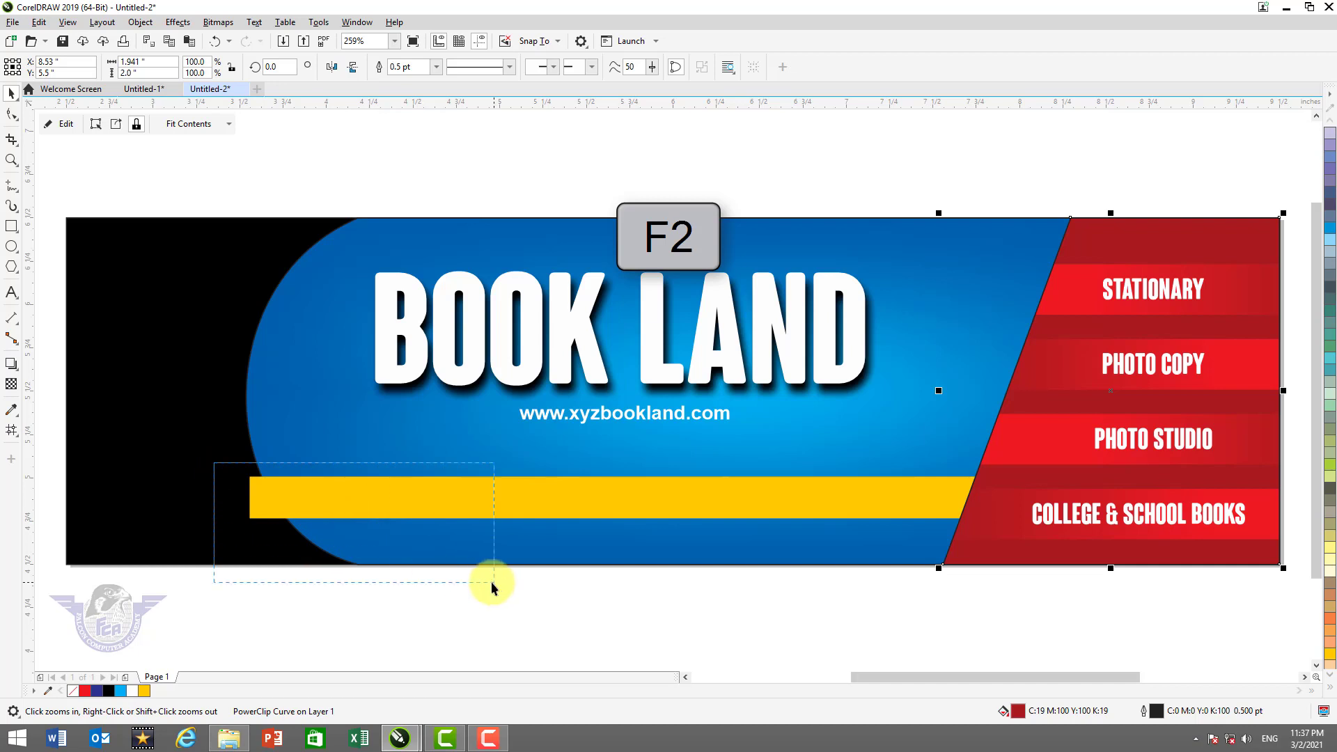
Move the yellow strip's left corner nodes to slant its left edge onto the arc
{"action": "key", "text": "F10"}
{"action": "left_click", "coordinate": [276, 254]}
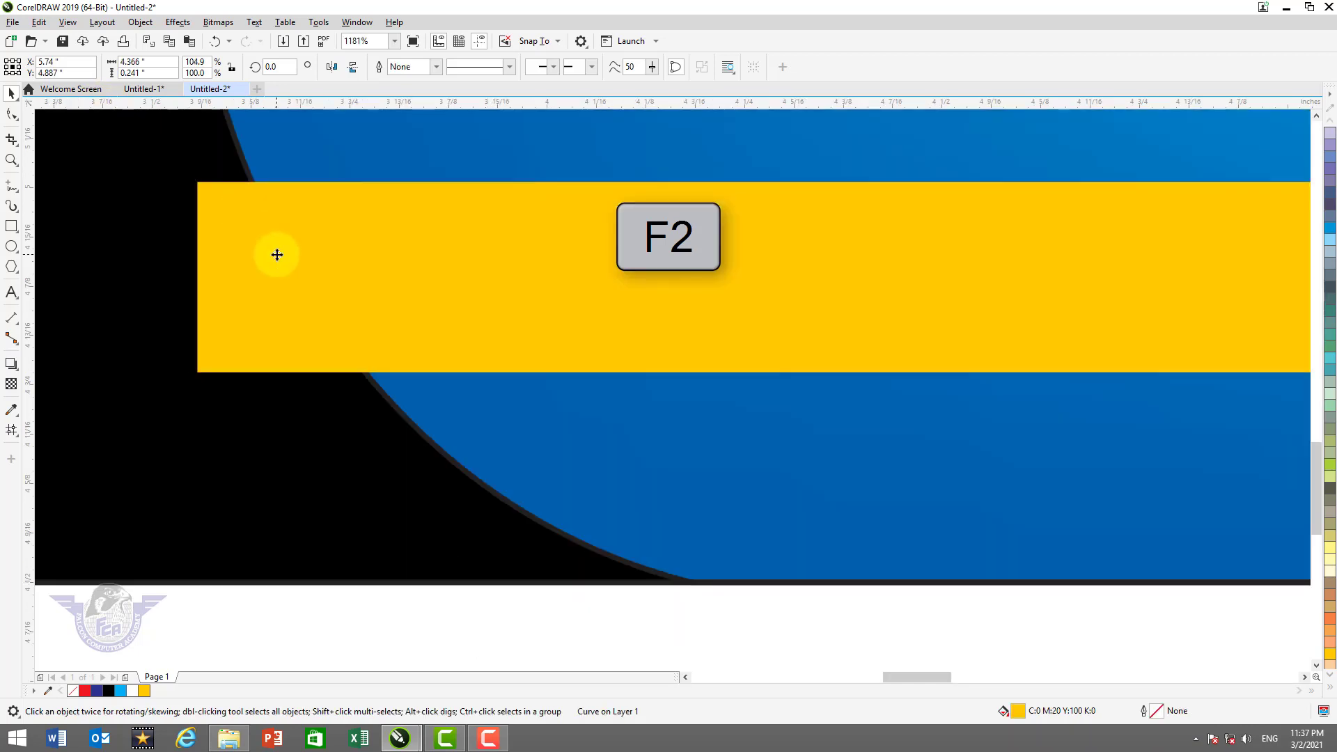
{"action": "left_click_drag", "start_coordinate": [198, 373], "coordinate": [366, 386]}
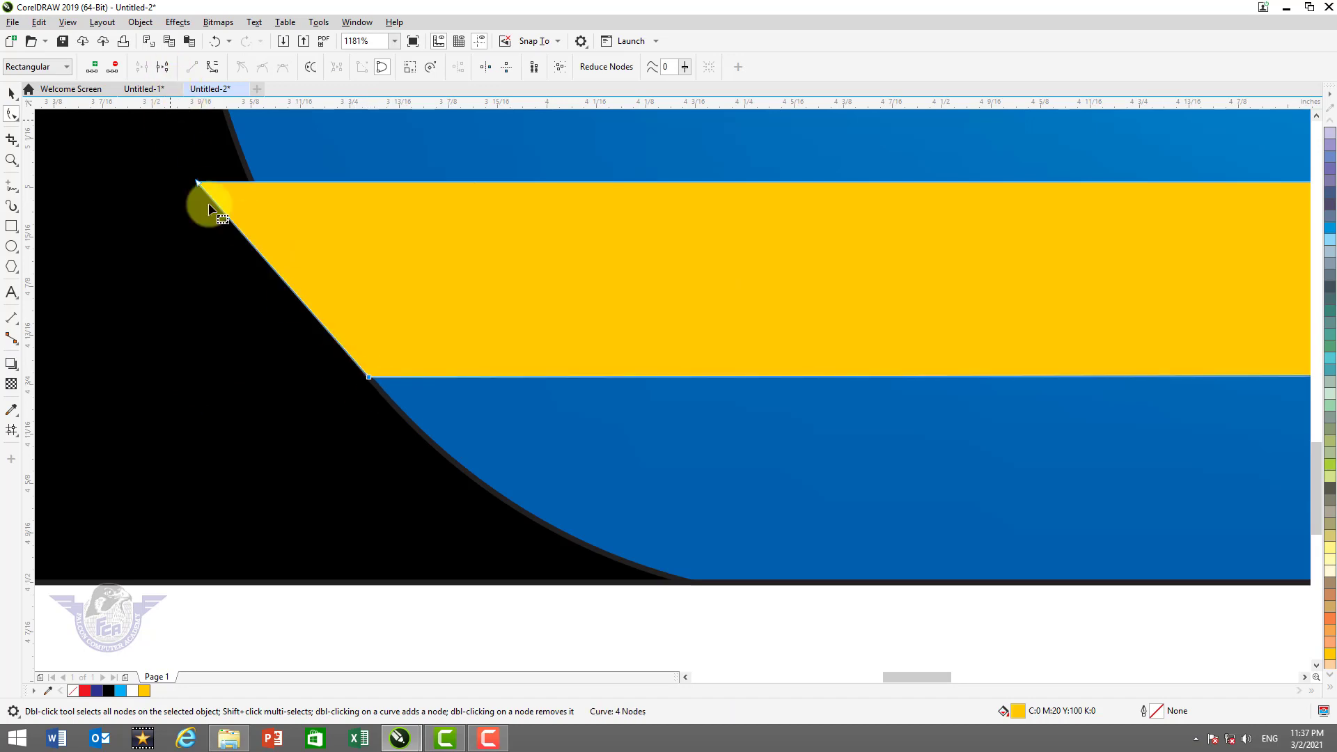
{"action": "left_click_drag", "start_coordinate": [198, 181], "coordinate": [249, 168]}
Convert the strip's left edge to a curve and bend it to follow the blue arc
{"action": "left_click", "coordinate": [295, 252]}
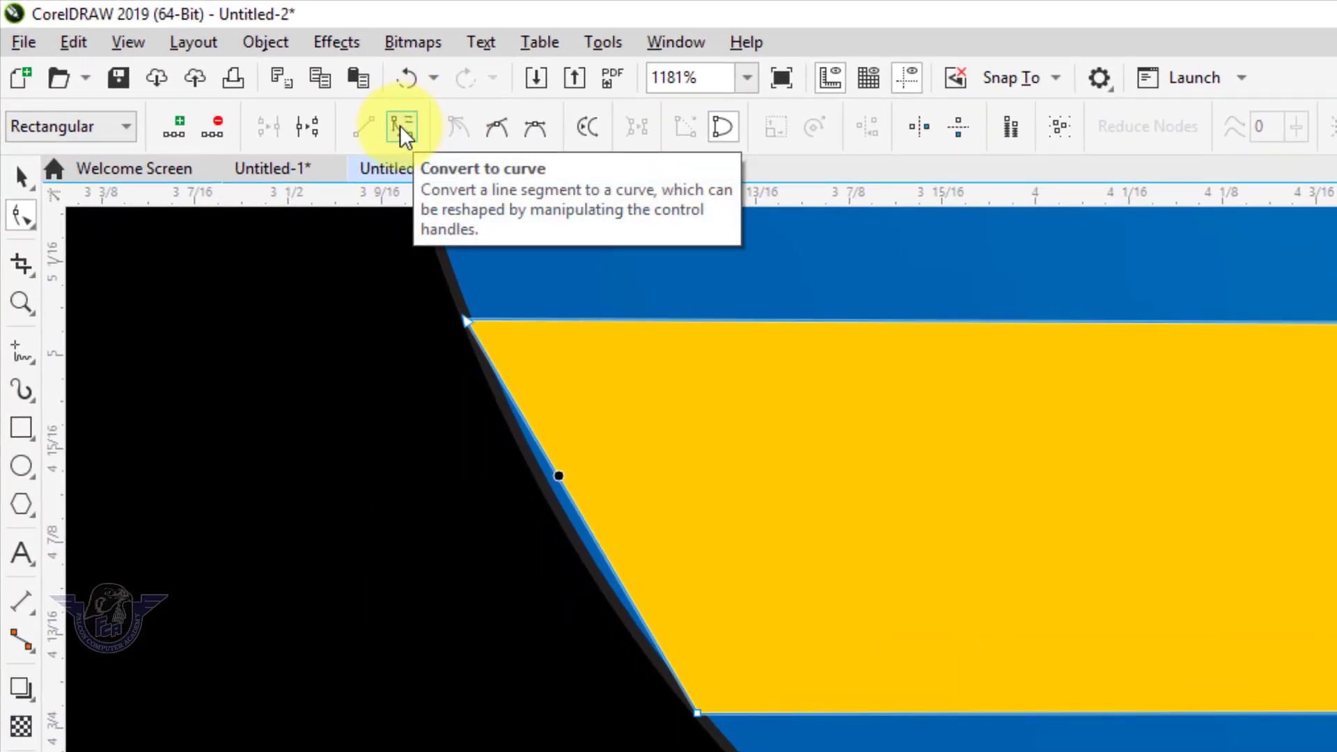
{"action": "left_click", "coordinate": [402, 128]}
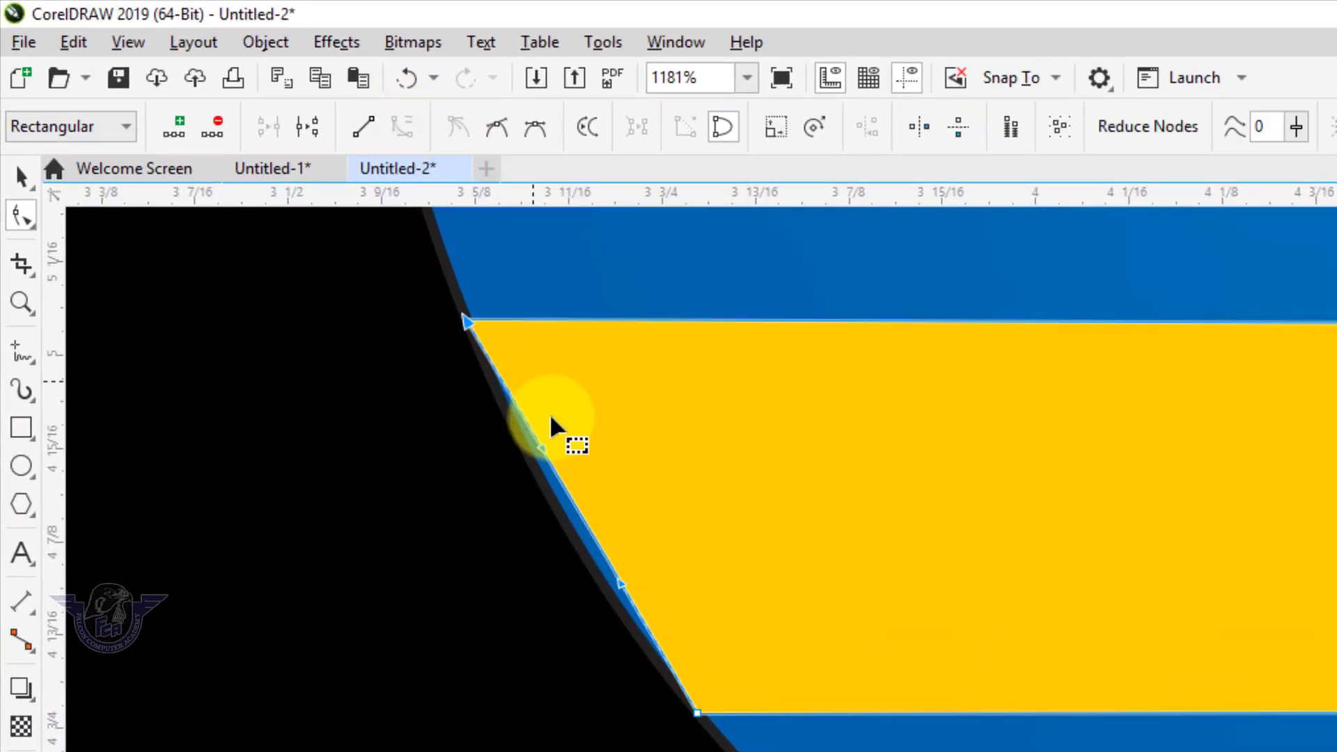
{"action": "left_click_drag", "start_coordinate": [574, 507], "coordinate": [561, 512]}
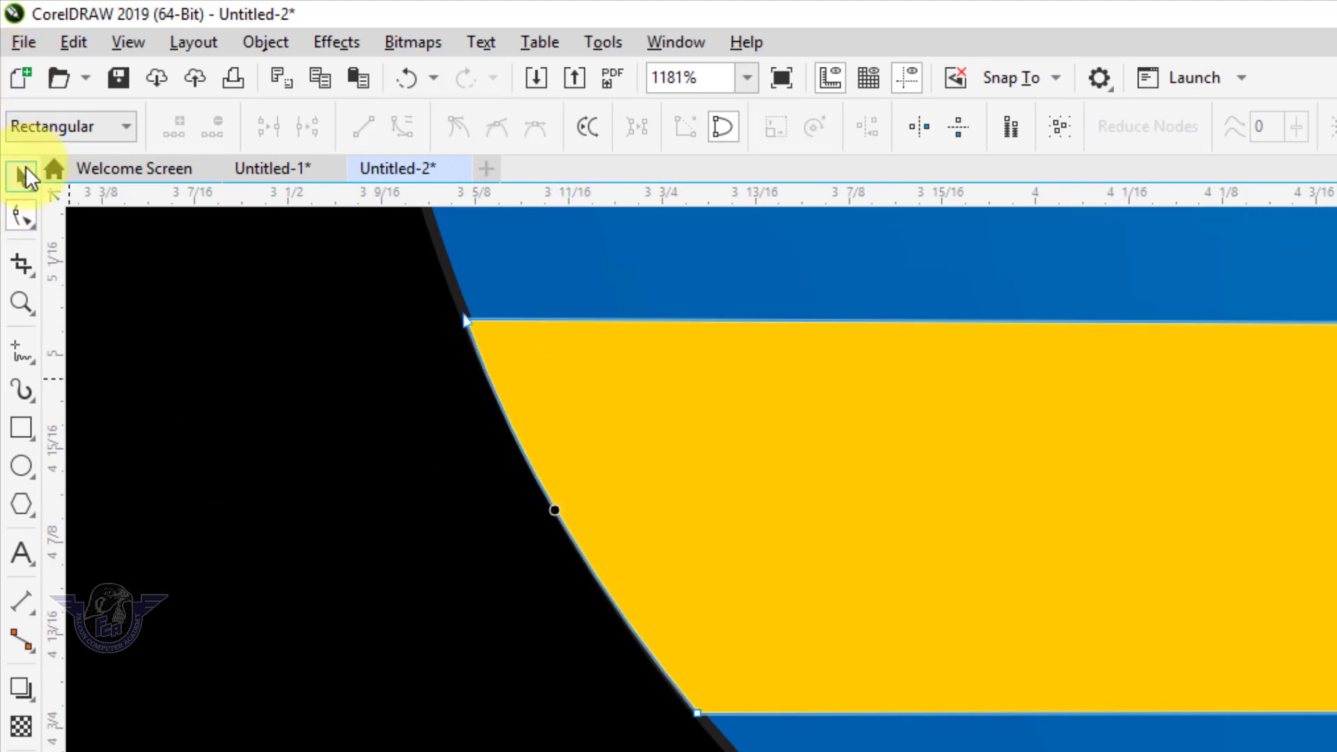
{"action": "left_click", "coordinate": [21, 175]}
{"action": "left_click", "coordinate": [1248, 620]}
{"action": "key", "text": "F4"}
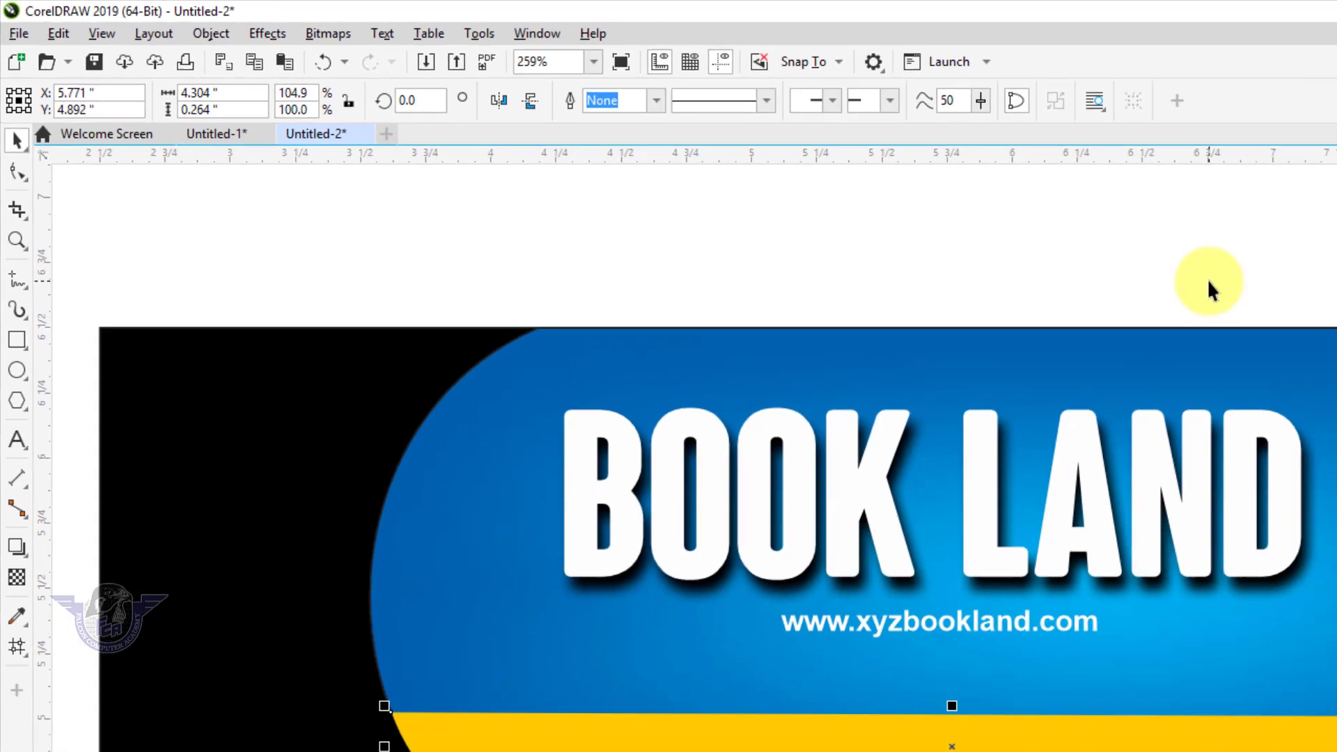
{"action": "left_click", "coordinate": [1208, 281]}
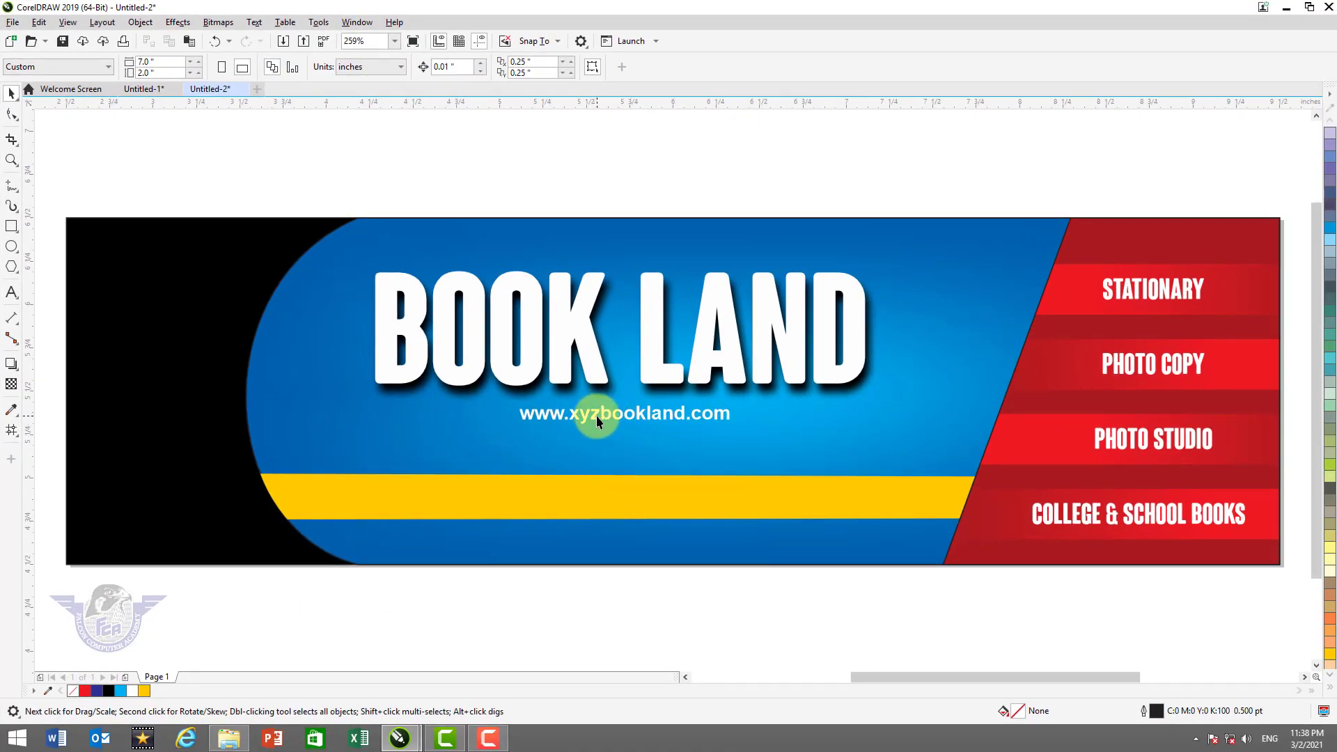
Place a copy of the web address text on the yellow strip and colour it black
{"action": "left_click_drag", "start_coordinate": [596, 415], "coordinate": [358, 500]}
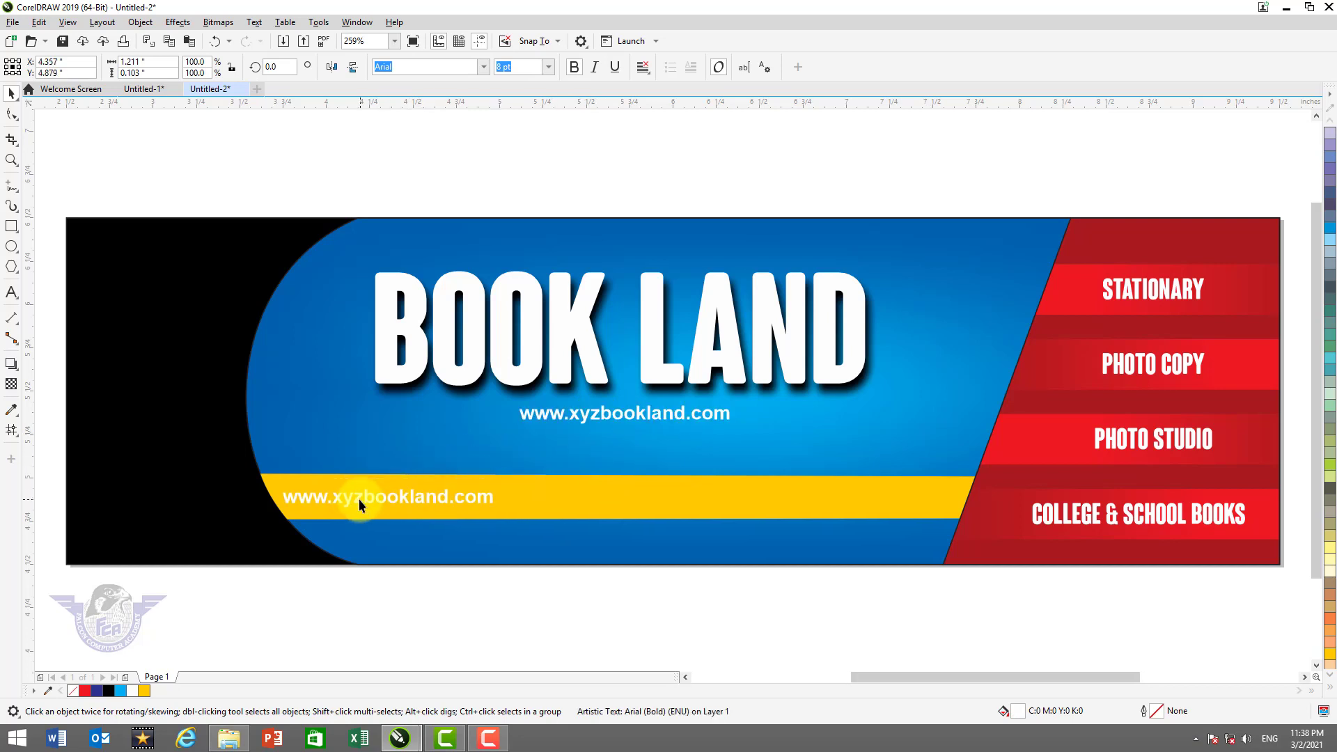
{"action": "left_click", "coordinate": [1329, 688]}
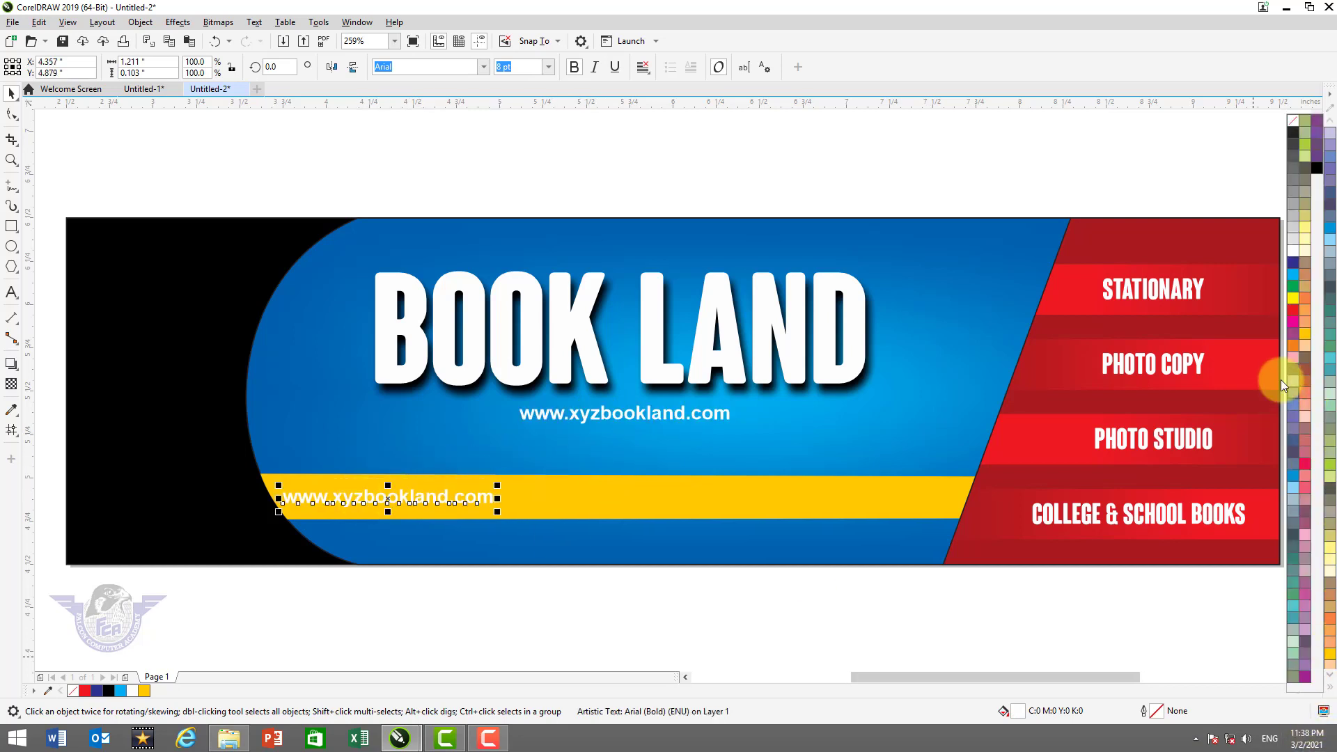
{"action": "left_click", "coordinate": [1319, 171]}
Replace the copied text with a 'Contact us:' line giving the phone number and e-mail address
{"action": "double_click", "coordinate": [426, 496]}
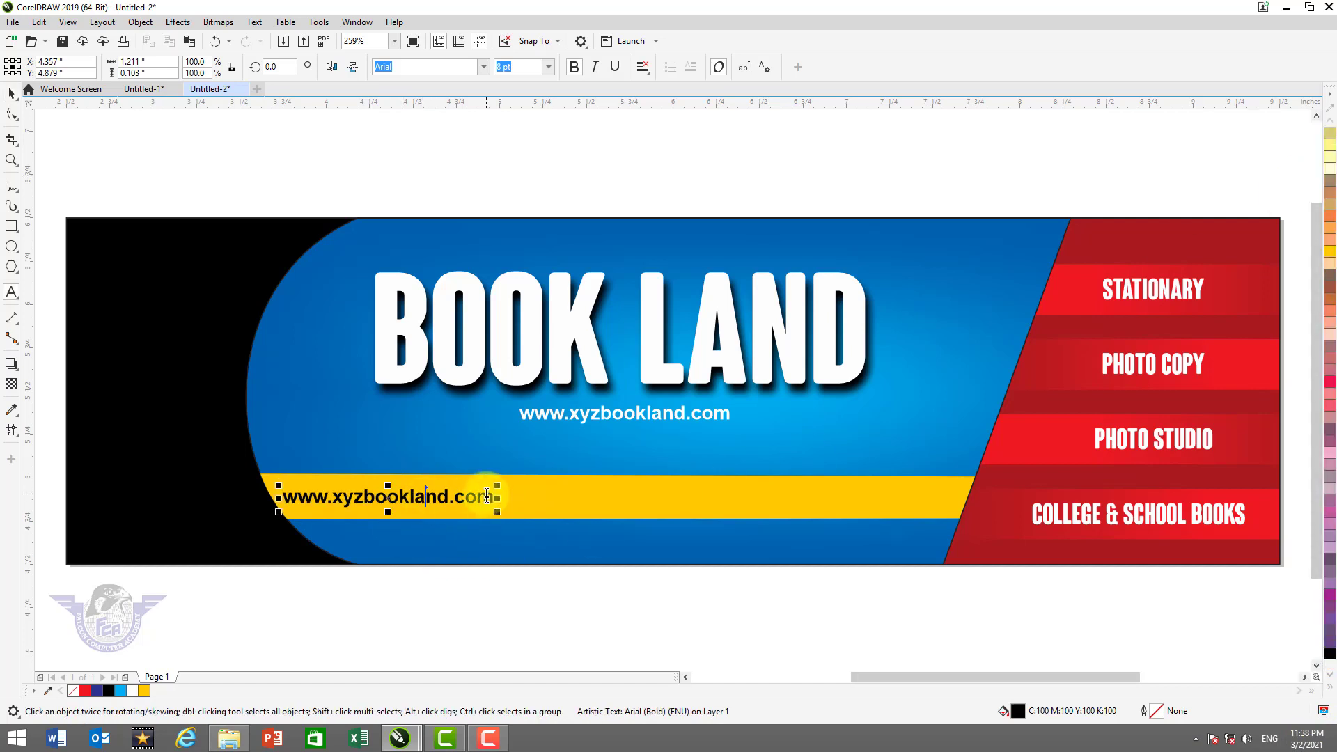
{"action": "double_click", "coordinate": [487, 496]}
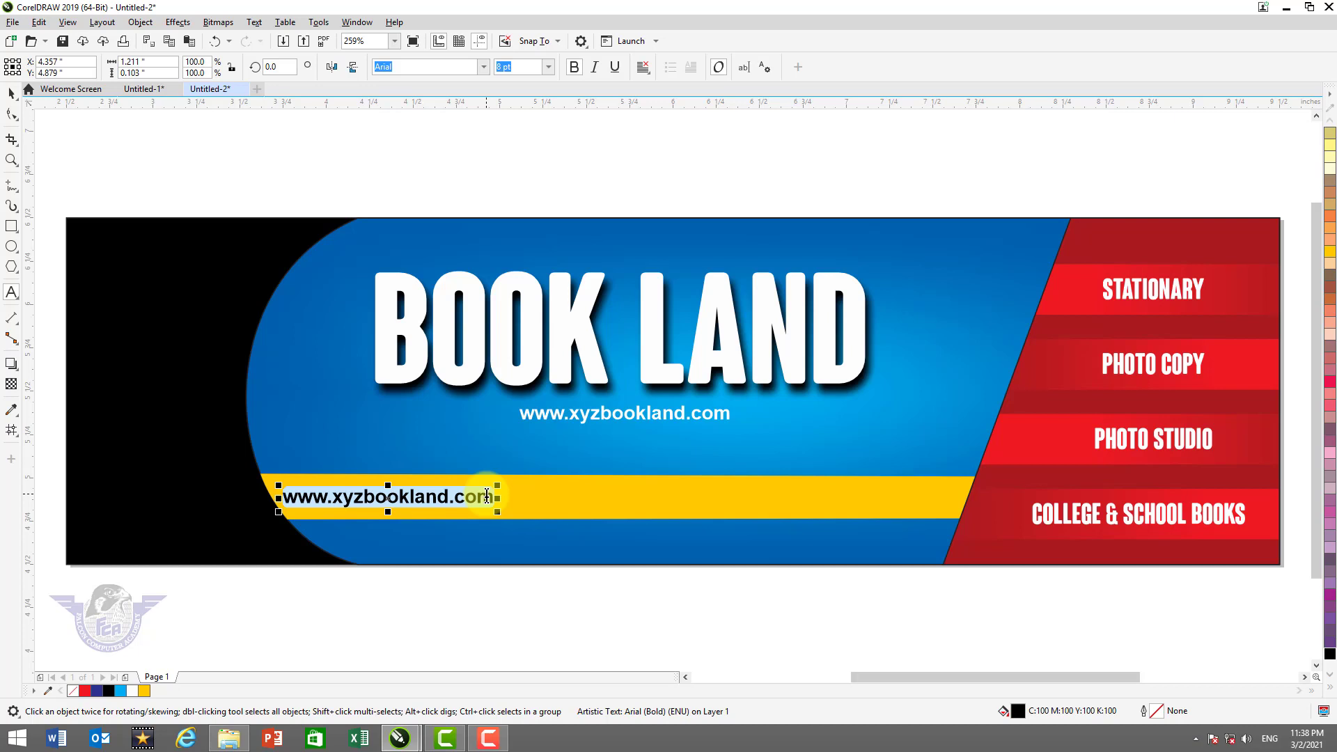
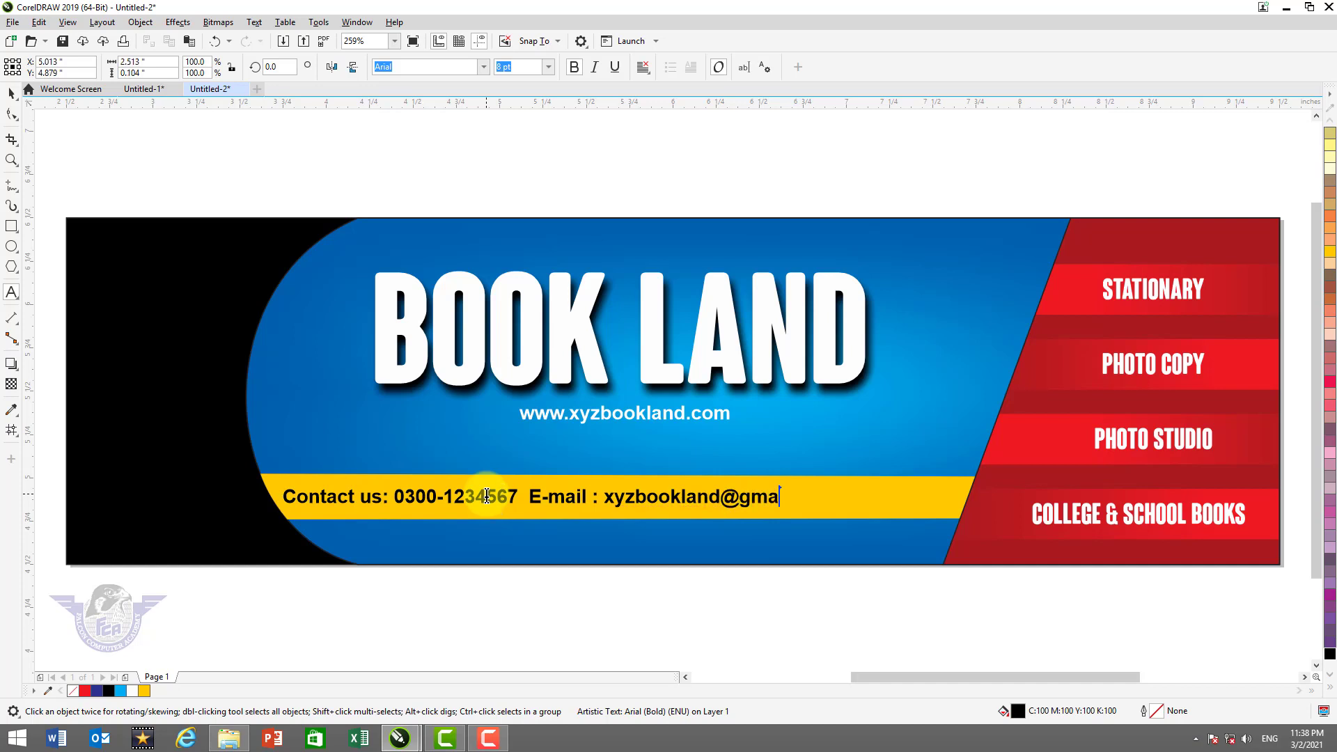
Centre the contact text horizontally on the yellow strip
{"action": "left_click", "coordinate": [11, 92]}
{"action": "key", "text": "shift"}
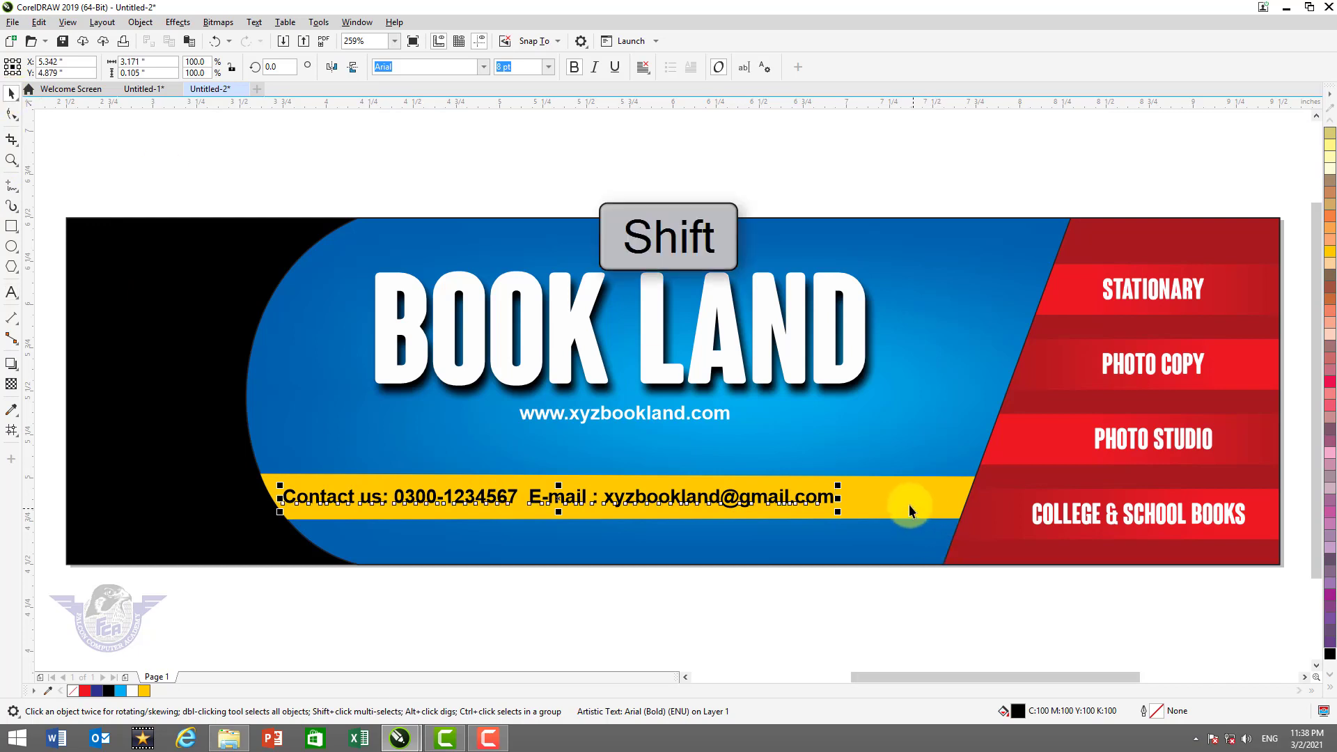
{"action": "left_click", "coordinate": [909, 504], "text": "shift"}
{"action": "key", "text": "c"}
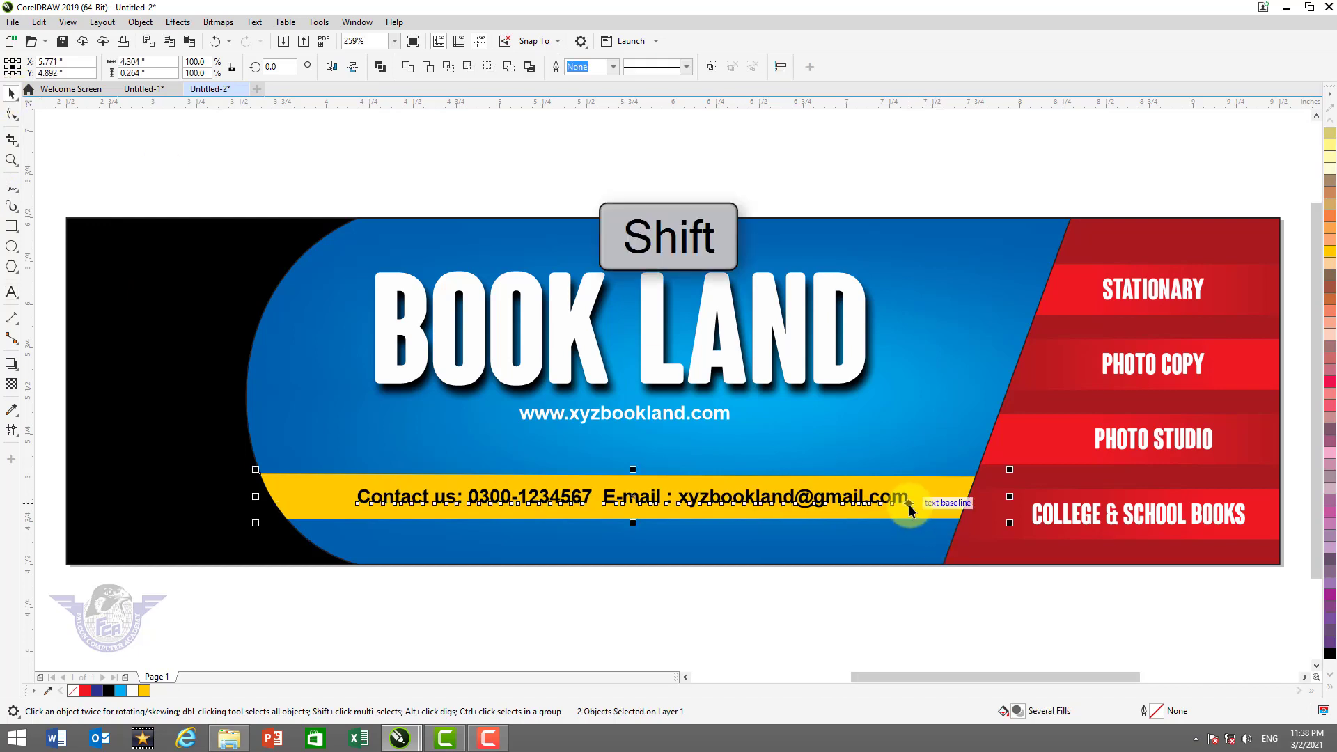
{"action": "left_click", "coordinate": [746, 631]}
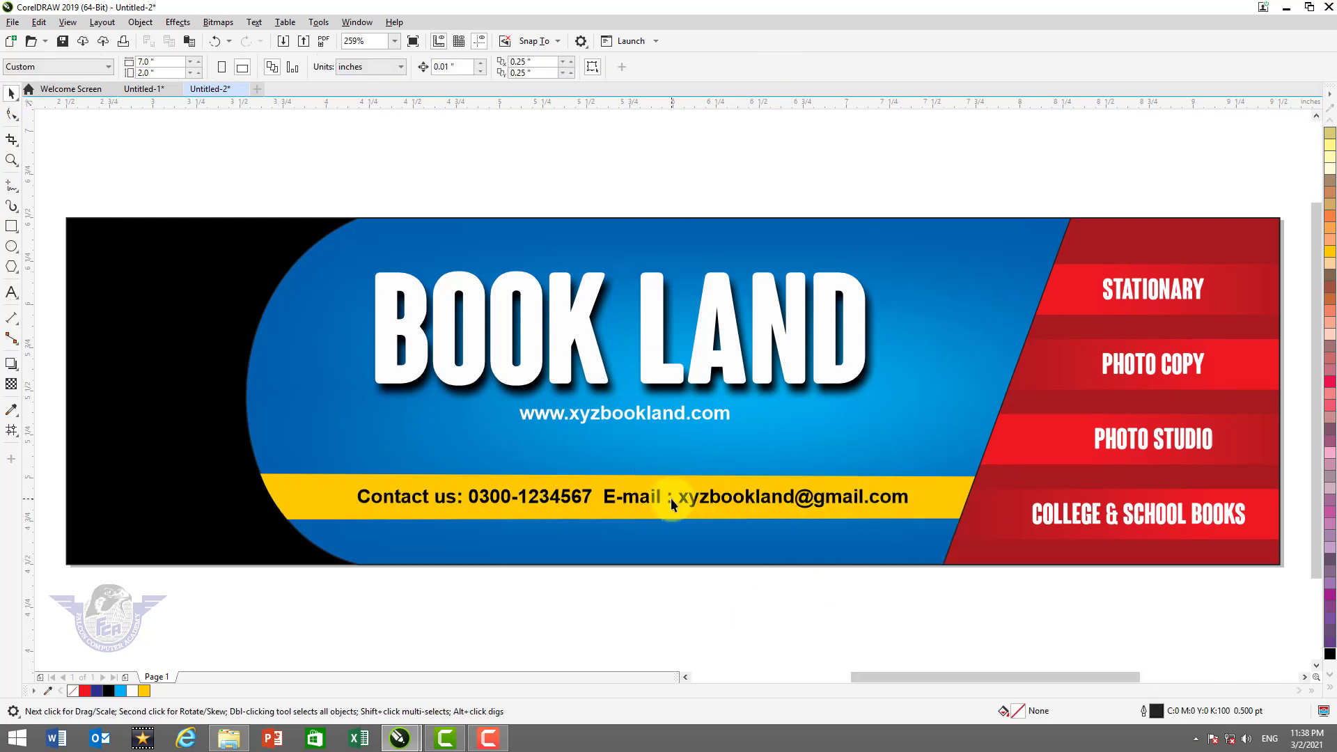